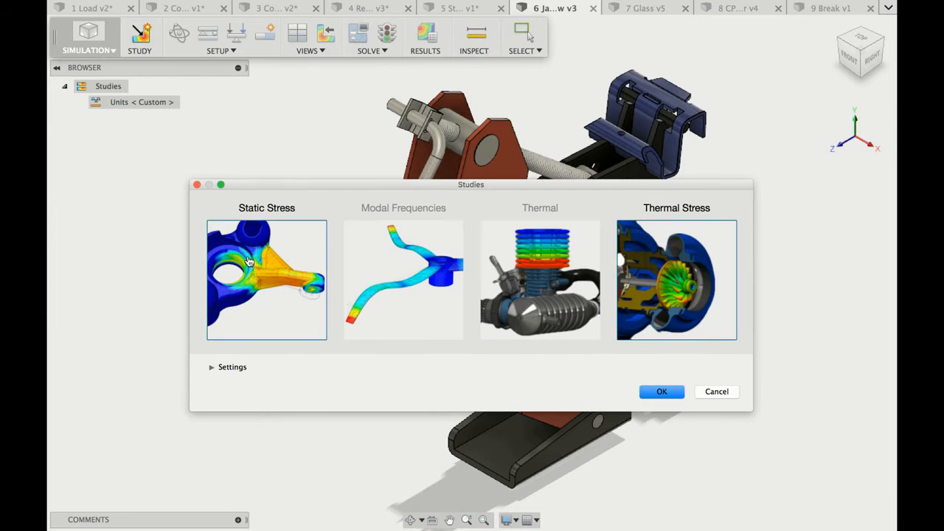
Create a Static Stress study and exclude the Handle, U-Screw End and Aligner components from it
{"action": "double_click", "coordinate": [249, 261]}
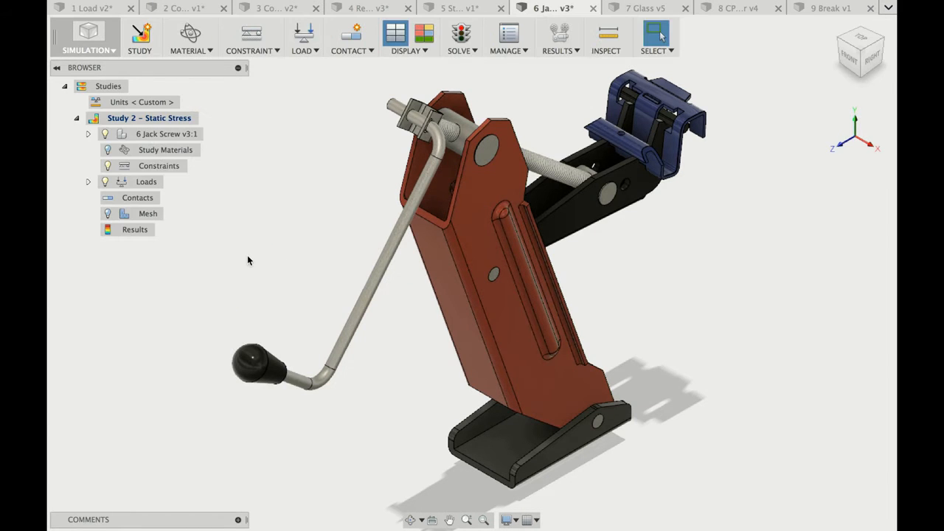
{"action": "left_click", "coordinate": [89, 134]}
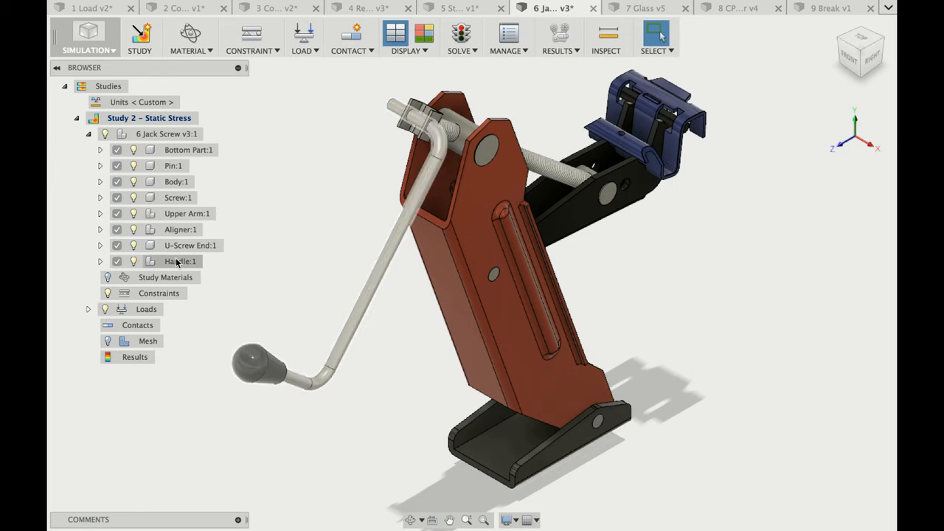
{"action": "left_click", "coordinate": [116, 261]}
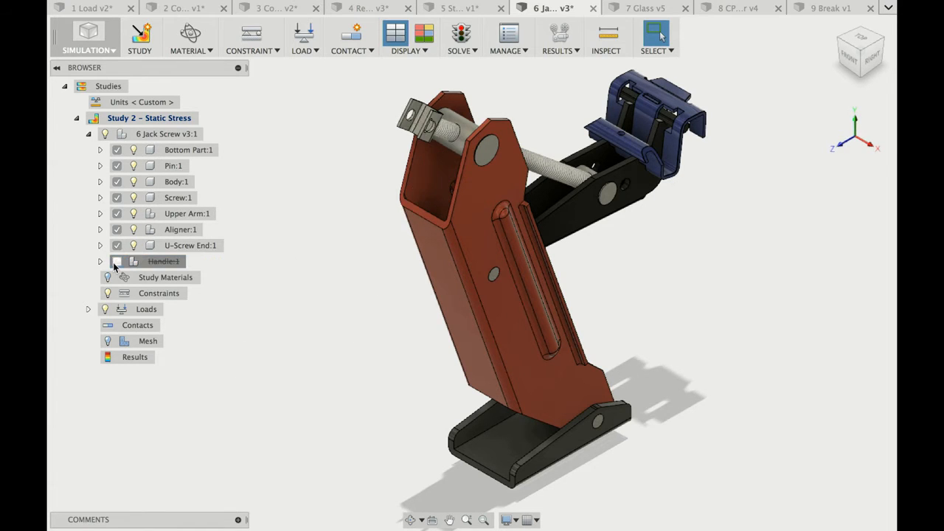
{"action": "left_click", "coordinate": [116, 245]}
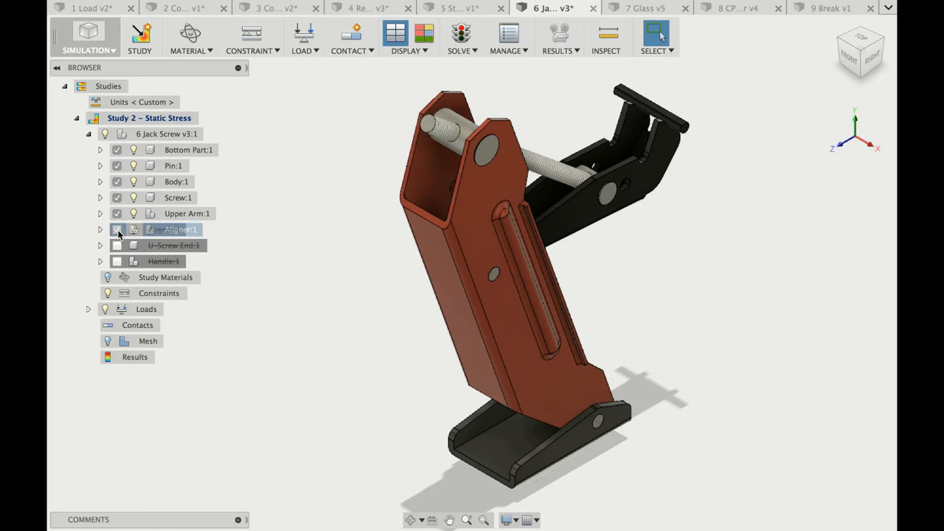
{"action": "left_click", "coordinate": [117, 230]}
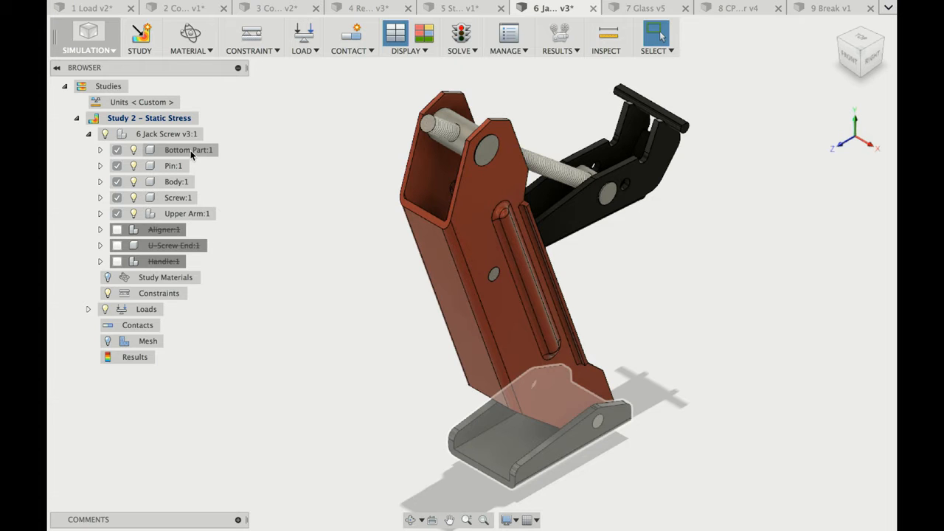
Apply a 6000 N force normal to the top face of the bar at the end of the upper arm
{"action": "middle_click_drag", "start_coordinate": [461, 188], "coordinate": [677, 213], "text": "shift"}
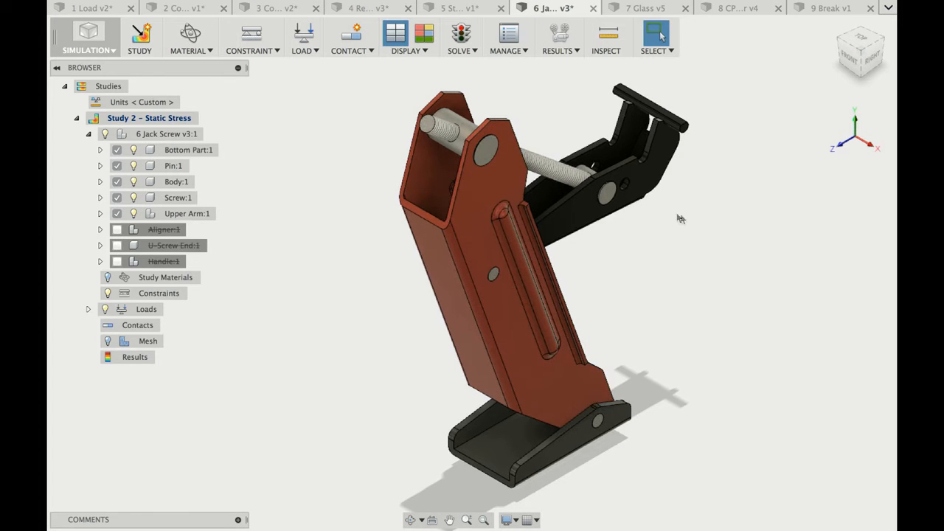
{"action": "scroll", "coordinate": [682, 215], "scroll_direction": "up", "scroll_amount": 6}
{"action": "scroll", "coordinate": [683, 216], "scroll_direction": "up", "scroll_amount": 3}
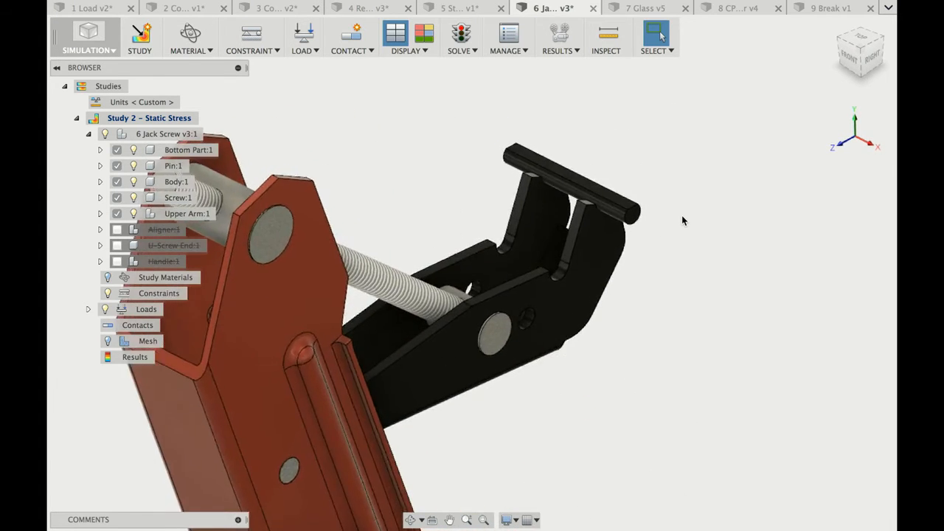
{"action": "left_click", "coordinate": [304, 33]}
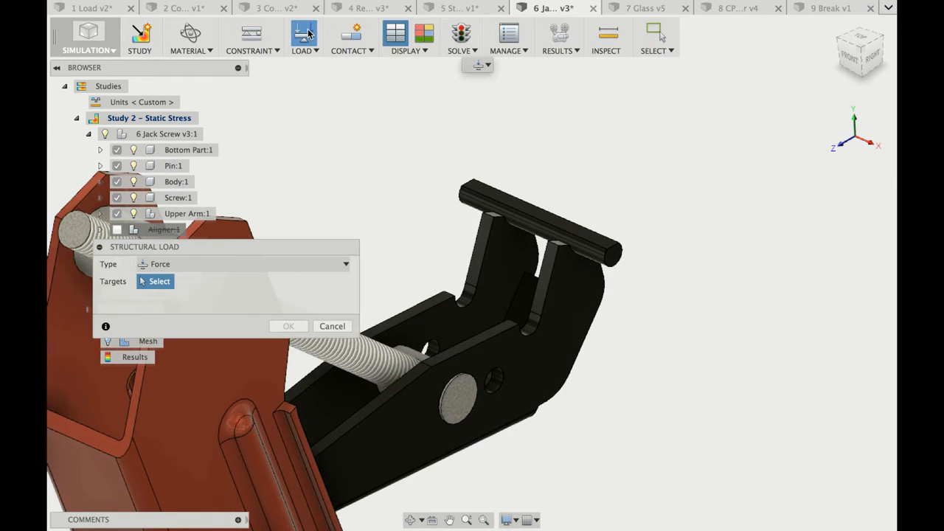
{"action": "left_click", "coordinate": [500, 197]}
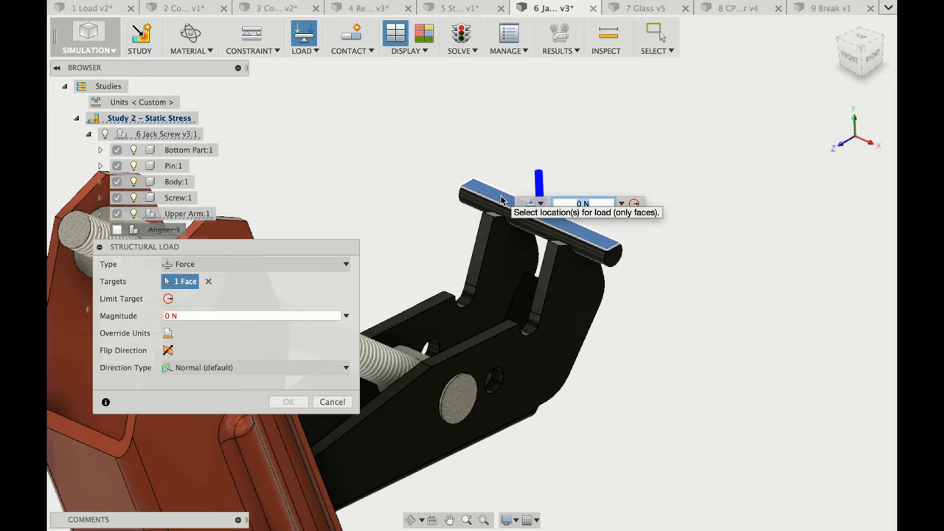
{"action": "type", "text": "6000"}
{"action": "key", "text": "Return"}
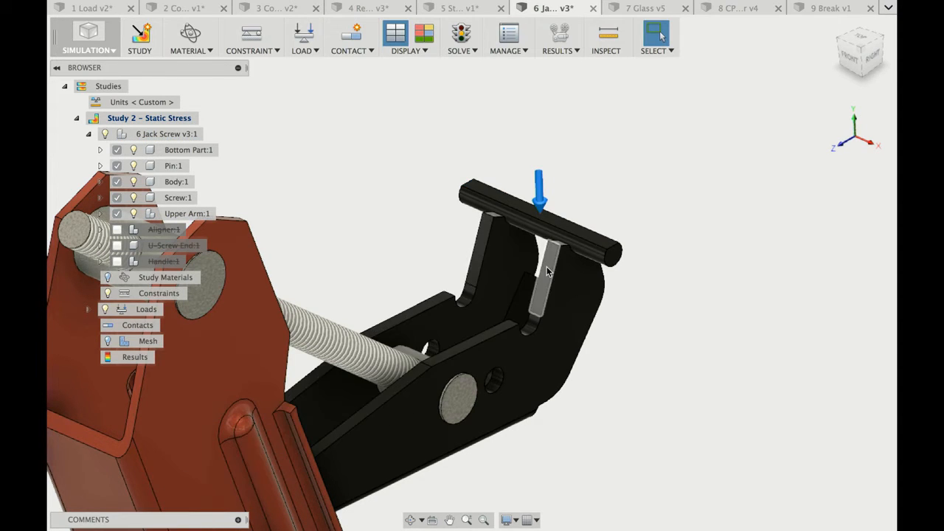
Add a Frictionless constraint to the two narrow upright faces of the upper arm just below the loaded bar
{"action": "left_click", "coordinate": [251, 33]}
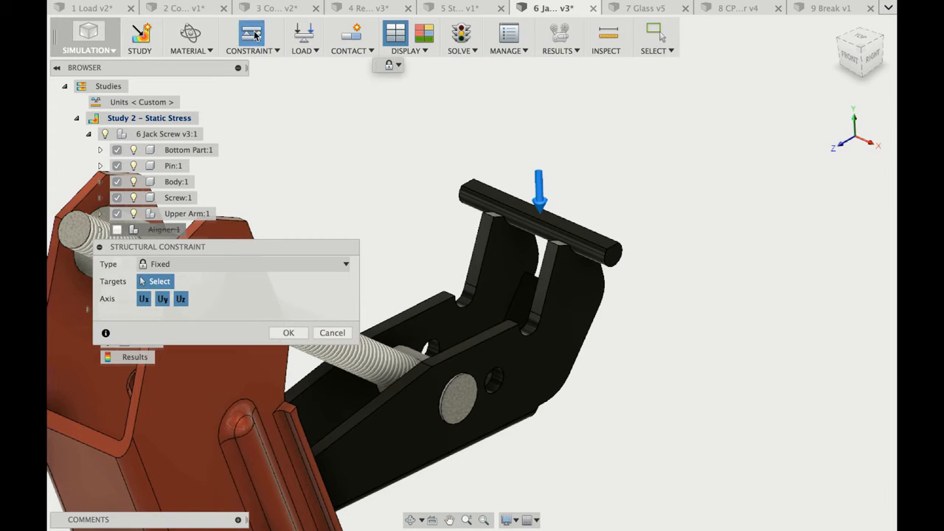
{"action": "left_click", "coordinate": [184, 269]}
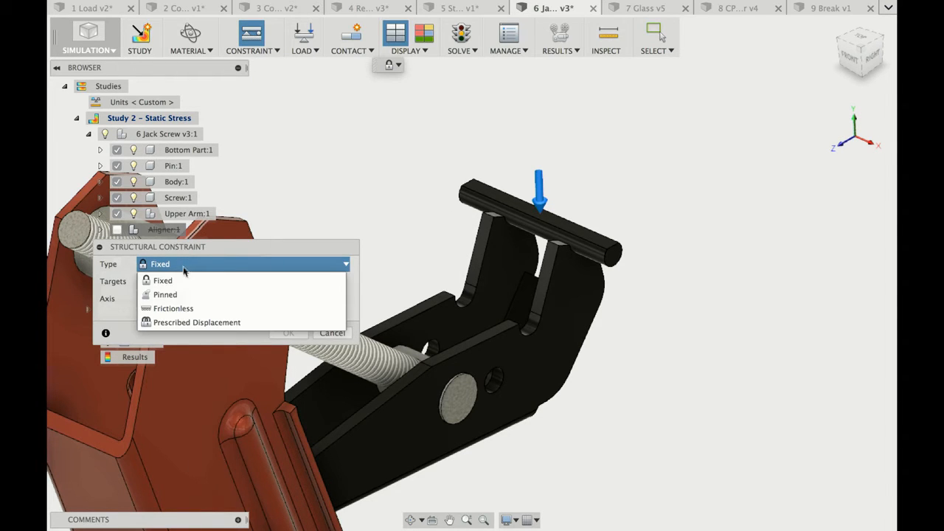
{"action": "left_click", "coordinate": [186, 309]}
{"action": "left_click", "coordinate": [483, 251]}
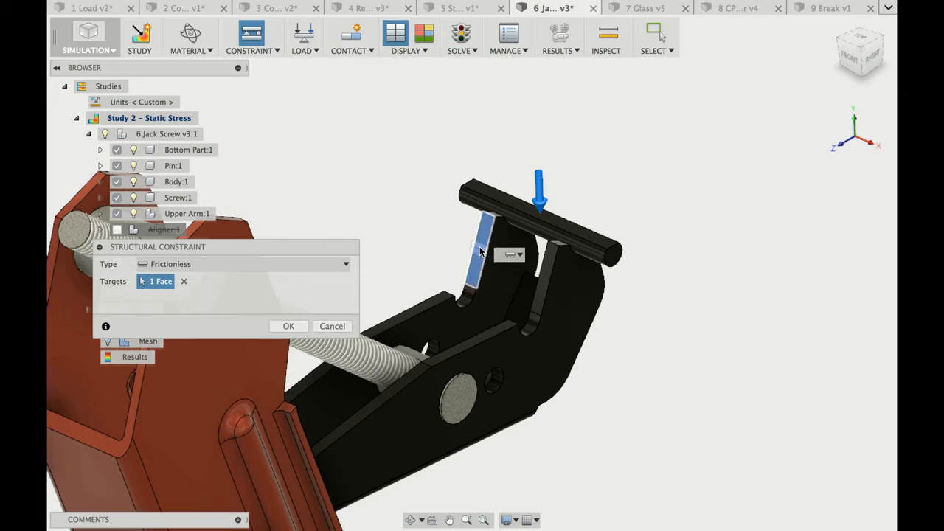
{"action": "left_click", "coordinate": [546, 282]}
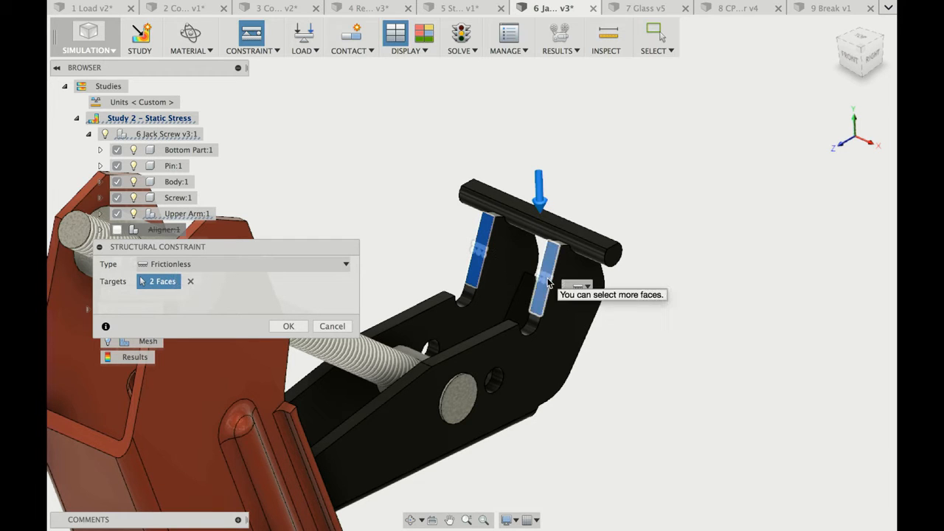
{"action": "left_click", "coordinate": [301, 326]}
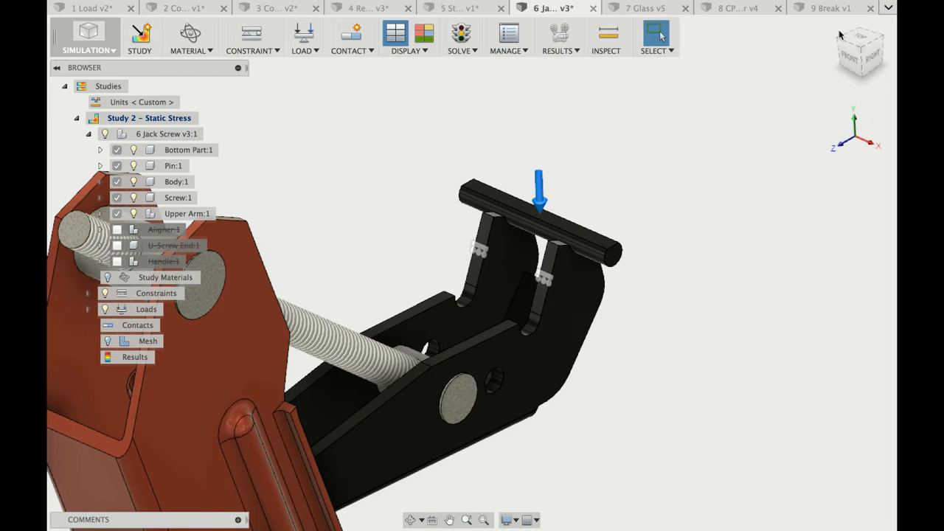
Add a Fixed constraint in Ux, Uy and Uz to the underside face of the jack's bottom part
{"action": "scroll", "coordinate": [772, 154], "scroll_direction": "down", "scroll_amount": 6}
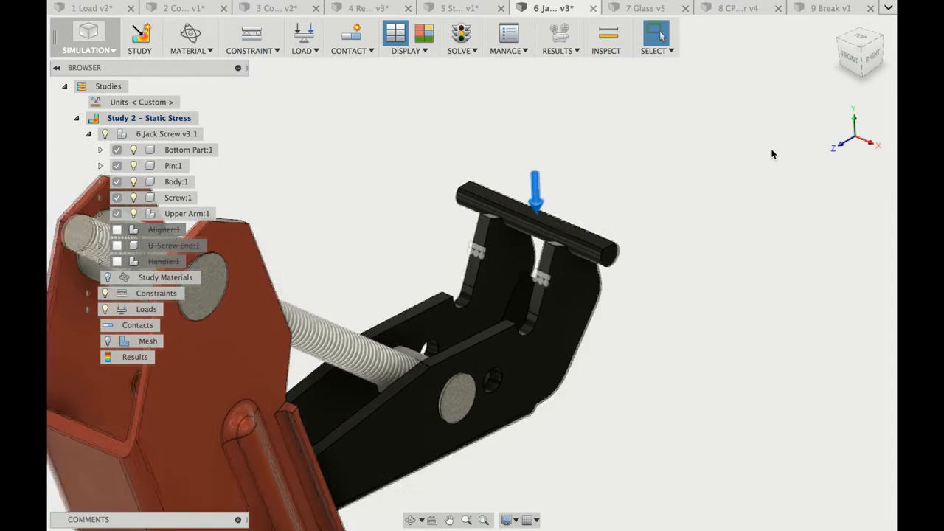
{"action": "scroll", "coordinate": [773, 154], "scroll_direction": "down", "scroll_amount": 2}
{"action": "scroll", "coordinate": [773, 154], "scroll_direction": "down", "scroll_amount": 8, "text": "shift"}
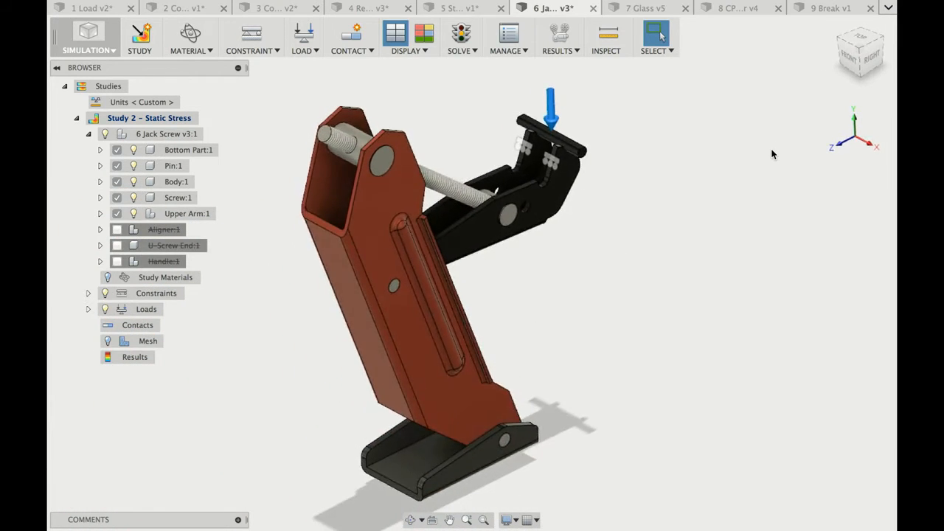
{"action": "scroll", "coordinate": [773, 155], "scroll_direction": "down", "scroll_amount": 5, "text": "shift"}
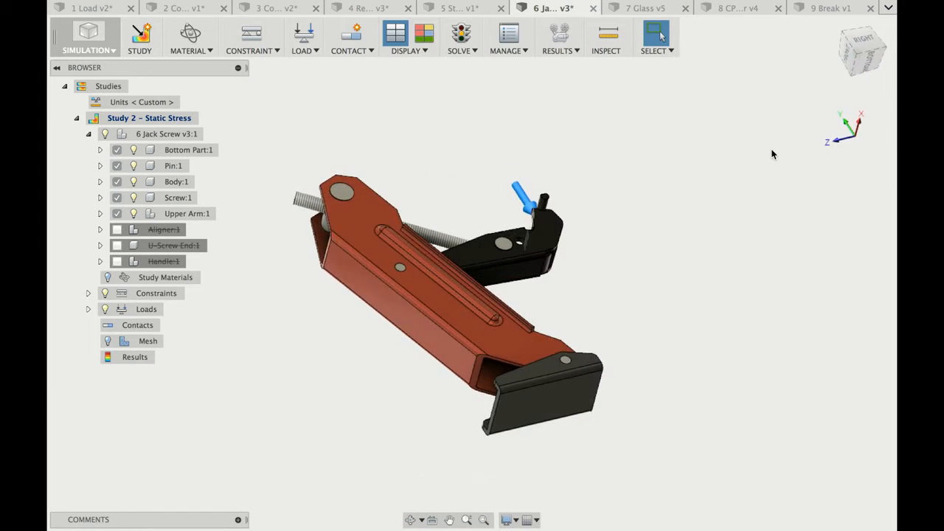
{"action": "left_click", "coordinate": [251, 34]}
{"action": "left_click", "coordinate": [218, 263]}
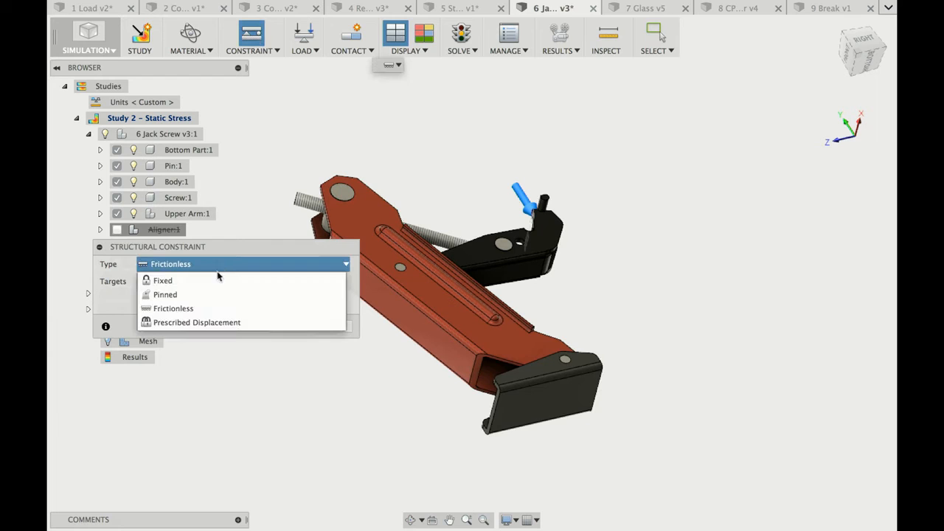
{"action": "left_click", "coordinate": [217, 279]}
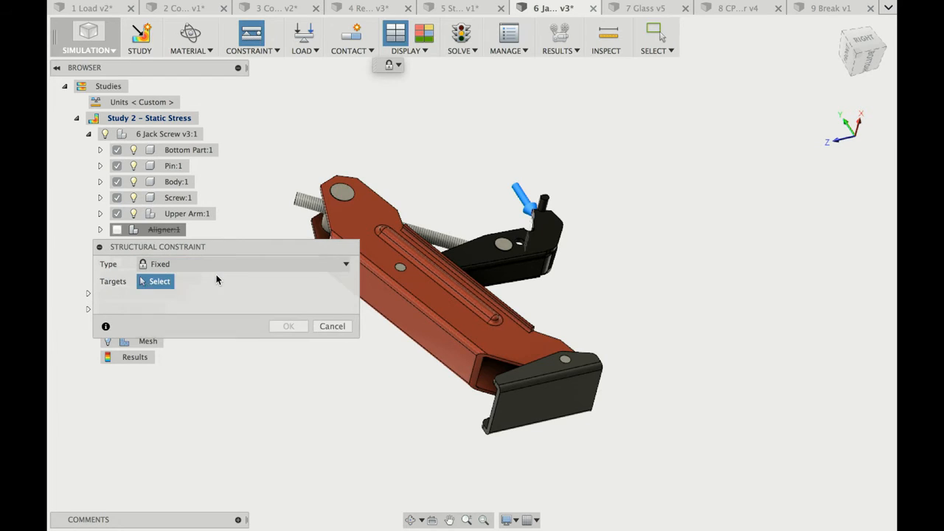
{"action": "left_click", "coordinate": [522, 404]}
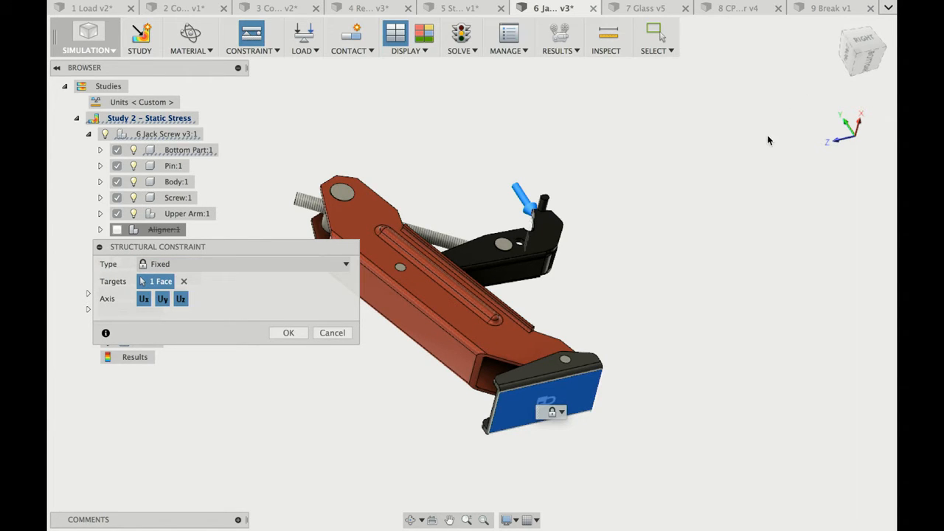
{"action": "left_click", "coordinate": [288, 332]}
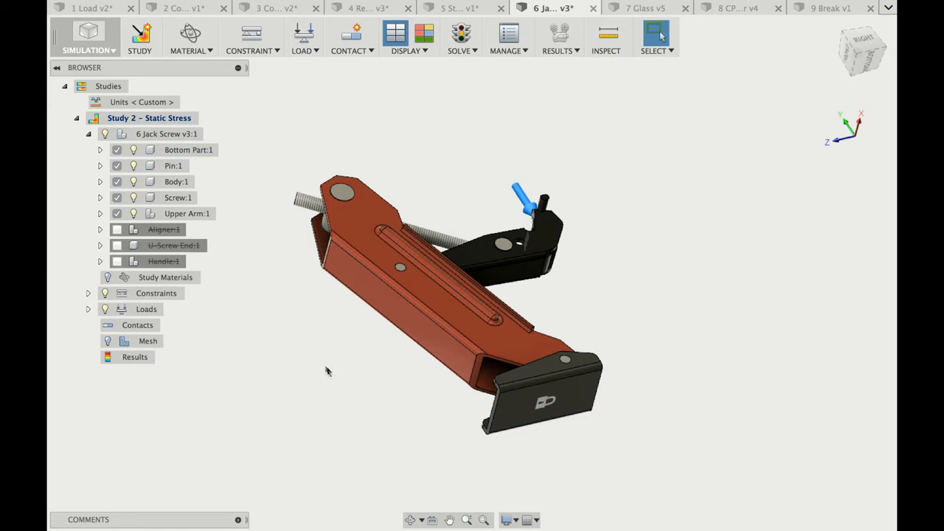
Run the study pre-check and inspect the unconstrained groups in the degrees-of-freedom view
{"action": "scroll", "coordinate": [347, 374], "scroll_direction": "up", "scroll_amount": 10, "text": "shift"}
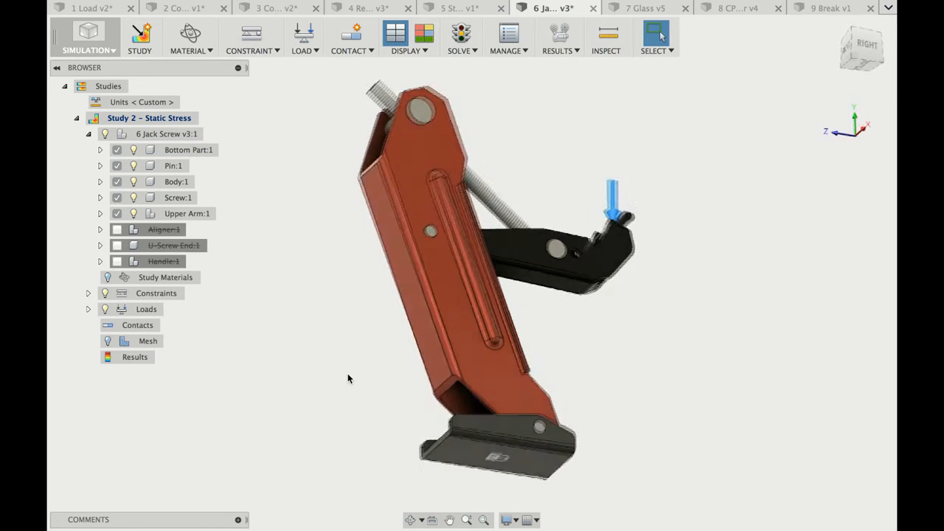
{"action": "scroll", "coordinate": [347, 374], "scroll_direction": "up", "scroll_amount": 5, "text": "shift"}
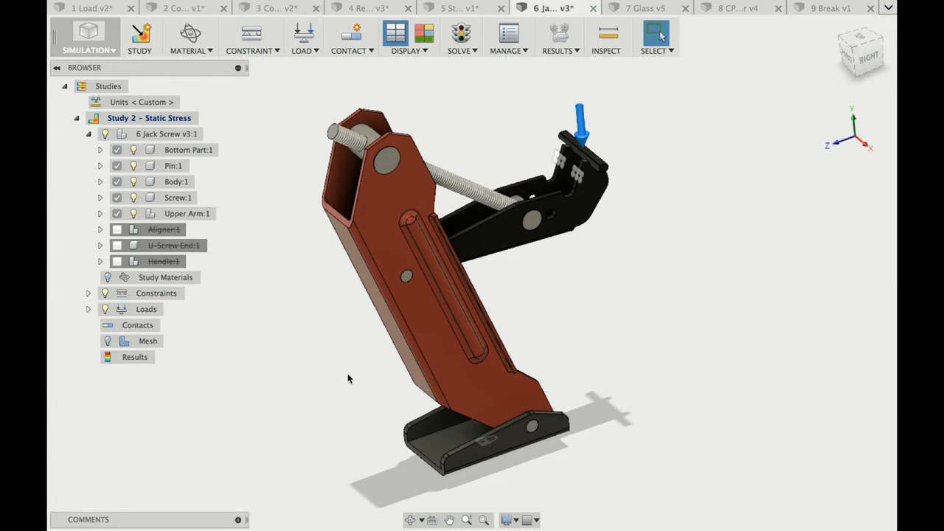
{"action": "left_click", "coordinate": [476, 52]}
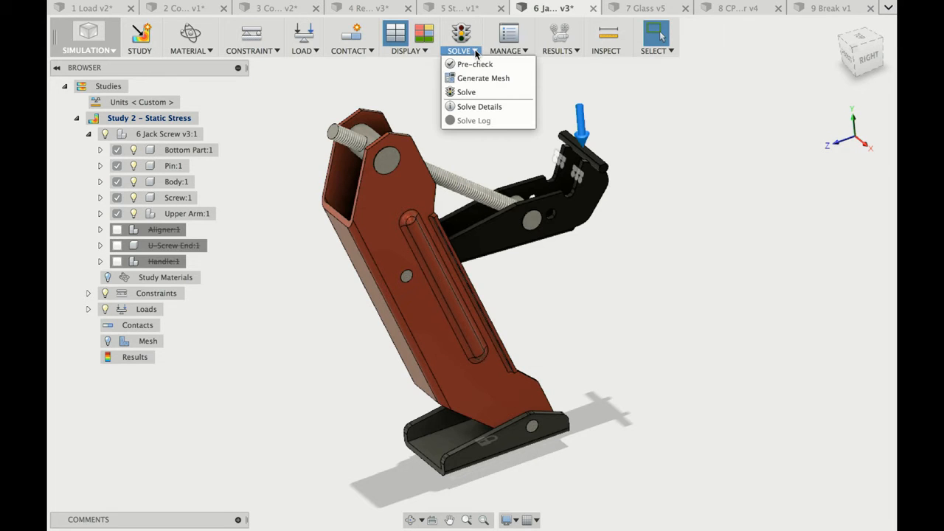
{"action": "left_click", "coordinate": [475, 66]}
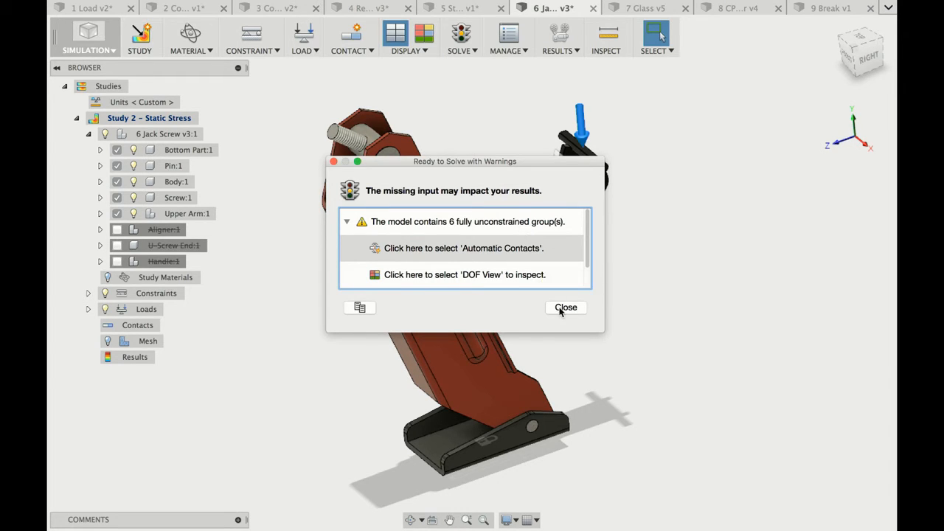
{"action": "left_click", "coordinate": [433, 275]}
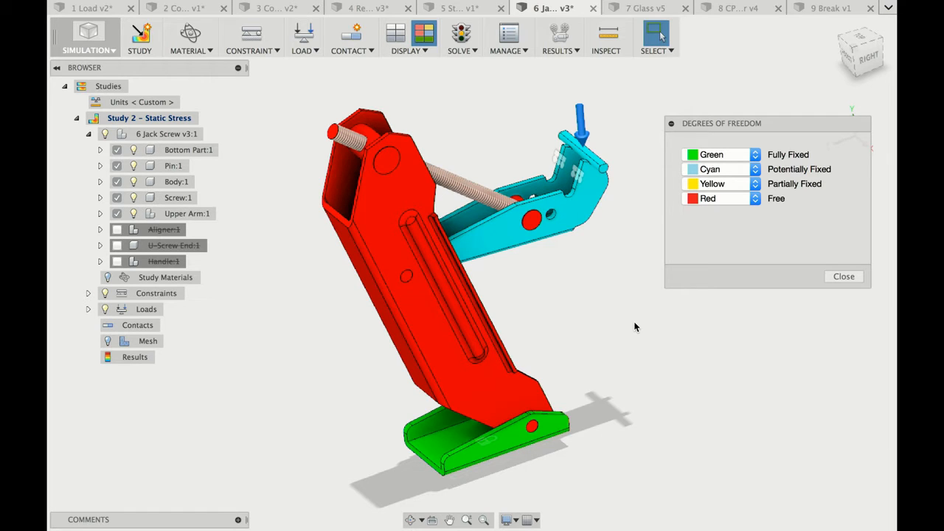
{"action": "left_click", "coordinate": [835, 276]}
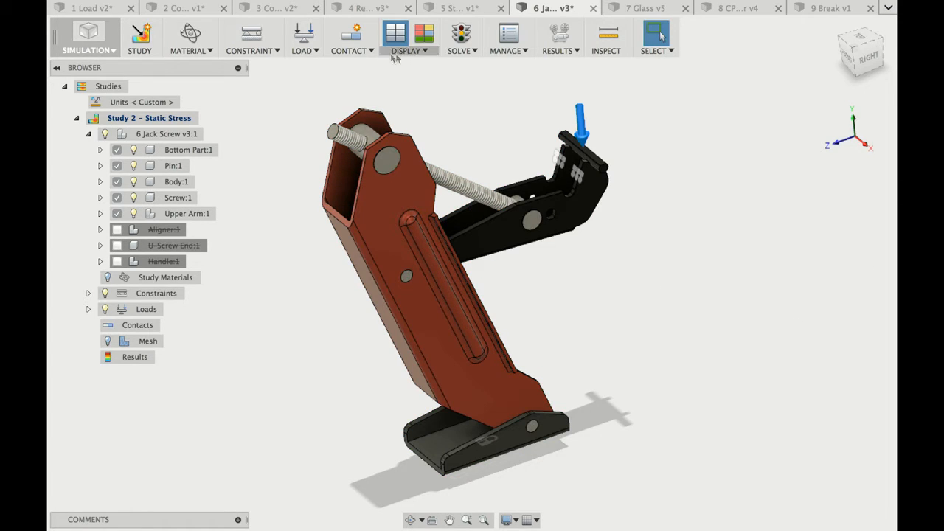
Generate automatic contacts between the jack's components and check their degrees of freedom again
{"action": "left_click", "coordinate": [366, 50]}
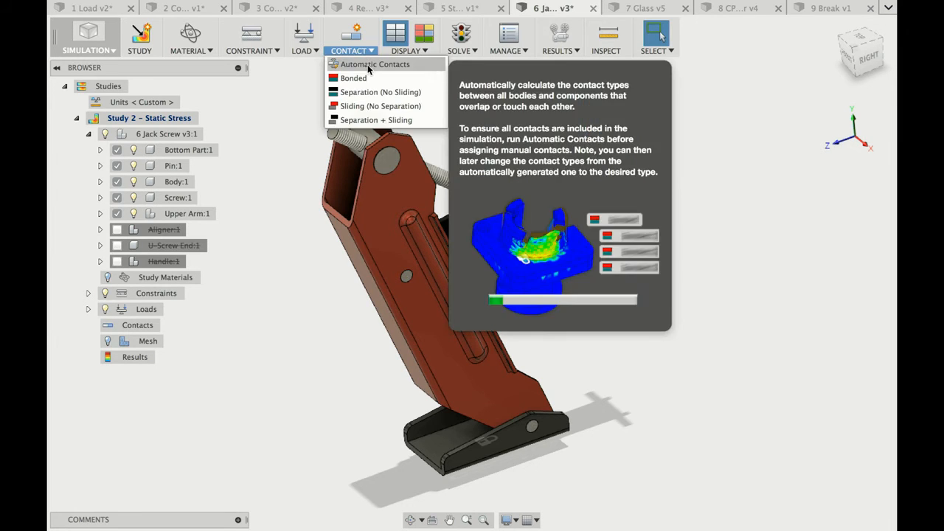
{"action": "left_click", "coordinate": [368, 64]}
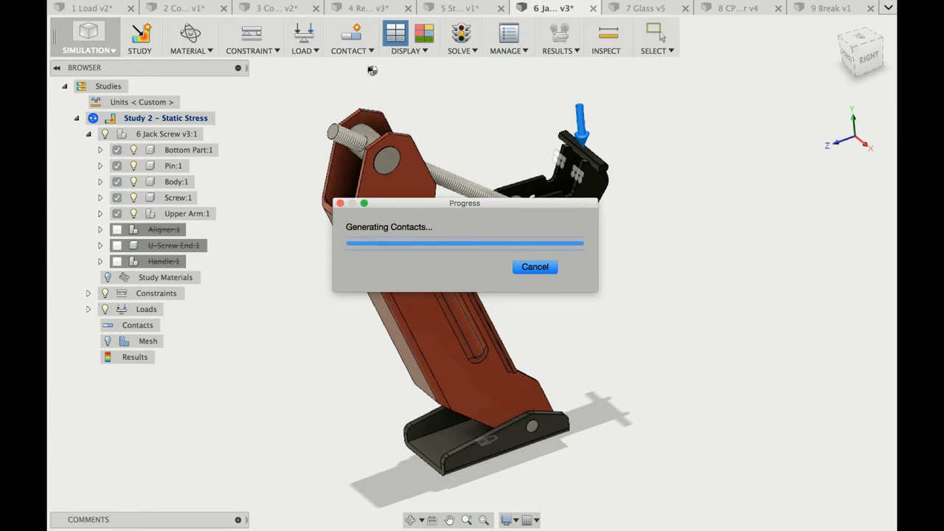
{"action": "left_click", "coordinate": [429, 41]}
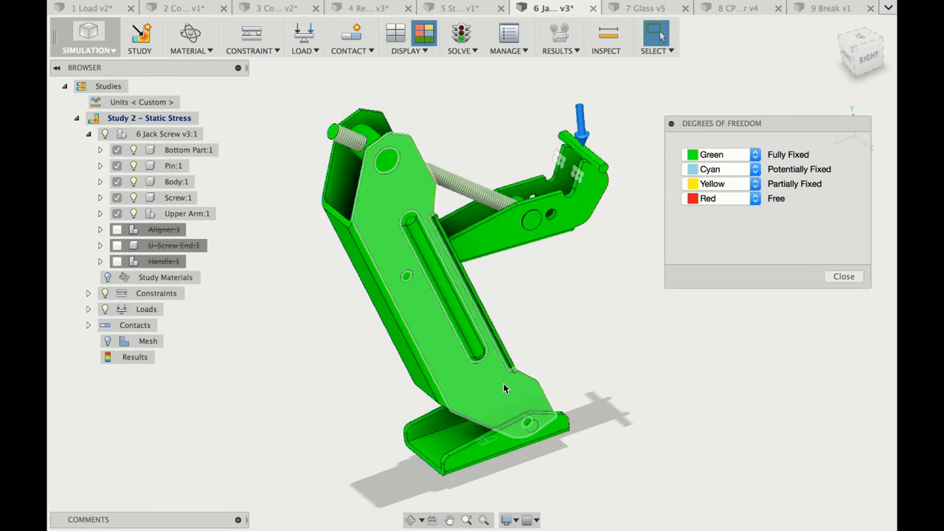
{"action": "left_click", "coordinate": [845, 277]}
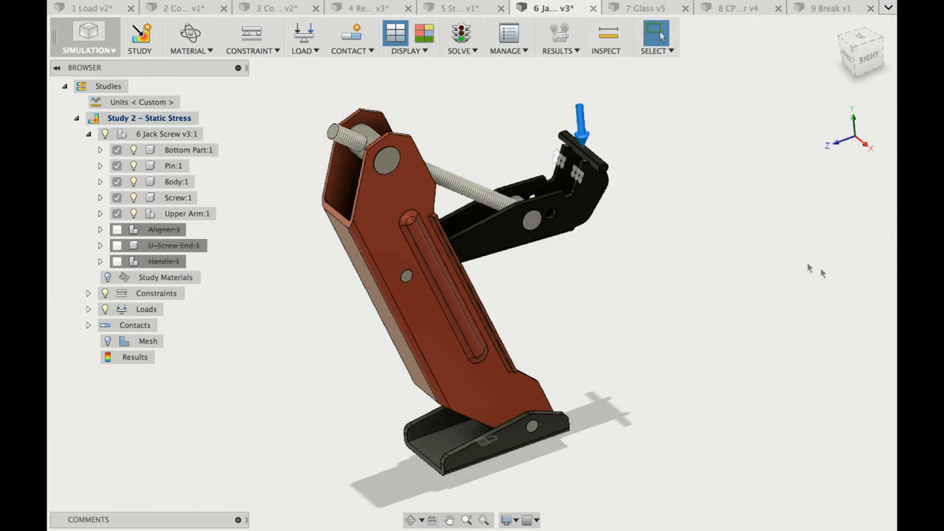
Solve the static stress study and display the Stress result on the jack
{"action": "left_click", "coordinate": [464, 37]}
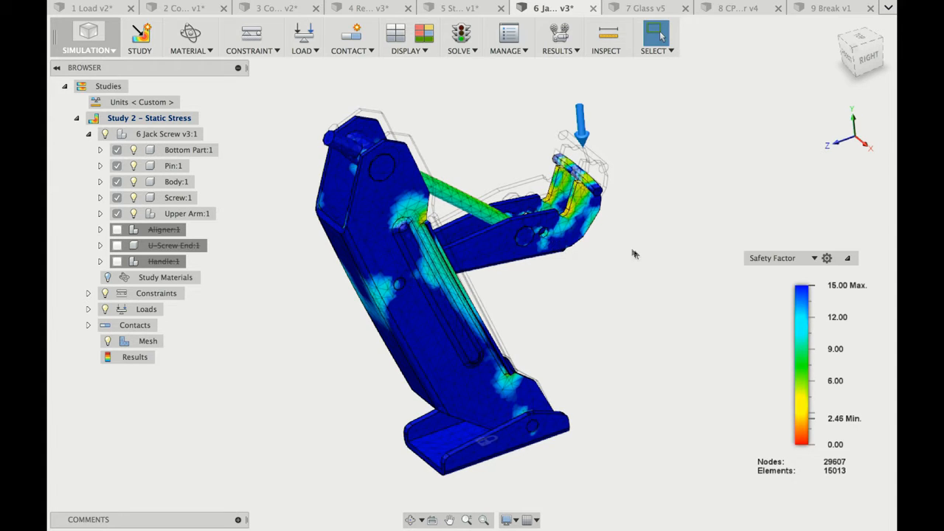
{"action": "left_click", "coordinate": [746, 258]}
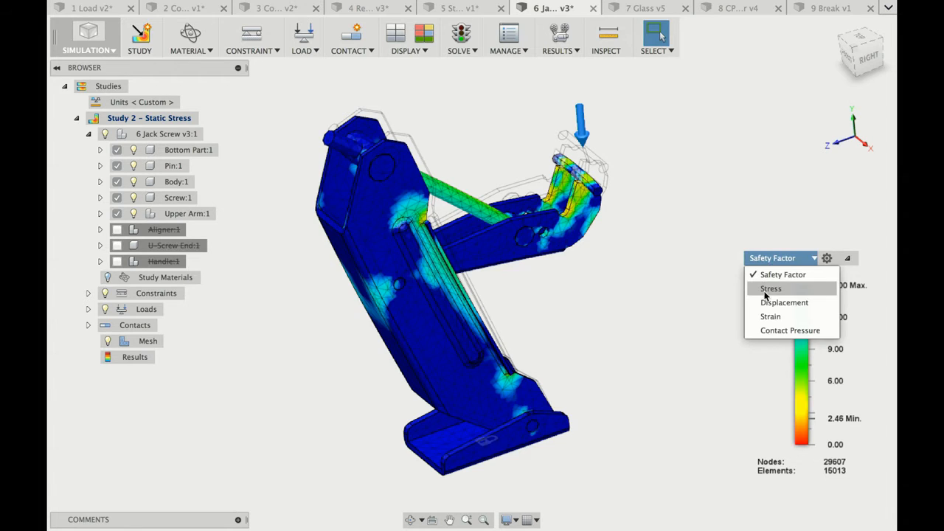
{"action": "left_click", "coordinate": [766, 290]}
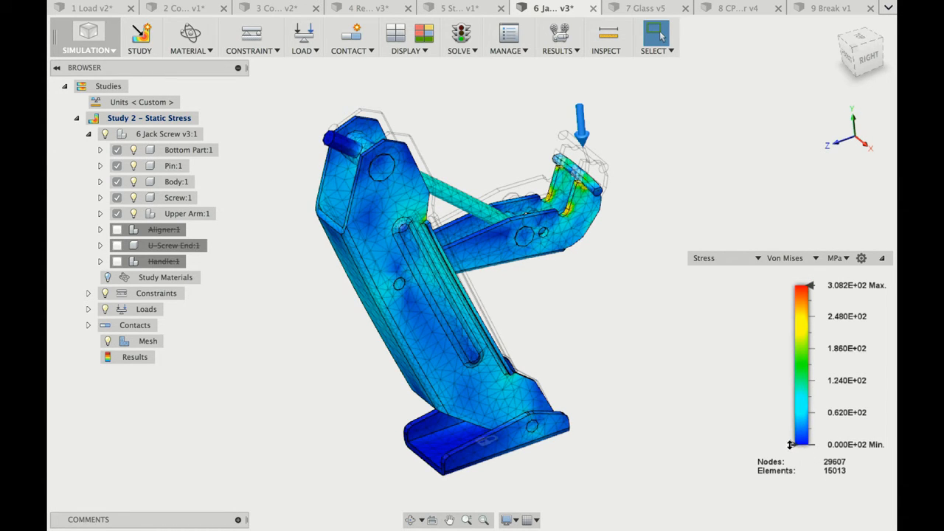
Isolate the jack's stresses above about 58 MPa and its lowest stresses near zero, restoring the full Von Mises range after each check
{"action": "mouse_move", "coordinate": [792, 444]}
{"action": "left_mouse_down"}
{"action": "mouse_move", "coordinate": [789, 395]}
{"action": "mouse_move", "coordinate": [790, 415]}
{"action": "left_mouse_up"}
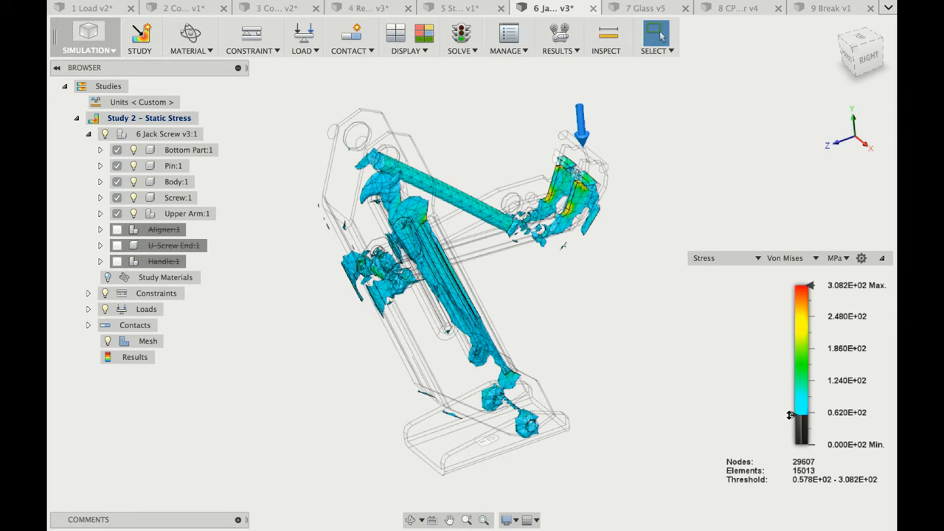
{"action": "left_click_drag", "start_coordinate": [790, 415], "coordinate": [781, 460]}
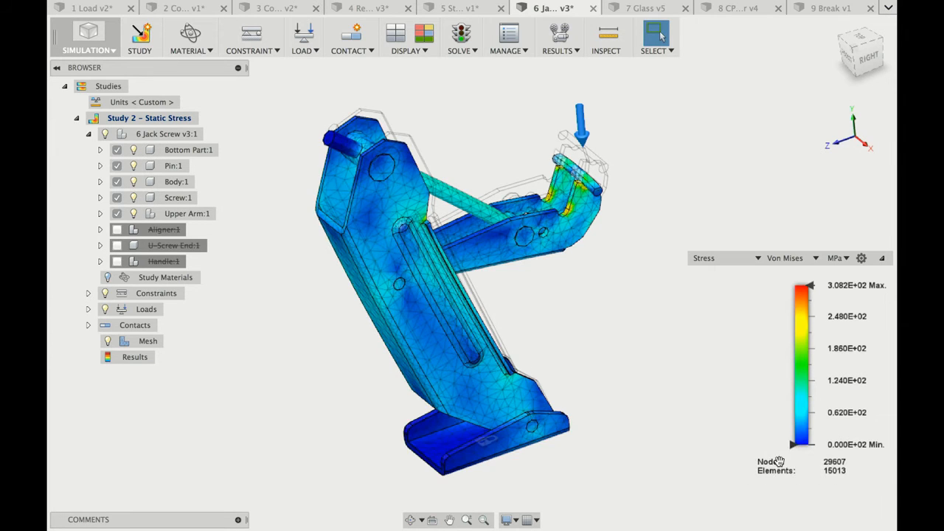
{"action": "left_click_drag", "start_coordinate": [814, 286], "coordinate": [793, 444]}
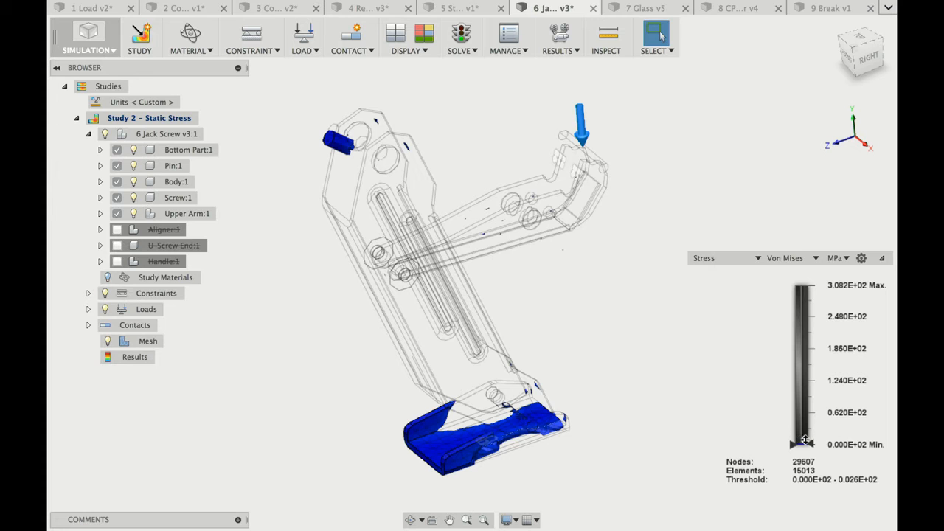
{"action": "left_click_drag", "start_coordinate": [804, 441], "coordinate": [806, 285]}
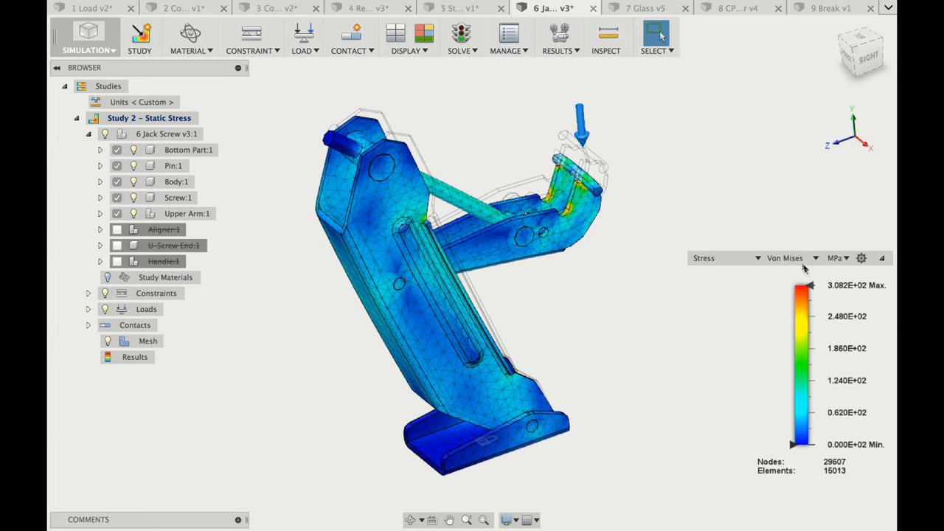
Set the deformation scale of the stress result to Adjusted 2x
{"action": "left_click", "coordinate": [577, 49]}
{"action": "mouse_move", "coordinate": [581, 64]}
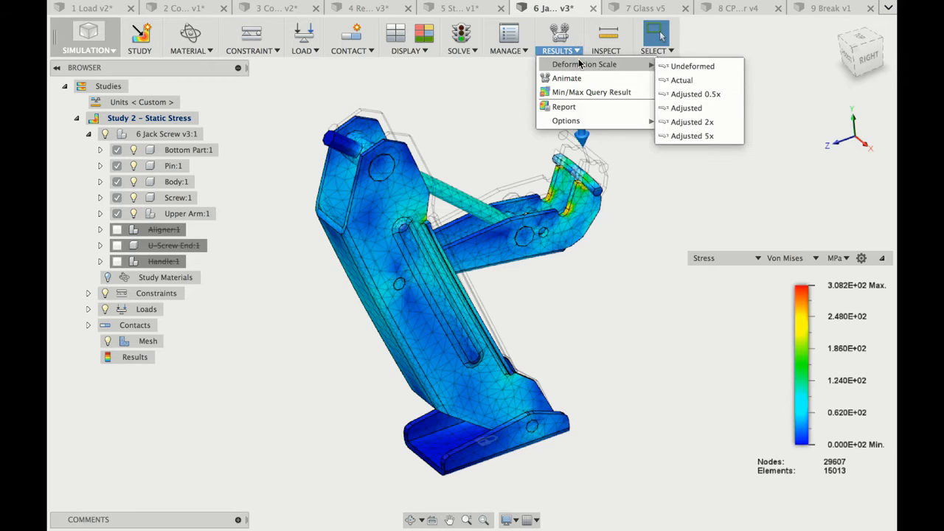
{"action": "left_click", "coordinate": [699, 123]}
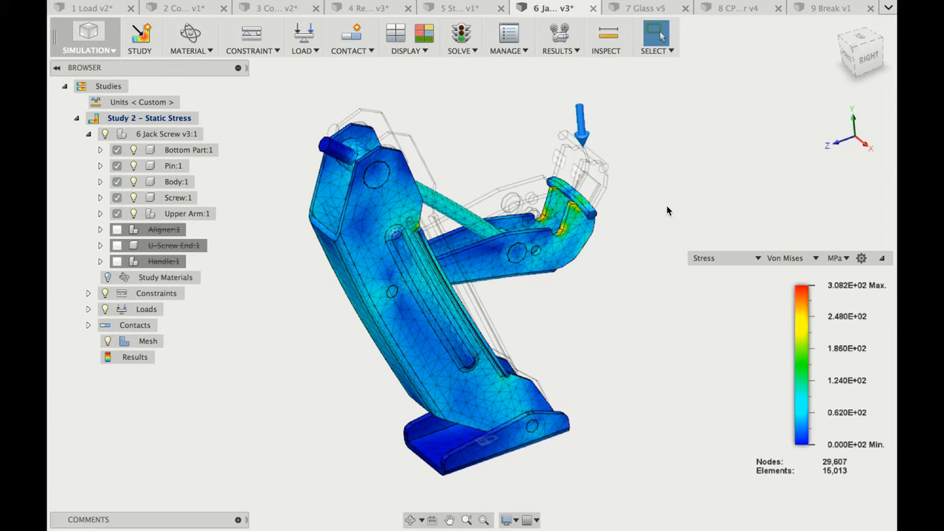
Play the stress result animation at Normal speed with 10 steps
{"action": "left_click", "coordinate": [559, 33]}
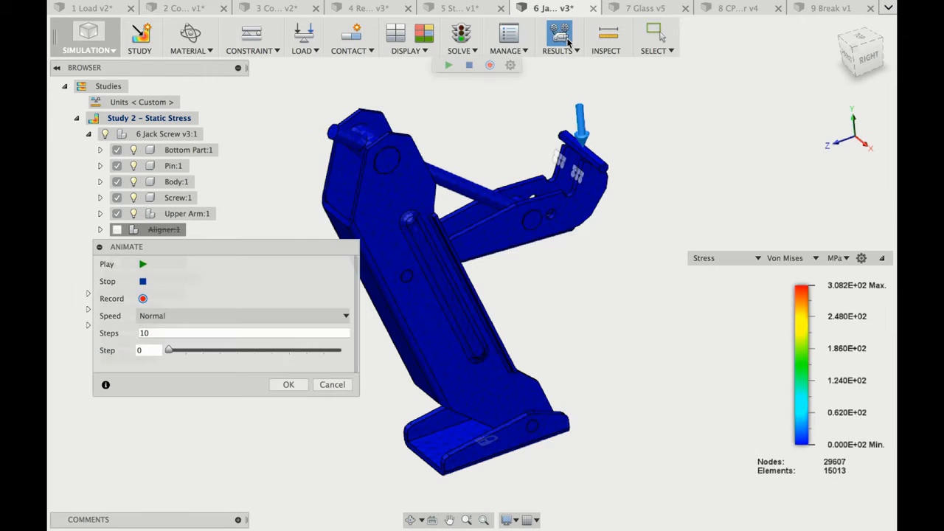
{"action": "left_click", "coordinate": [290, 387]}
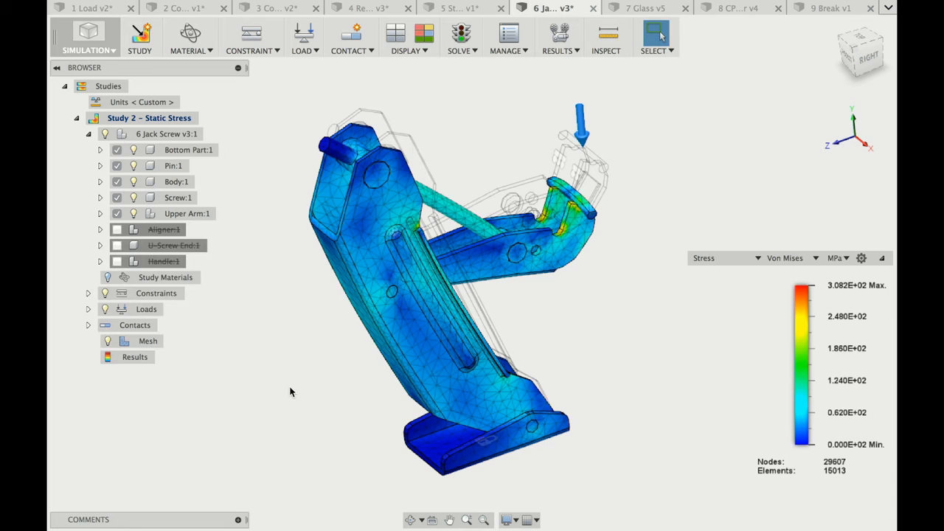
{"action": "left_click", "coordinate": [559, 34]}
{"action": "left_click", "coordinate": [142, 264]}
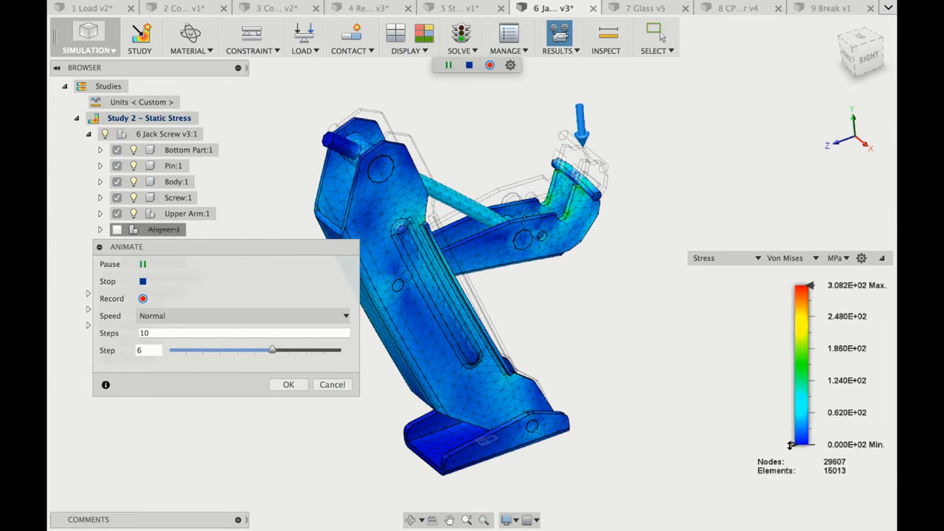
Vary the lower stress threshold during the animation, settle it at about 75.8 MPa, and close the animation
{"action": "left_click_drag", "start_coordinate": [790, 445], "coordinate": [792, 441]}
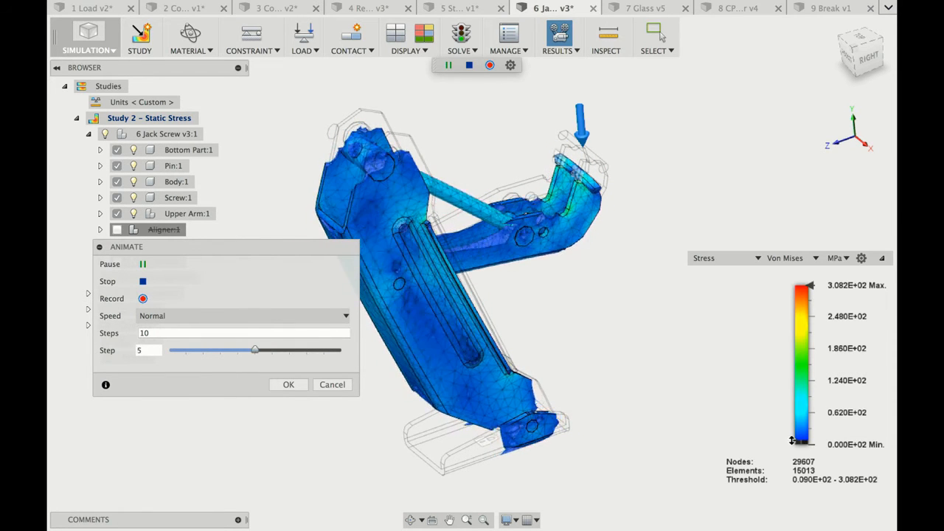
{"action": "mouse_move", "coordinate": [792, 441]}
{"action": "left_mouse_down"}
{"action": "mouse_move", "coordinate": [792, 354]}
{"action": "mouse_move", "coordinate": [793, 383]}
{"action": "left_mouse_up"}
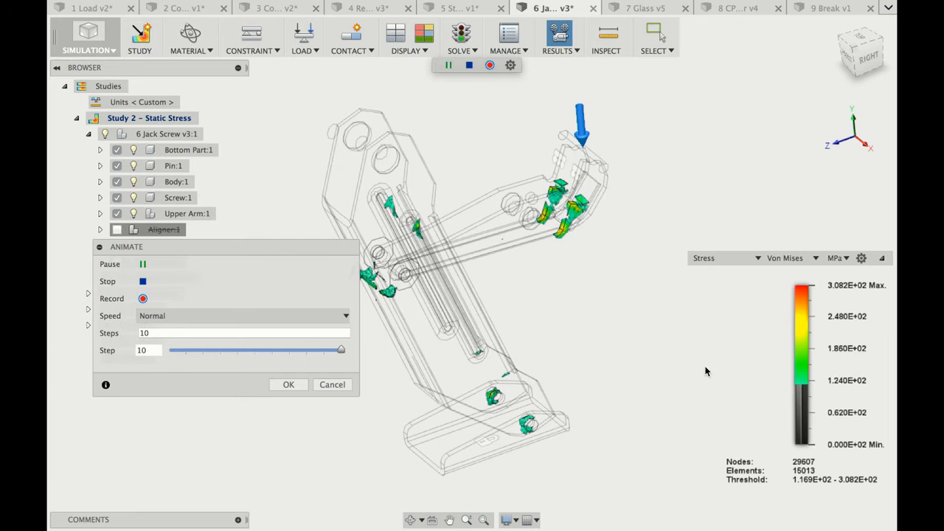
{"action": "left_click_drag", "start_coordinate": [792, 385], "coordinate": [791, 405]}
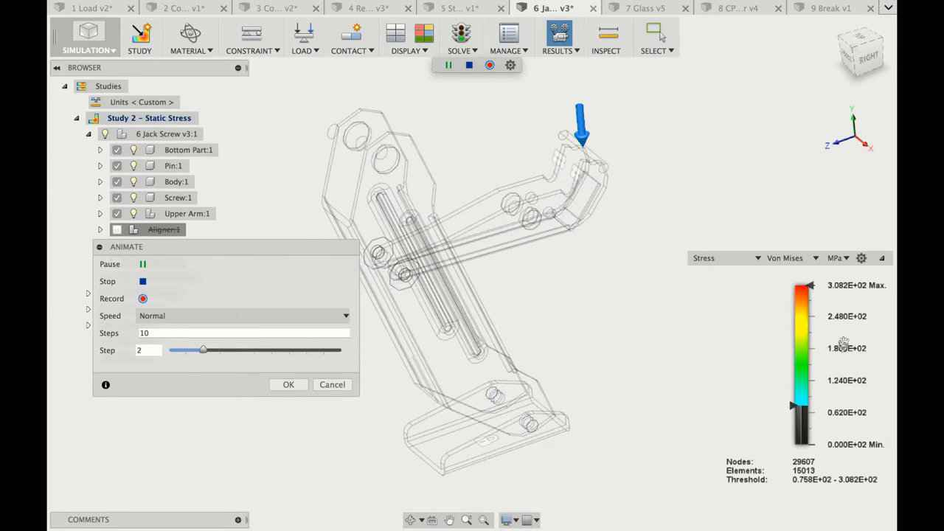
{"action": "left_click", "coordinate": [288, 385]}
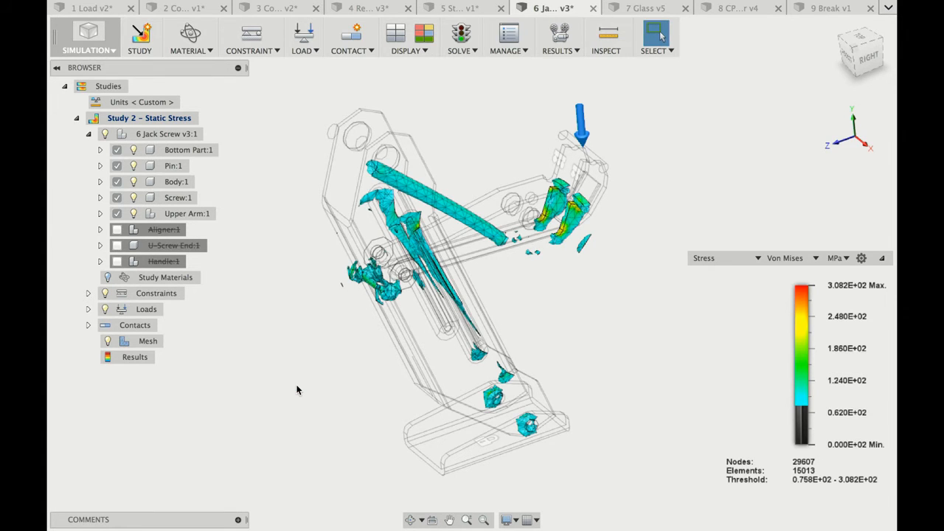
{"action": "key", "text": "super+Tab"}
{"action": "key", "text": "super+Tab"}
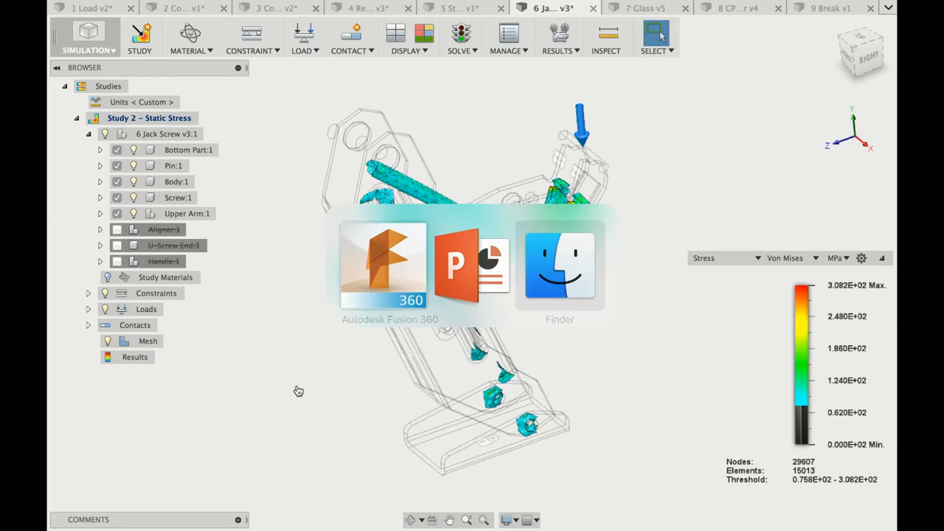
{"action": "key", "text": "super+Tab"}
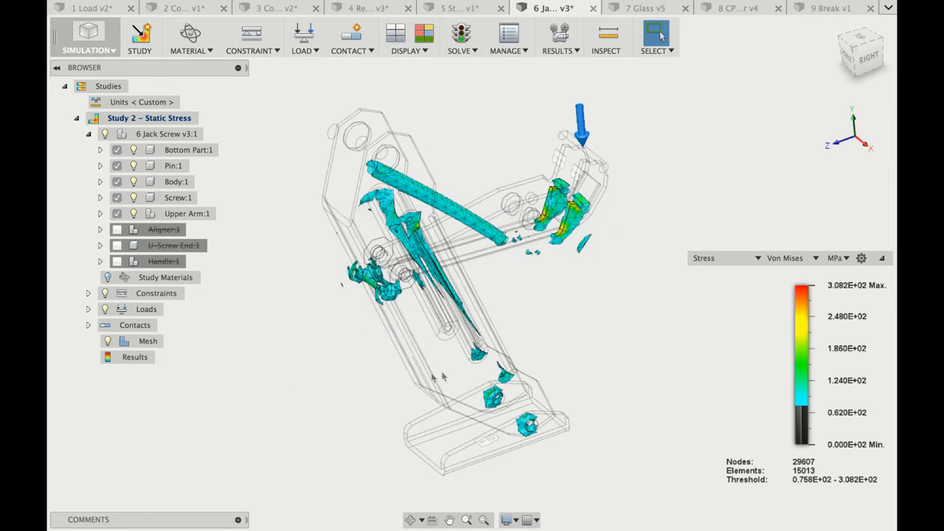
Display the total Displacement result in millimetres on the jack
{"action": "left_click", "coordinate": [729, 260]}
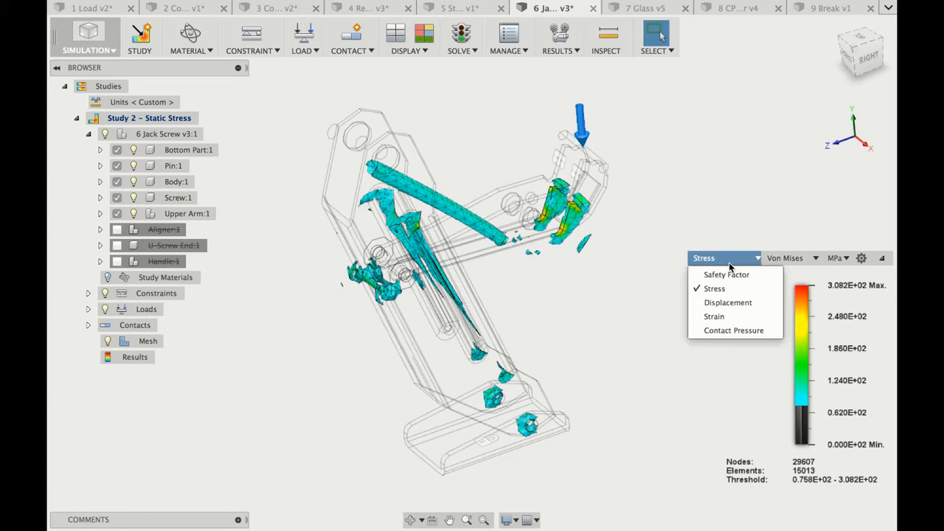
{"action": "left_click", "coordinate": [730, 302]}
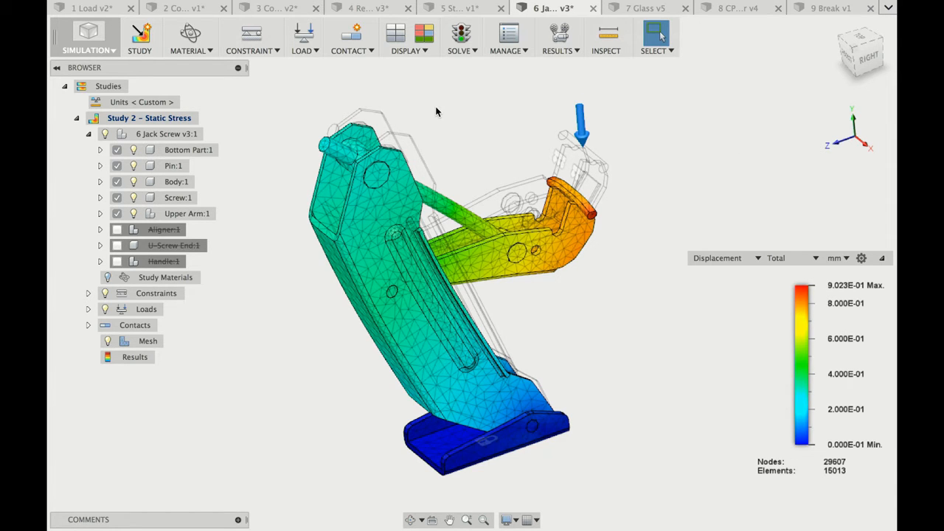
{"action": "key", "text": "super+Tab"}
View the displacement at the Actual deformation scale and set the scale back to Adjusted 2x
{"action": "left_click", "coordinate": [556, 52]}
{"action": "mouse_move", "coordinate": [561, 65]}
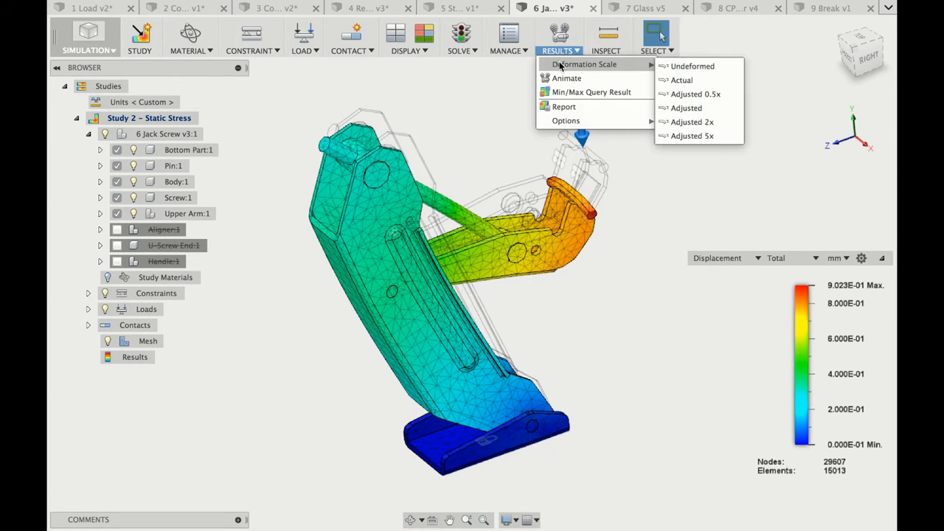
{"action": "left_click", "coordinate": [678, 80]}
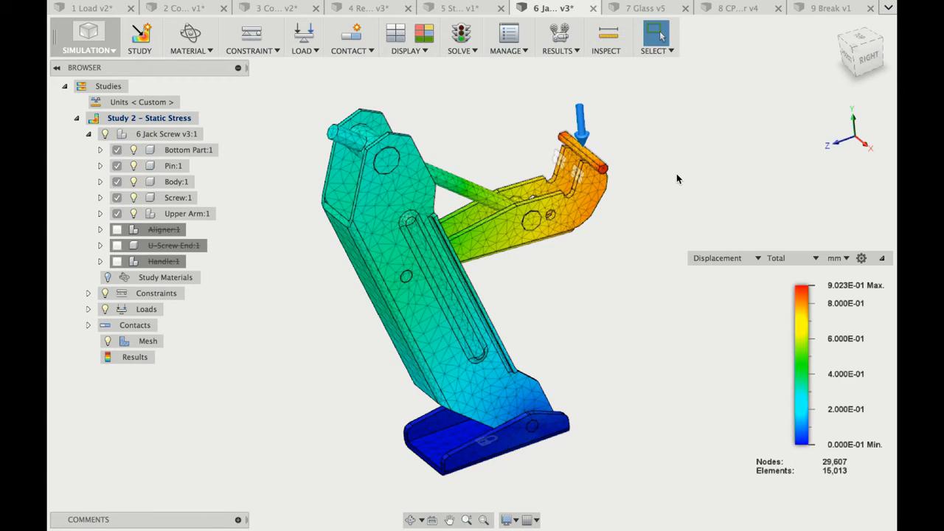
{"action": "left_click", "coordinate": [574, 51]}
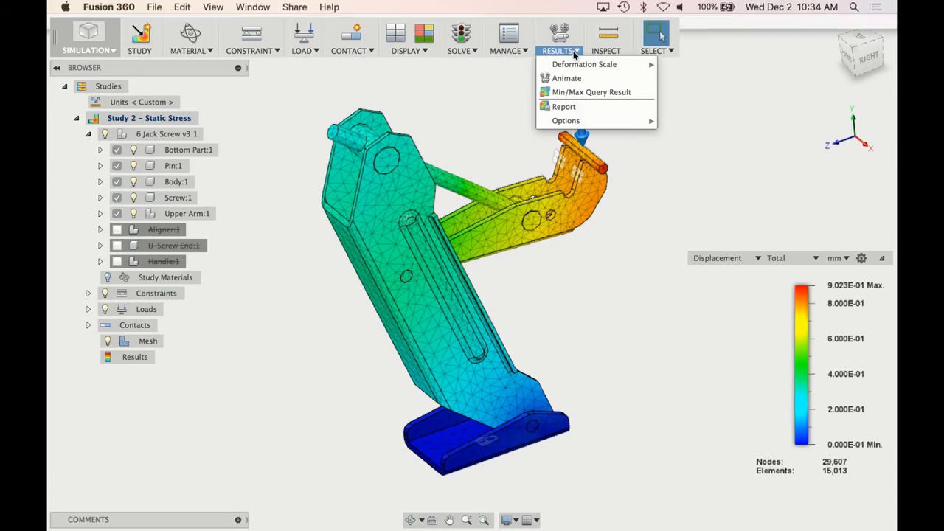
{"action": "mouse_move", "coordinate": [583, 65]}
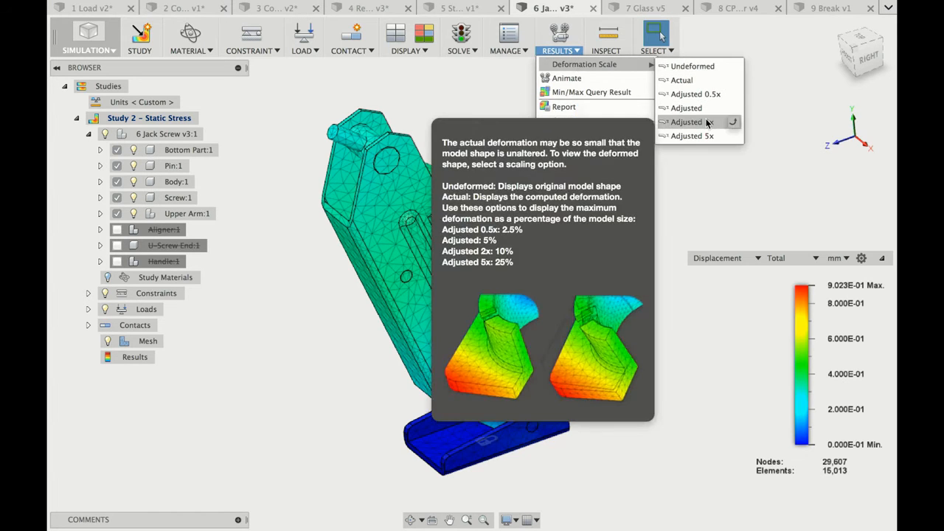
{"action": "left_click", "coordinate": [706, 122]}
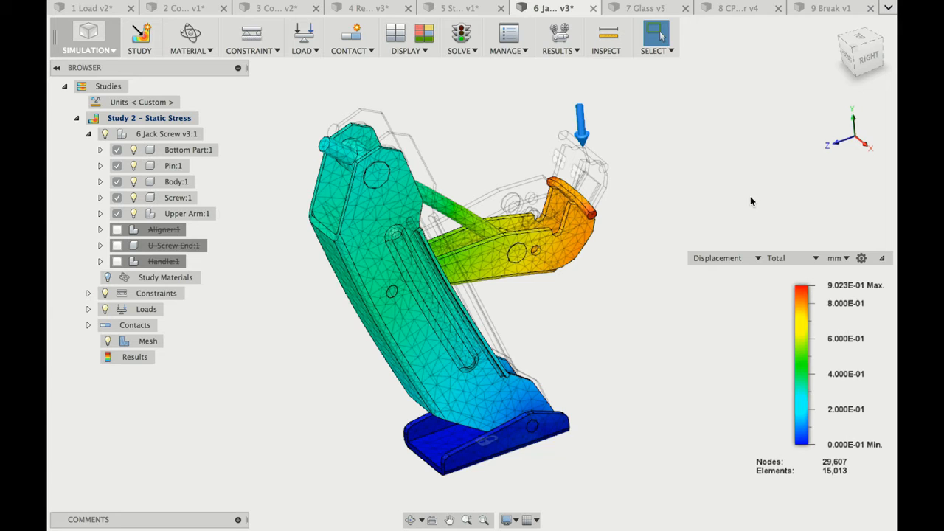
{"action": "key", "text": "super+Tab"}
{"action": "key", "text": "super+Tab"}
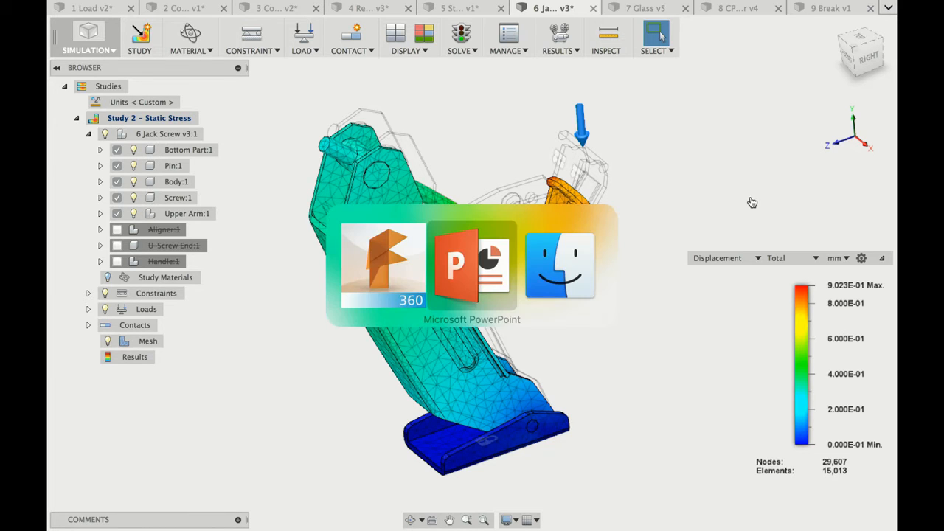
{"action": "key", "text": "super+shift+Tab"}
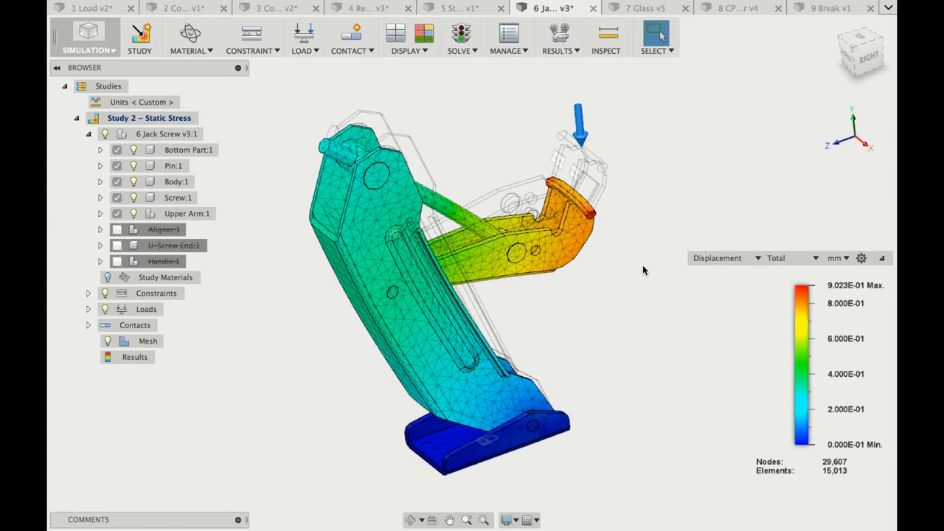
Examine the displaced shape from several angles and display the Safety Factor result on the jack
{"action": "scroll", "coordinate": [643, 265], "scroll_direction": "left", "scroll_amount": 10, "text": "shift"}
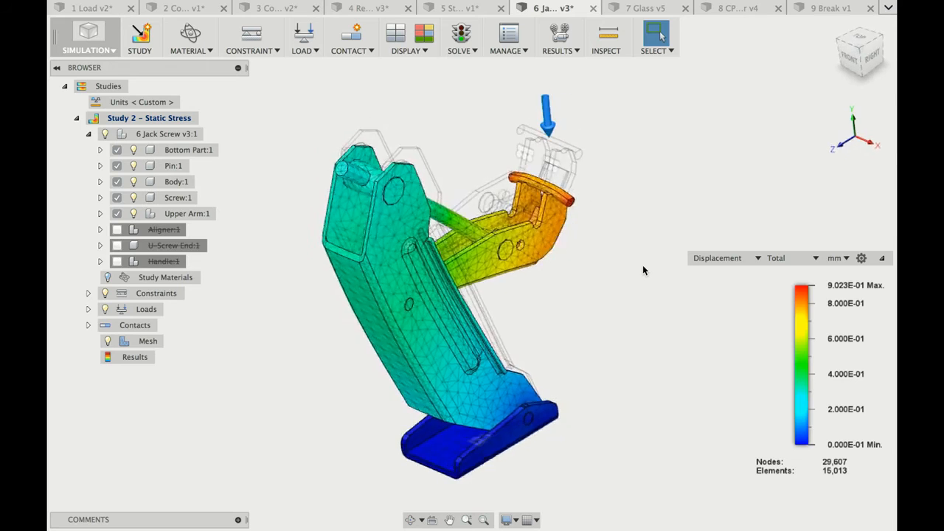
{"action": "scroll", "coordinate": [642, 265], "scroll_direction": "right", "scroll_amount": 10, "text": "shift"}
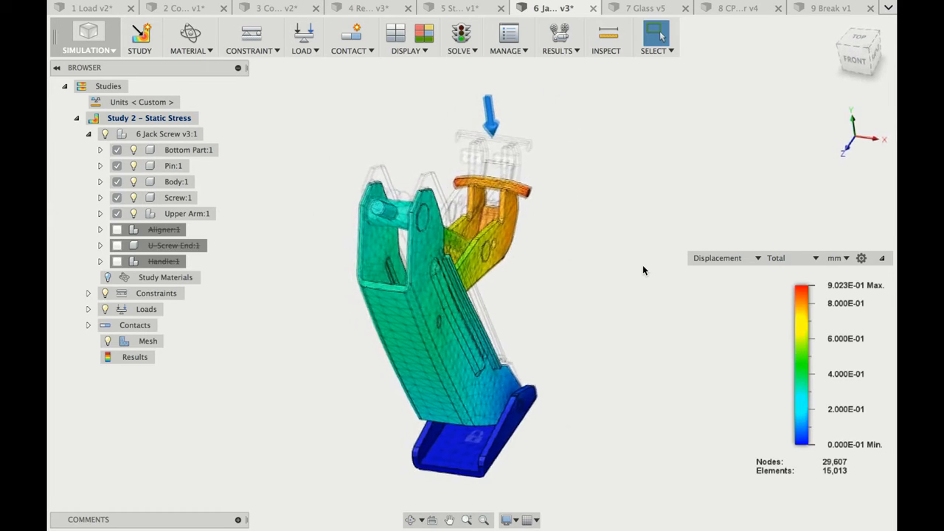
{"action": "scroll", "coordinate": [643, 265], "scroll_direction": "right", "scroll_amount": 10, "text": "shift"}
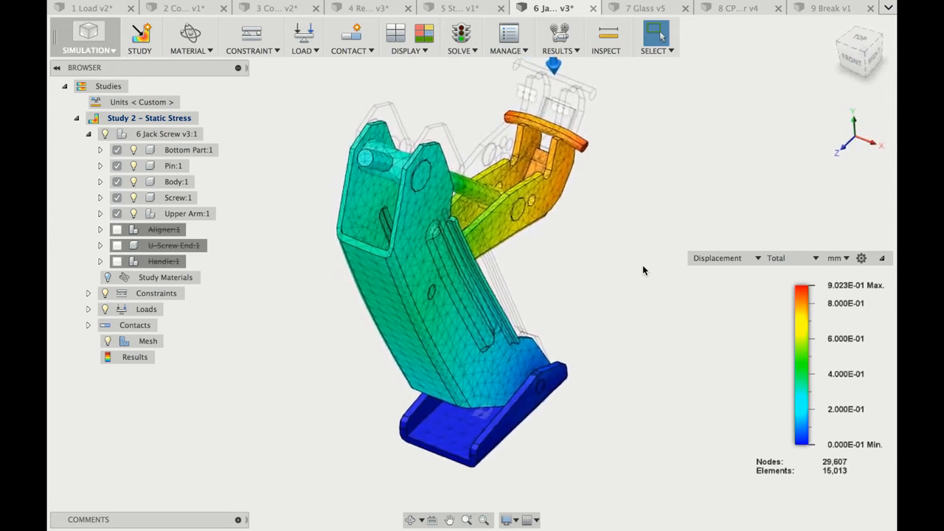
{"action": "scroll", "coordinate": [643, 265], "scroll_direction": "right", "scroll_amount": 5}
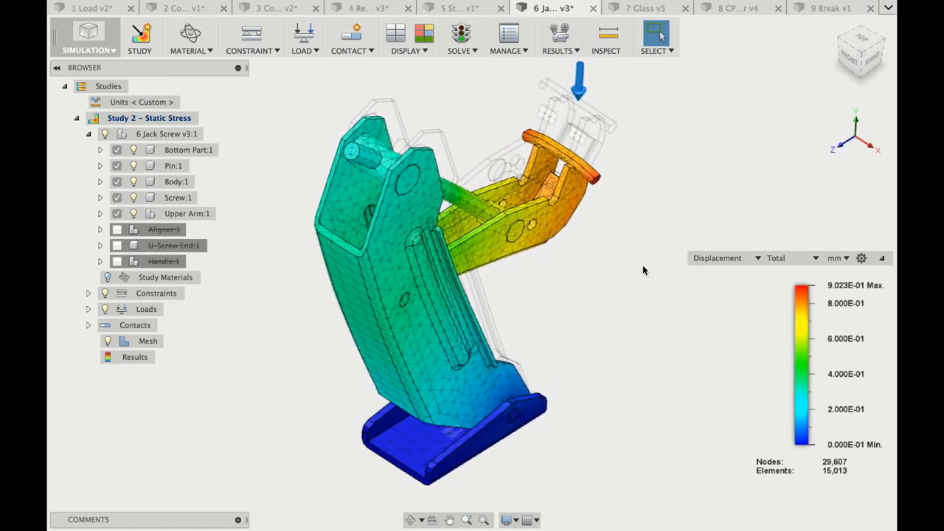
{"action": "left_click", "coordinate": [731, 262]}
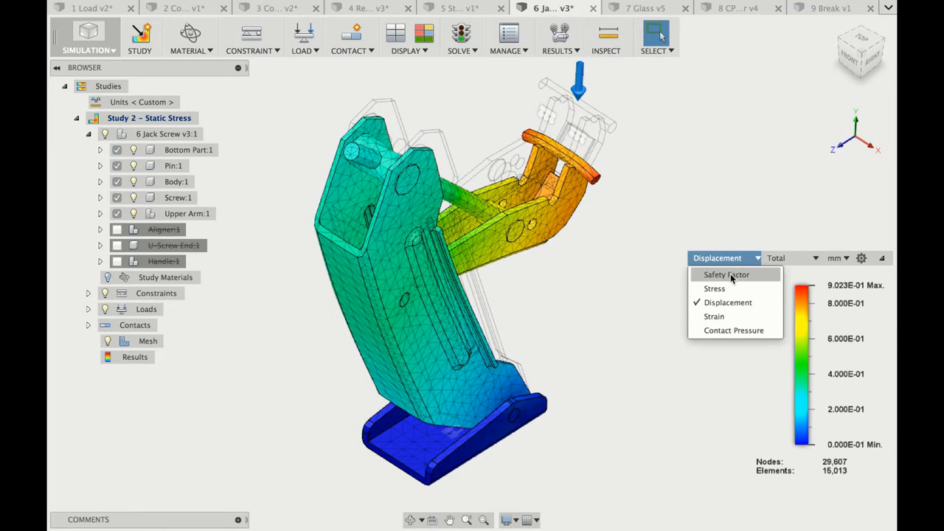
{"action": "left_click", "coordinate": [730, 275]}
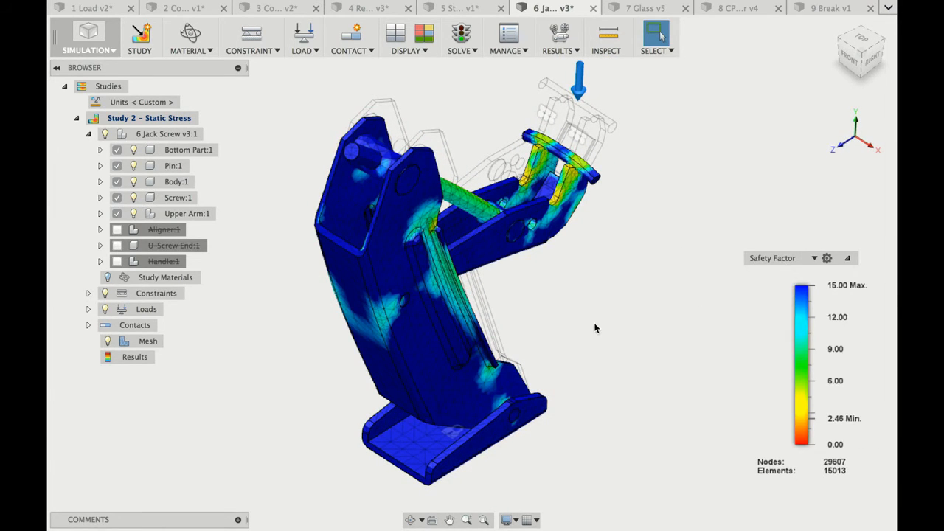
{"action": "scroll", "coordinate": [596, 328], "scroll_direction": "up", "scroll_amount": 3}
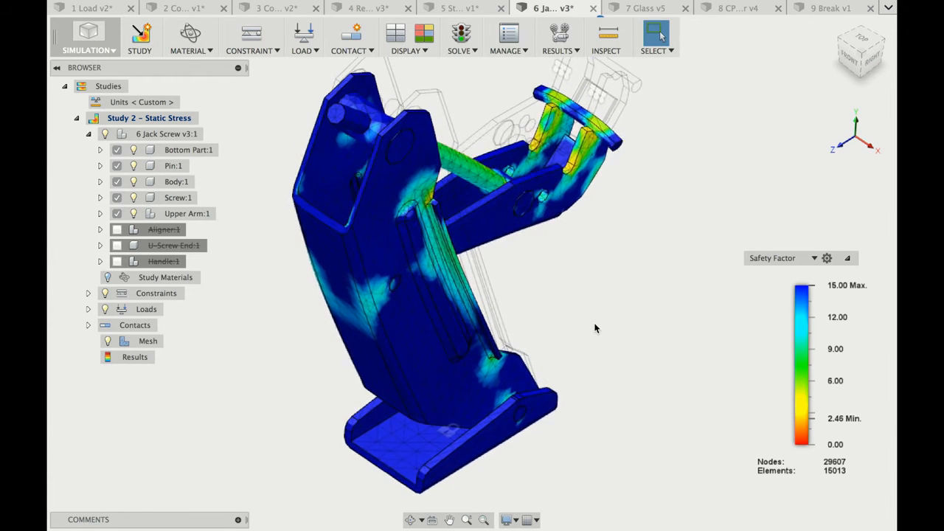
{"action": "scroll", "coordinate": [596, 328], "scroll_direction": "down", "scroll_amount": 1}
{"action": "scroll", "coordinate": [596, 328], "scroll_direction": "down", "scroll_amount": 1}
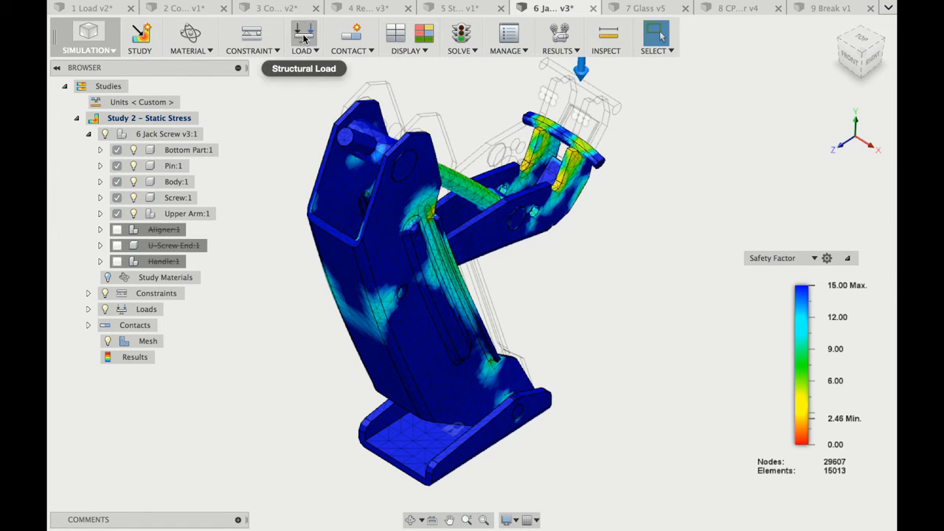
Apply a 500 N structural force normal to the outer side face of the upper arm
{"action": "left_click", "coordinate": [395, 32]}
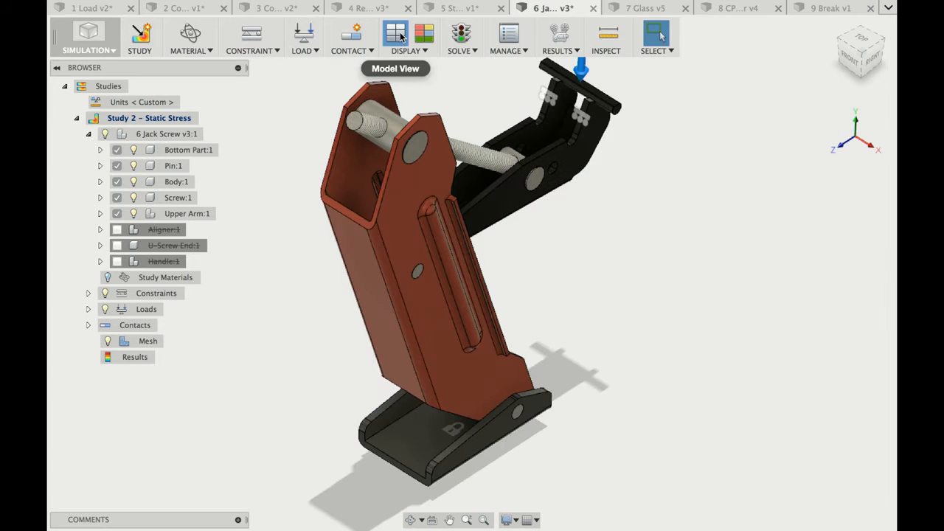
{"action": "left_click", "coordinate": [305, 41]}
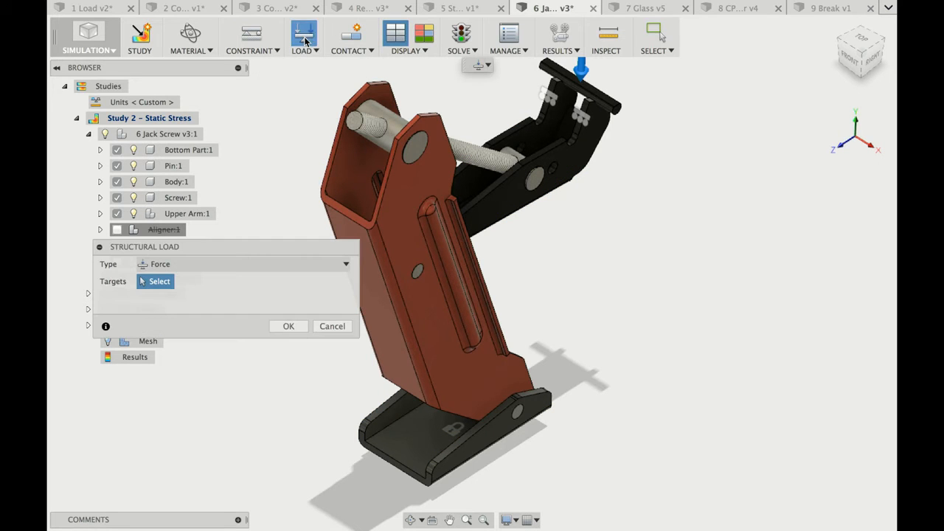
{"action": "left_click", "coordinate": [598, 139]}
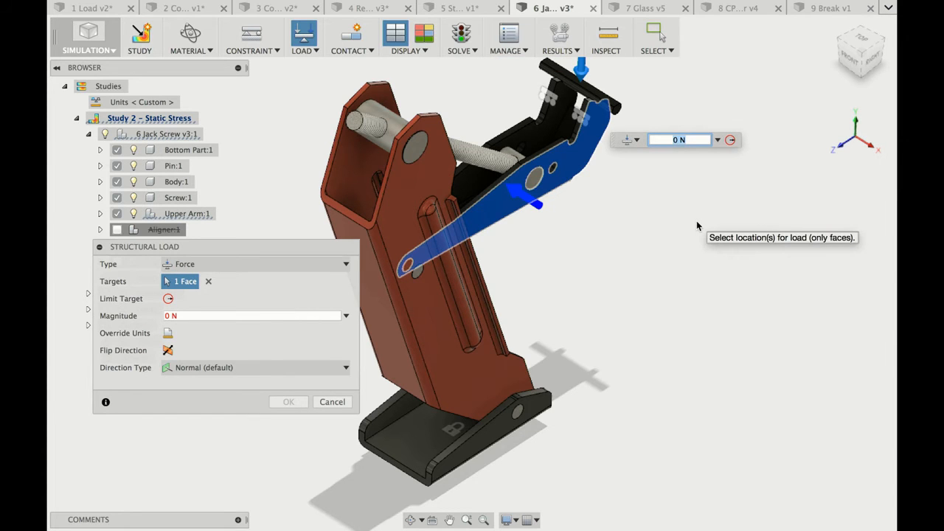
{"action": "type", "text": "500"}
{"action": "key", "text": "Return"}
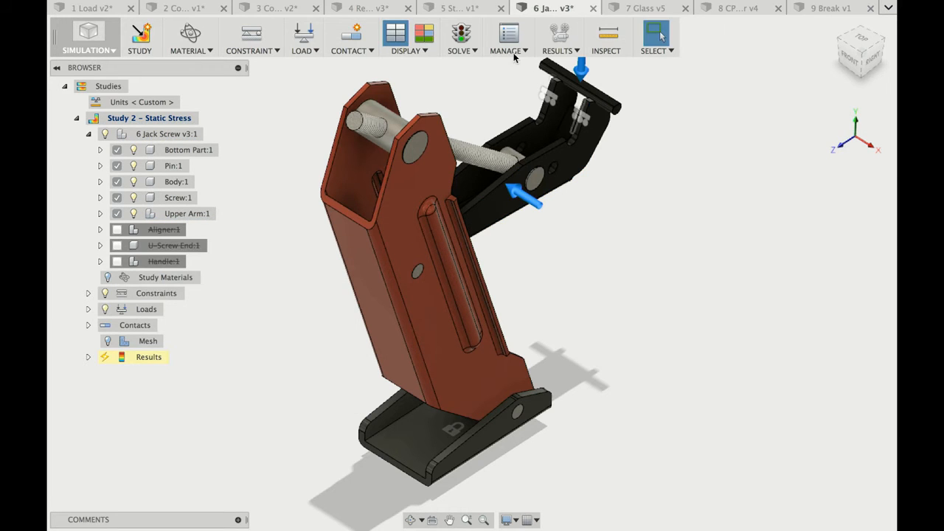
Solve the study with the added side load and examine the safety factor on the deformed jack from several angles
{"action": "left_click", "coordinate": [462, 32]}
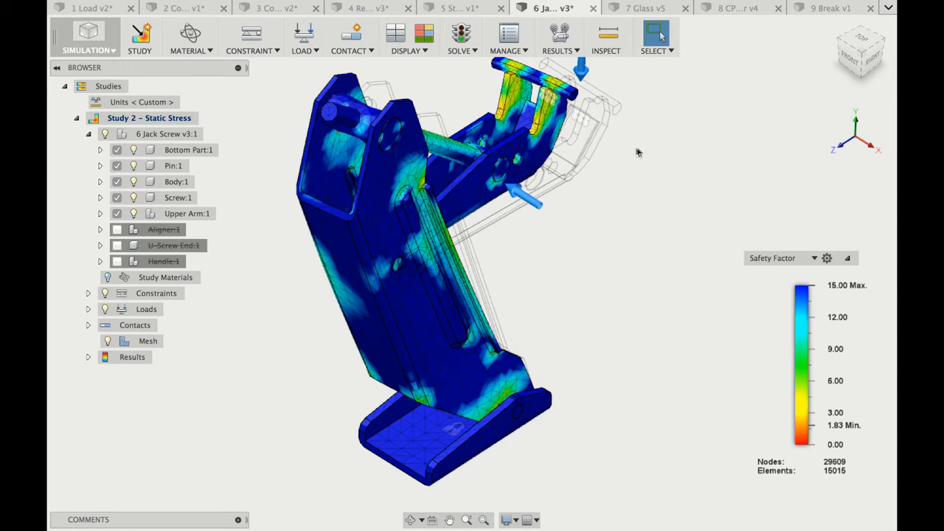
{"action": "scroll", "coordinate": [649, 142], "scroll_direction": "right", "scroll_amount": 5, "text": "shift"}
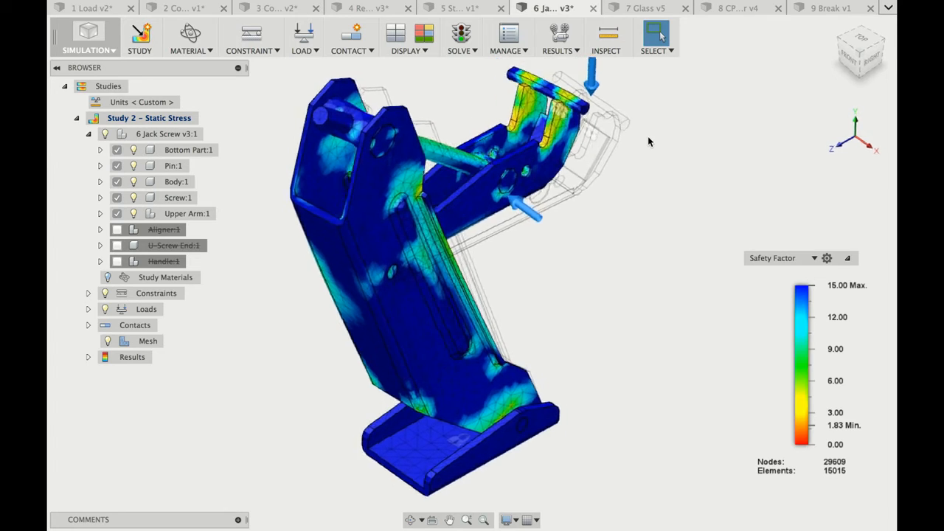
{"action": "scroll", "coordinate": [648, 135], "scroll_direction": "right", "scroll_amount": 10, "text": "shift"}
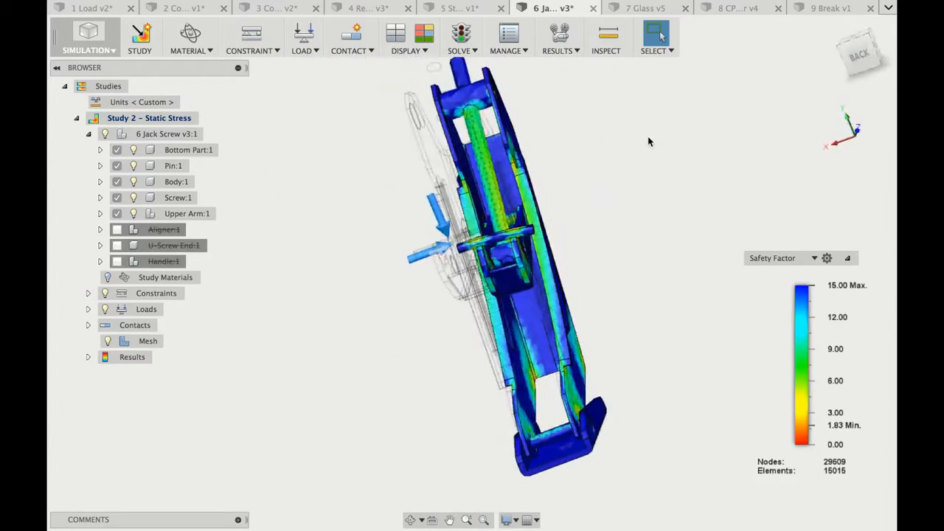
{"action": "scroll", "coordinate": [648, 135], "scroll_direction": "left", "scroll_amount": 10, "text": "shift"}
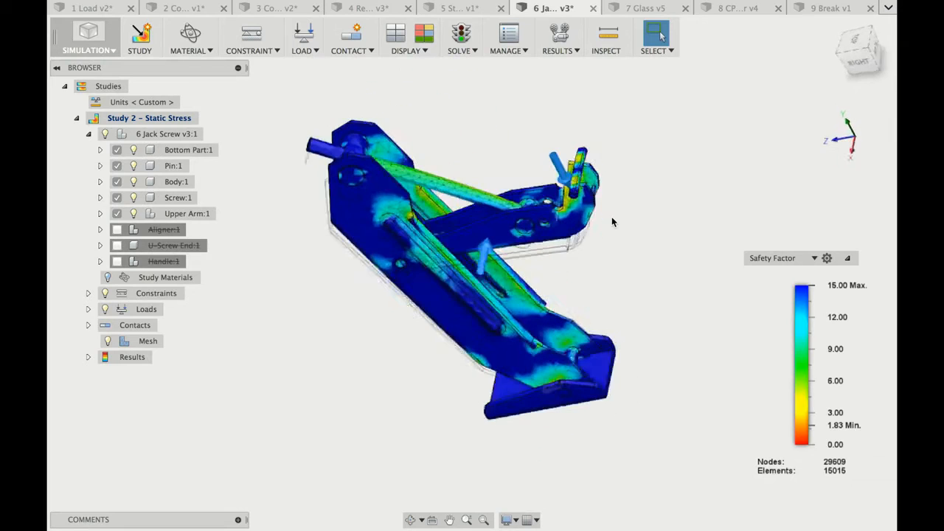
{"action": "left_click", "coordinate": [559, 33]}
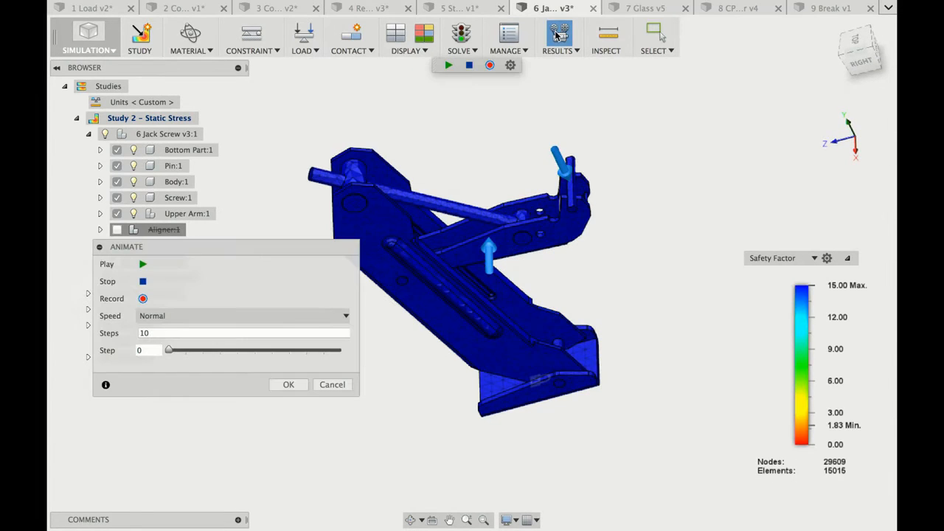
{"action": "left_click", "coordinate": [176, 315]}
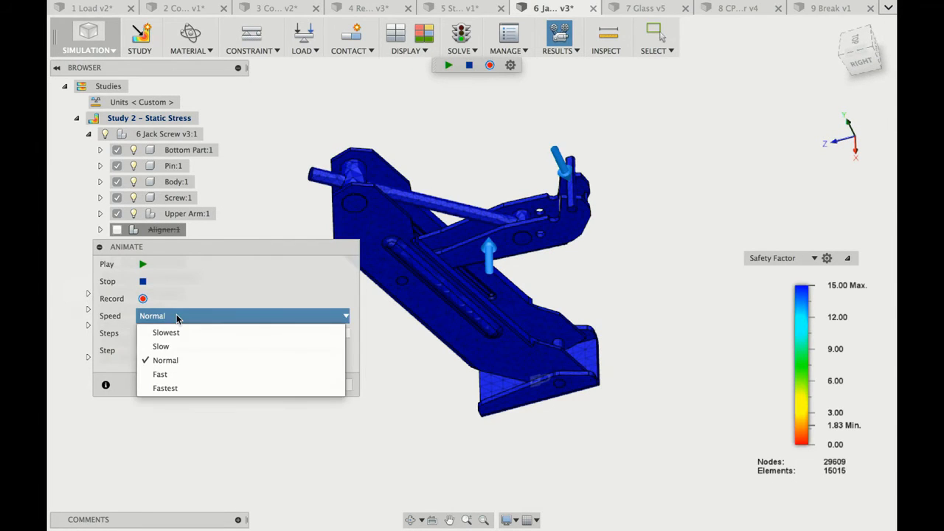
{"action": "left_click", "coordinate": [177, 372]}
{"action": "left_click", "coordinate": [287, 384]}
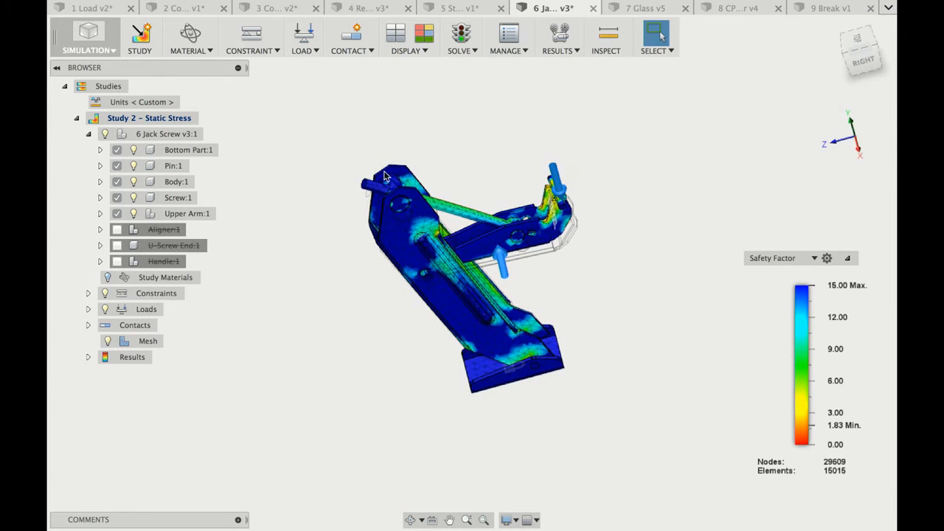
Animate the jack's safety factor result at Fast speed, watch the deformation, and close the animation
{"action": "left_click", "coordinate": [559, 34]}
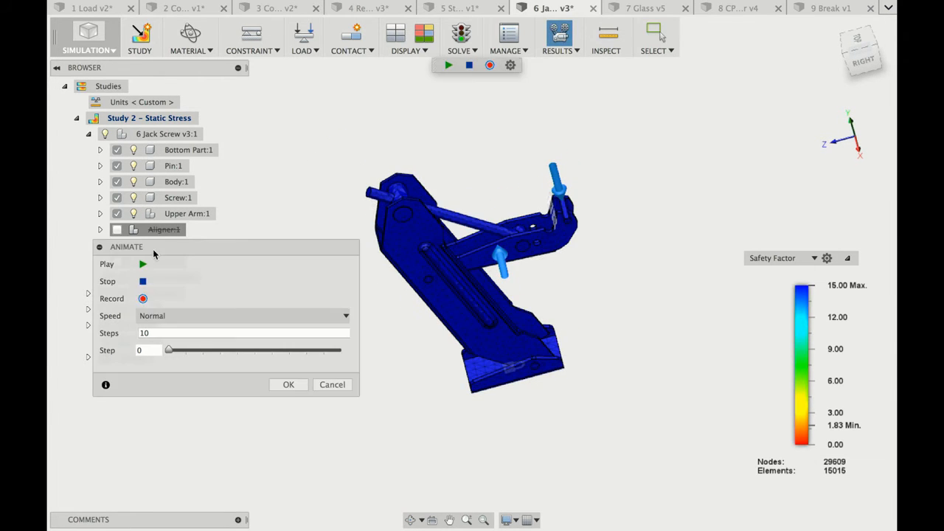
{"action": "left_click", "coordinate": [150, 318]}
{"action": "left_click", "coordinate": [163, 374]}
{"action": "left_click", "coordinate": [142, 263]}
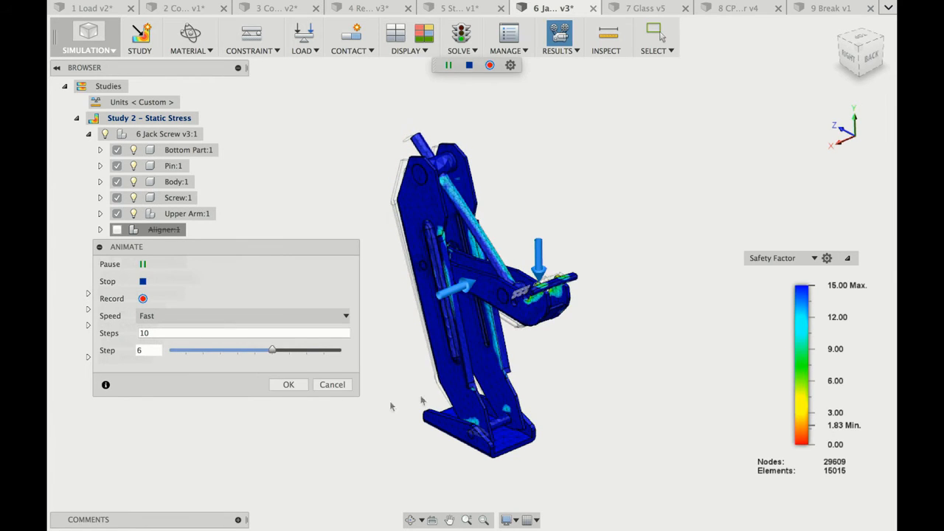
{"action": "left_click", "coordinate": [298, 387]}
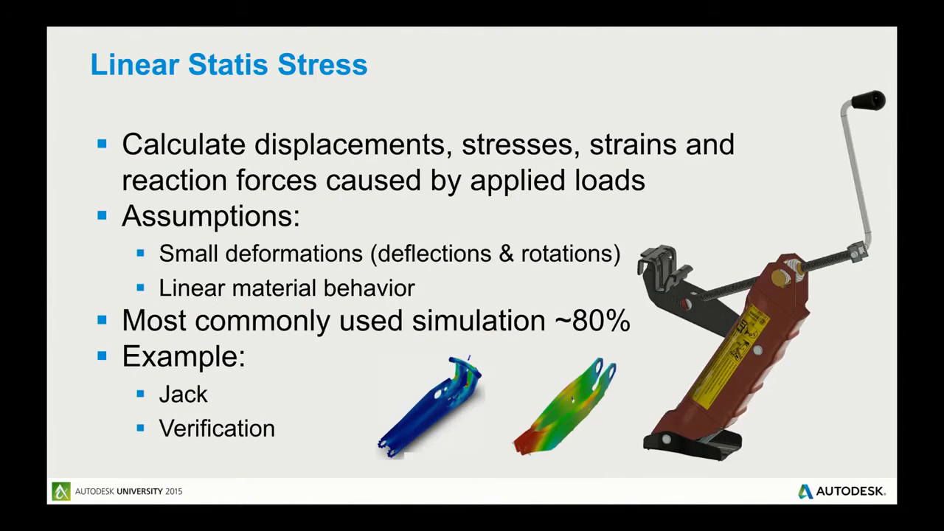
{"action": "key", "text": "Right"}
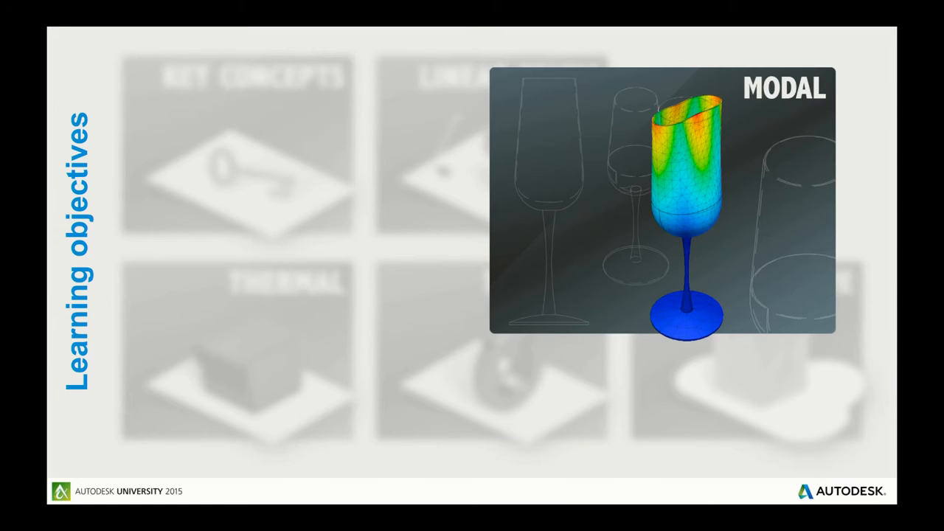
{"action": "key", "text": "Right"}
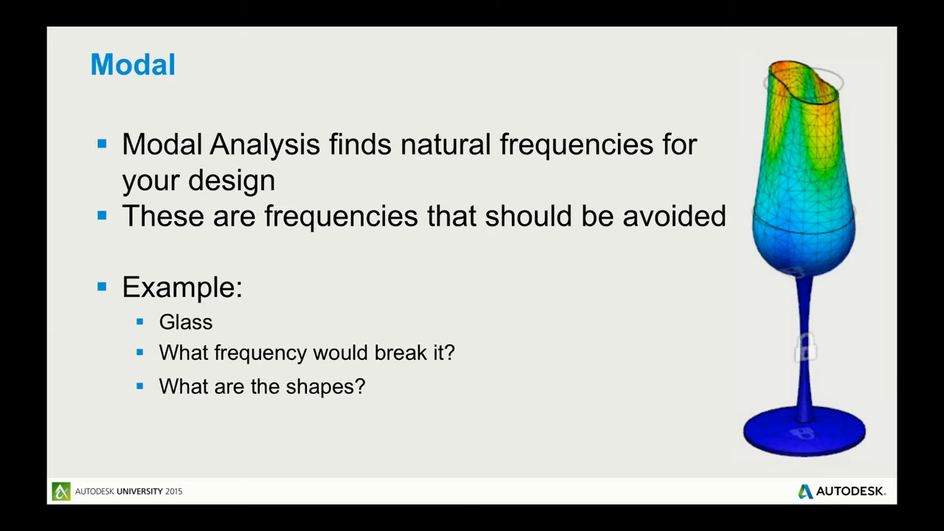
Switch to the 7 Glass design in Fusion 360 and display its modal frequencies results
{"action": "key", "text": "super+Tab"}
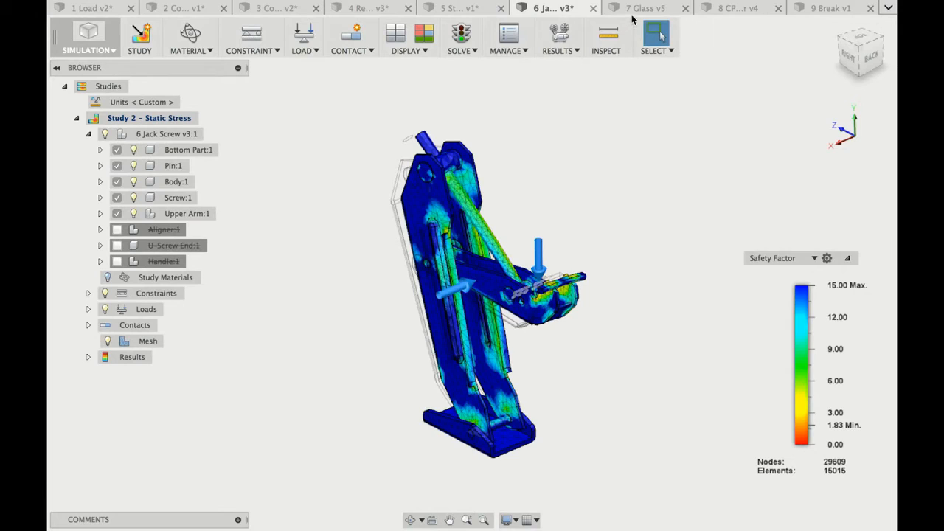
{"action": "left_click", "coordinate": [633, 16]}
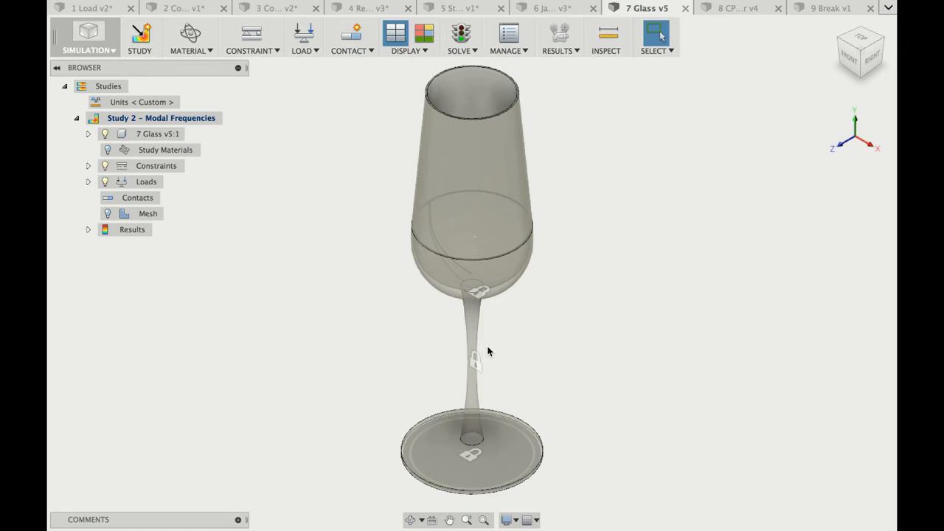
{"action": "double_click", "coordinate": [129, 229]}
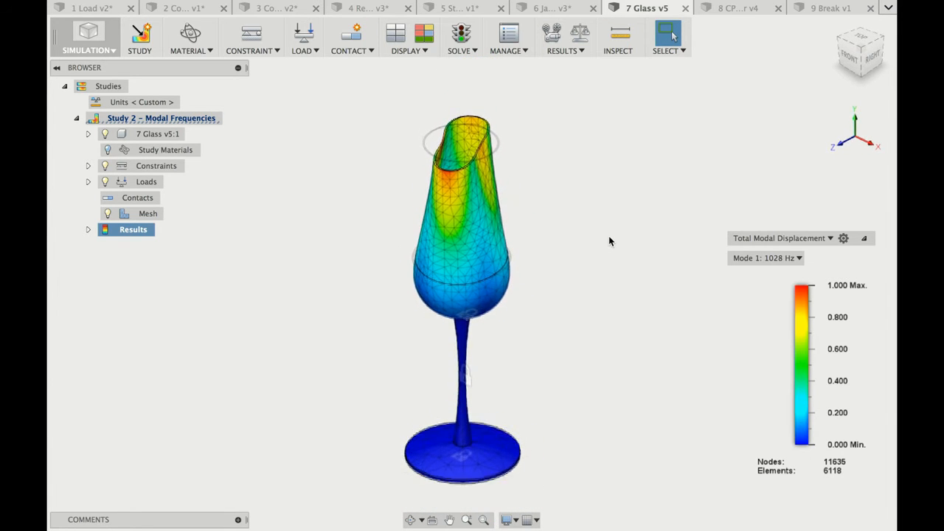
Play the glass's Mode 1 total modal displacement as an animation at Fast speed
{"action": "left_click", "coordinate": [555, 37]}
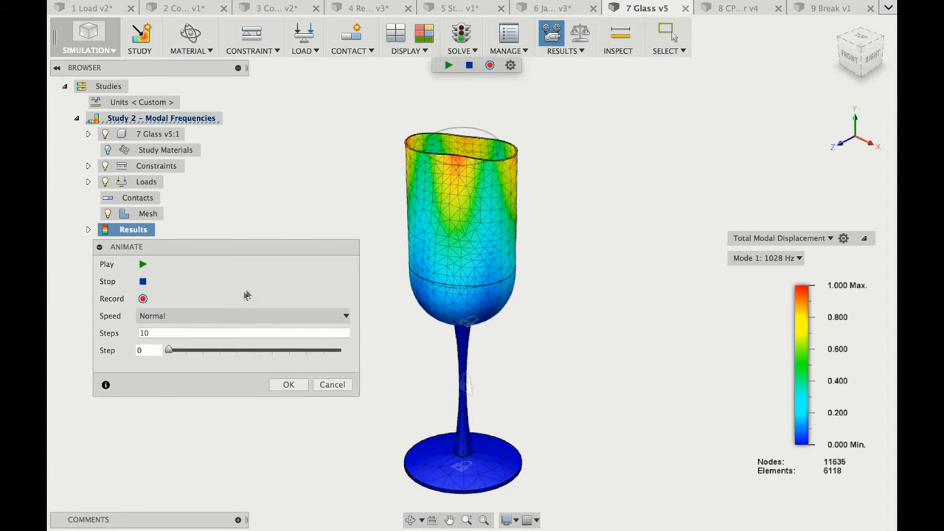
{"action": "left_click", "coordinate": [196, 317]}
{"action": "left_click", "coordinate": [191, 374]}
{"action": "left_click", "coordinate": [145, 264]}
View the animated shapes of Mode 2 (1053 Hz), Mode 3 (1085 Hz) and Mode 4 (1126 Hz) in turn
{"action": "left_click", "coordinate": [752, 259]}
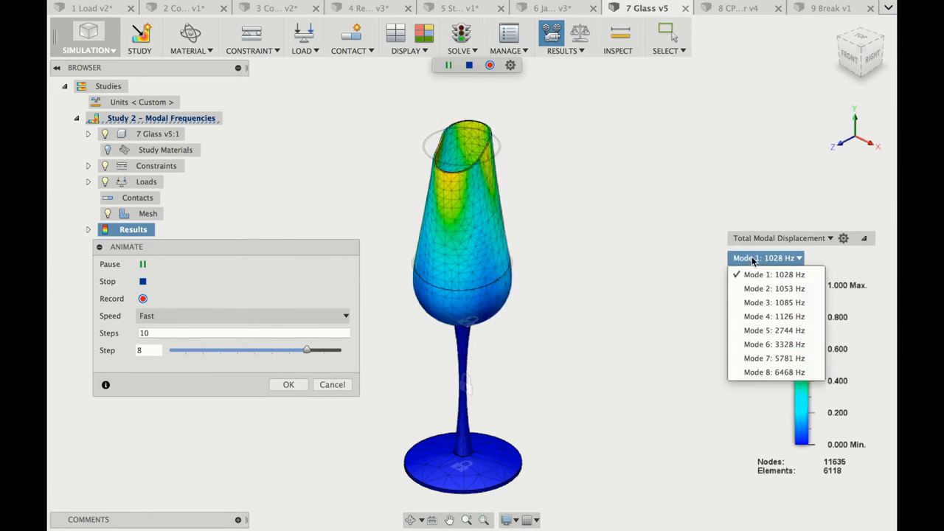
{"action": "left_click", "coordinate": [752, 288]}
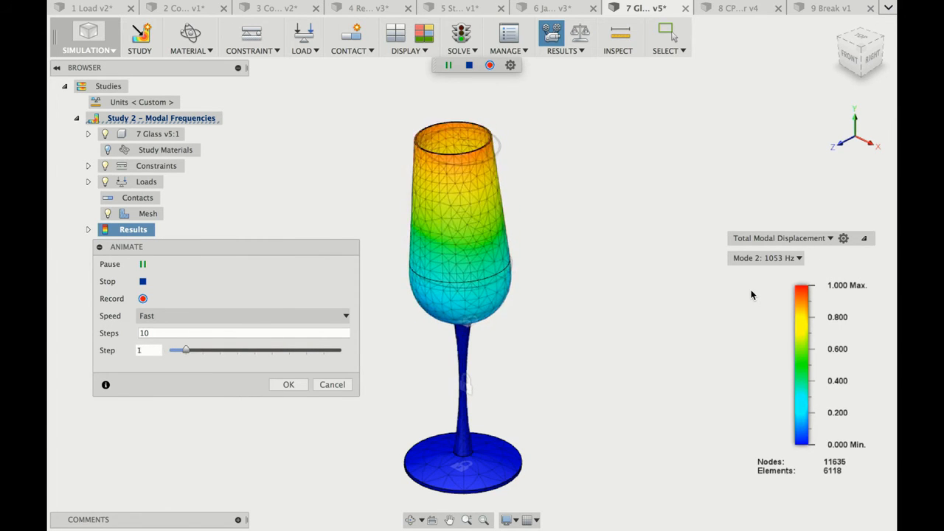
{"action": "left_click", "coordinate": [762, 260]}
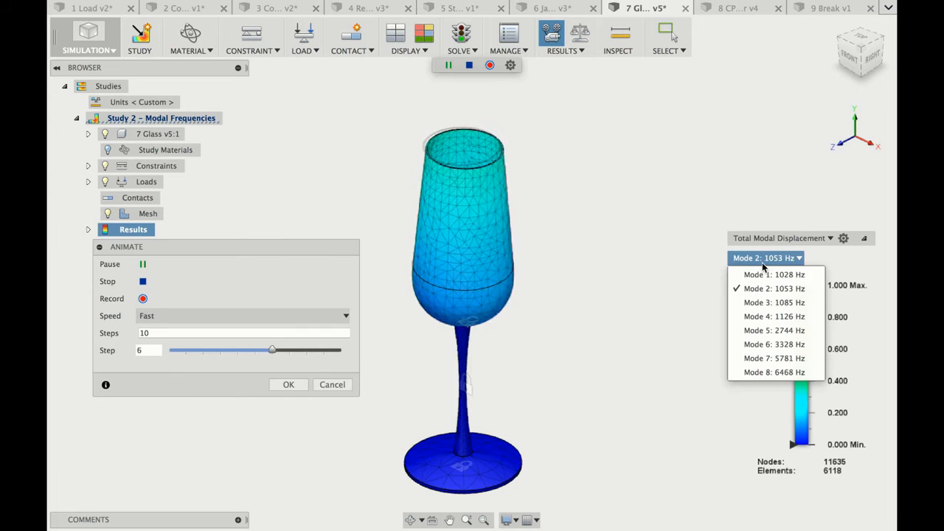
{"action": "left_click", "coordinate": [762, 303]}
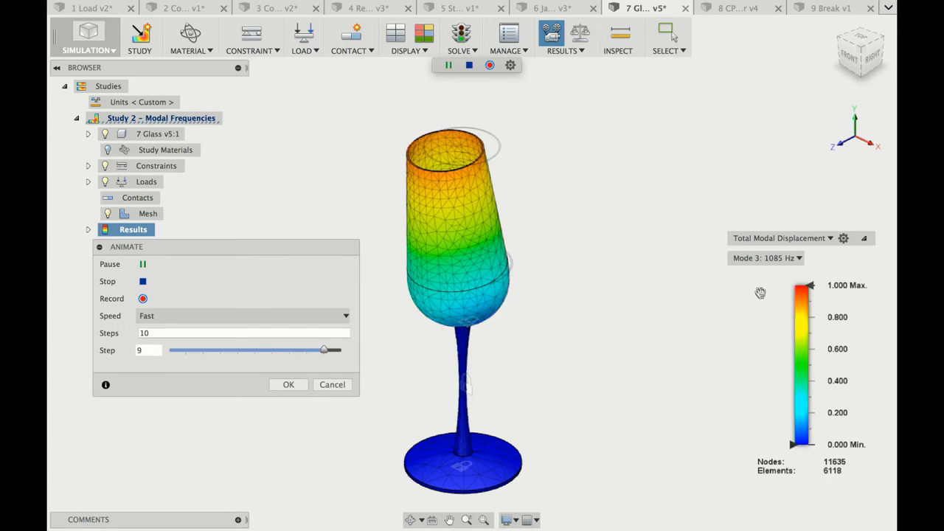
{"action": "left_click", "coordinate": [759, 260]}
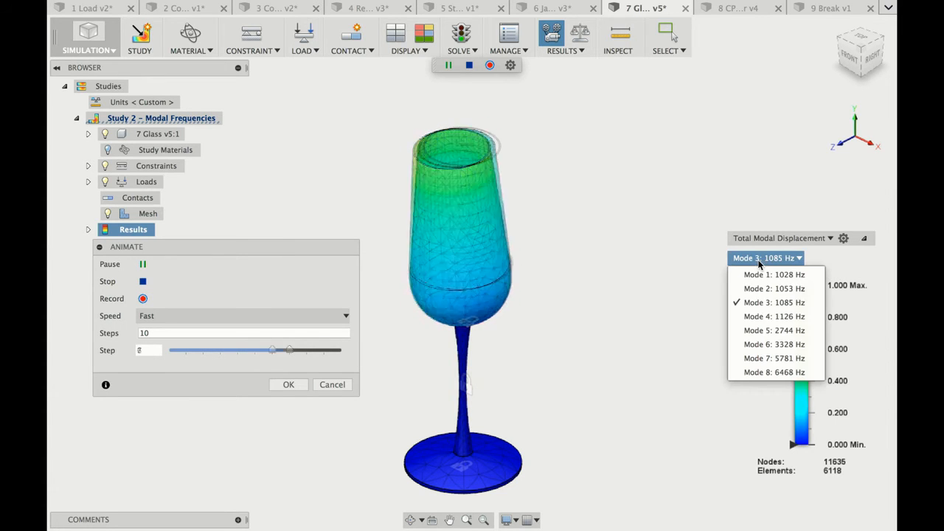
{"action": "left_click", "coordinate": [758, 316]}
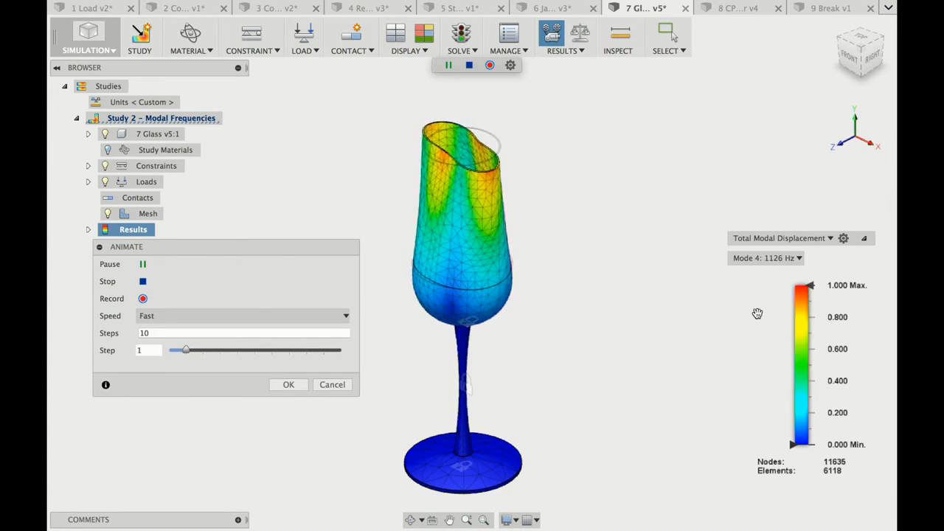
View the animated shapes of Mode 5 (2744 Hz), Mode 6 (3328 Hz), Mode 7 (5781 Hz) and Mode 8 (6468 Hz) in turn
{"action": "left_click", "coordinate": [759, 260]}
{"action": "left_click", "coordinate": [758, 330]}
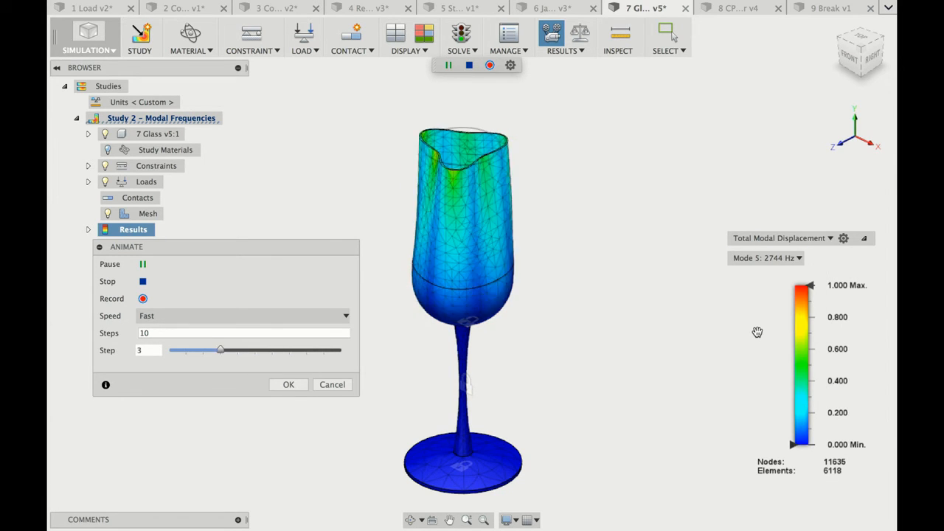
{"action": "left_click", "coordinate": [769, 260]}
{"action": "left_click", "coordinate": [759, 344]}
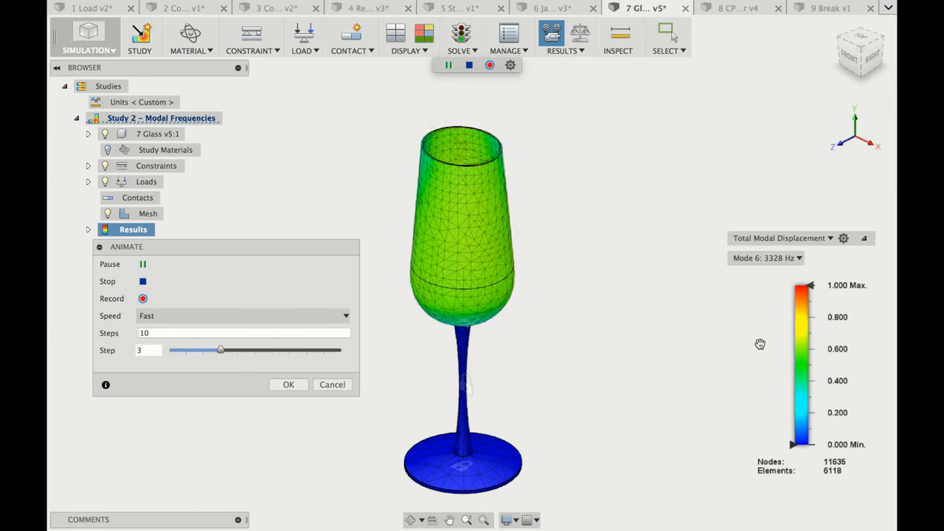
{"action": "left_click", "coordinate": [765, 259]}
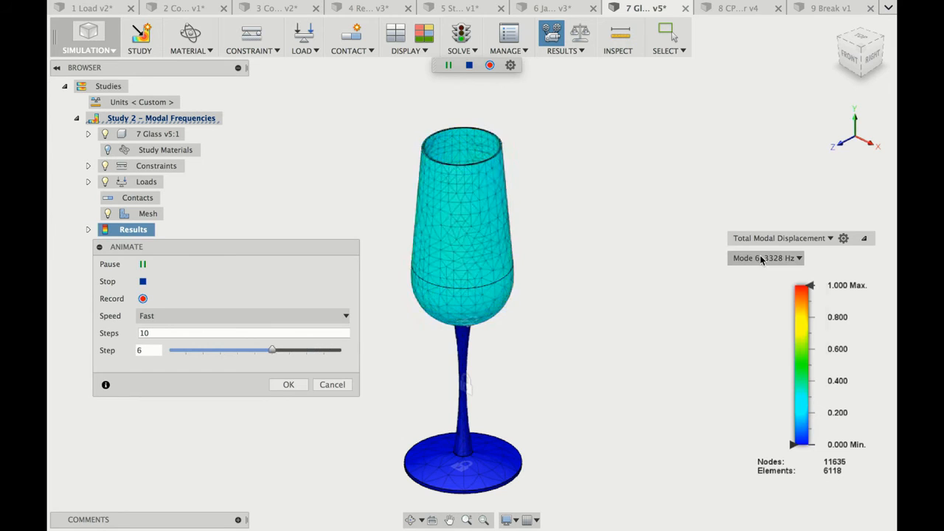
{"action": "left_click", "coordinate": [761, 357]}
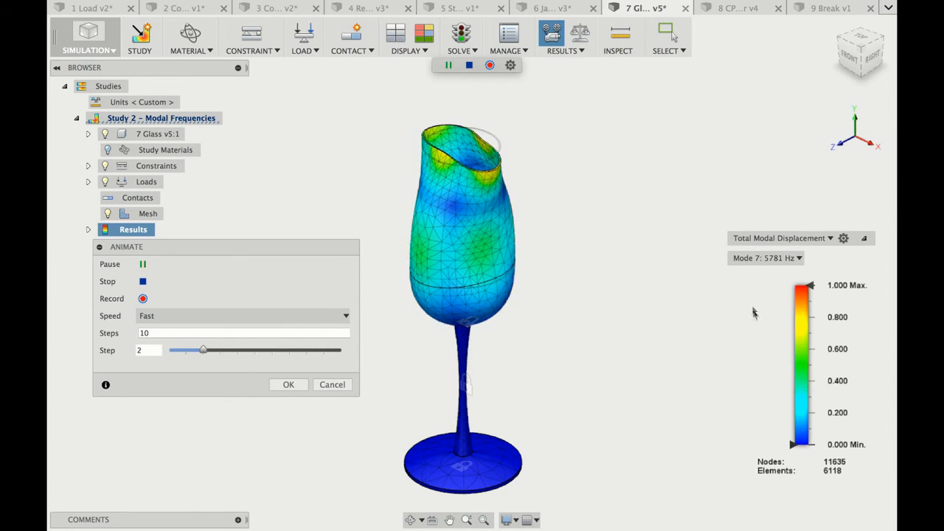
{"action": "left_click", "coordinate": [749, 258]}
{"action": "left_click", "coordinate": [745, 373]}
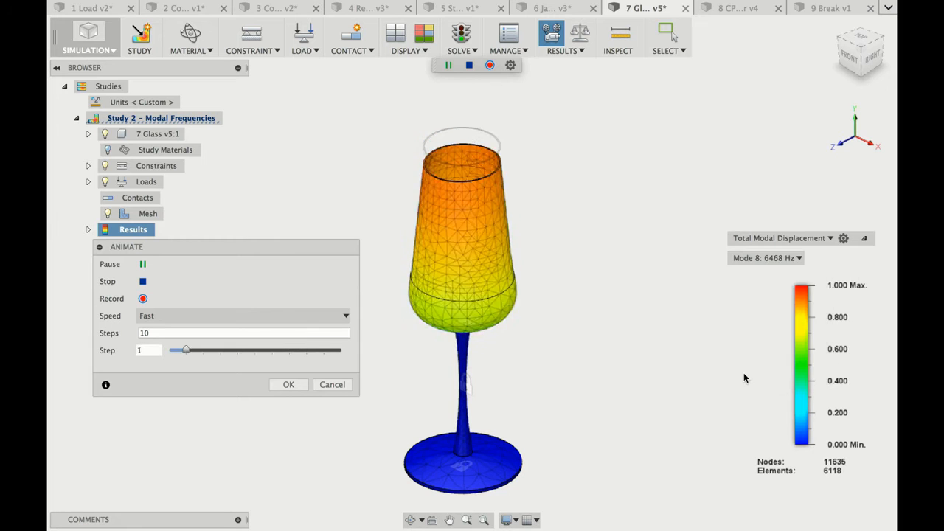
Set the animated result back to Mode 1 (1028 Hz) and close the animation
{"action": "left_click", "coordinate": [753, 258]}
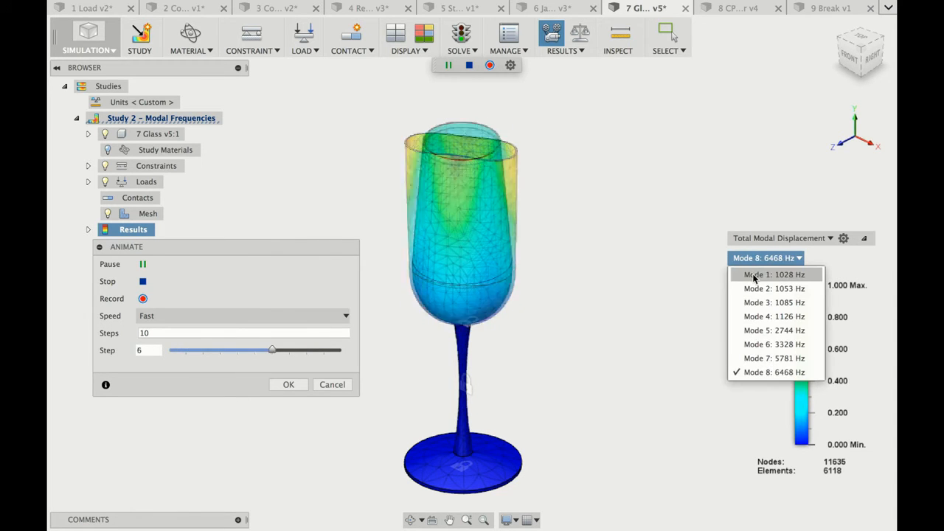
{"action": "left_click", "coordinate": [754, 276]}
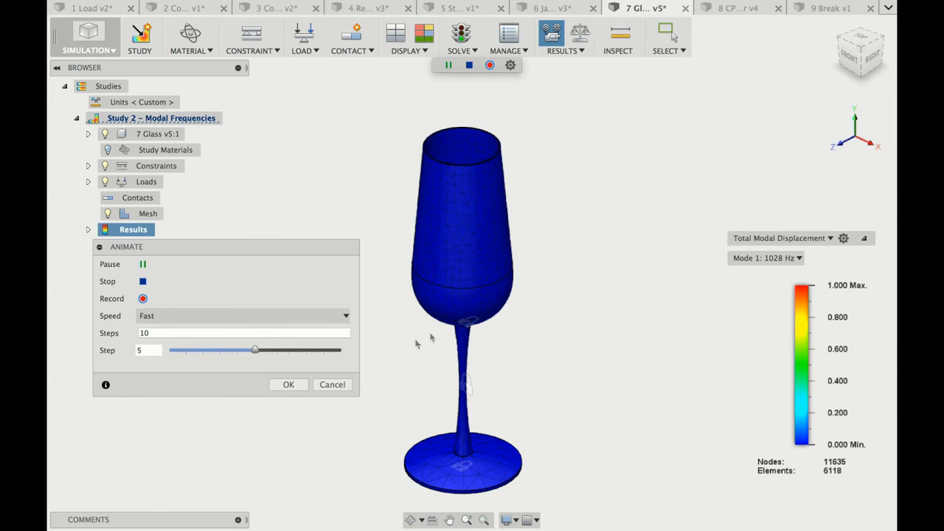
{"action": "left_click", "coordinate": [298, 385]}
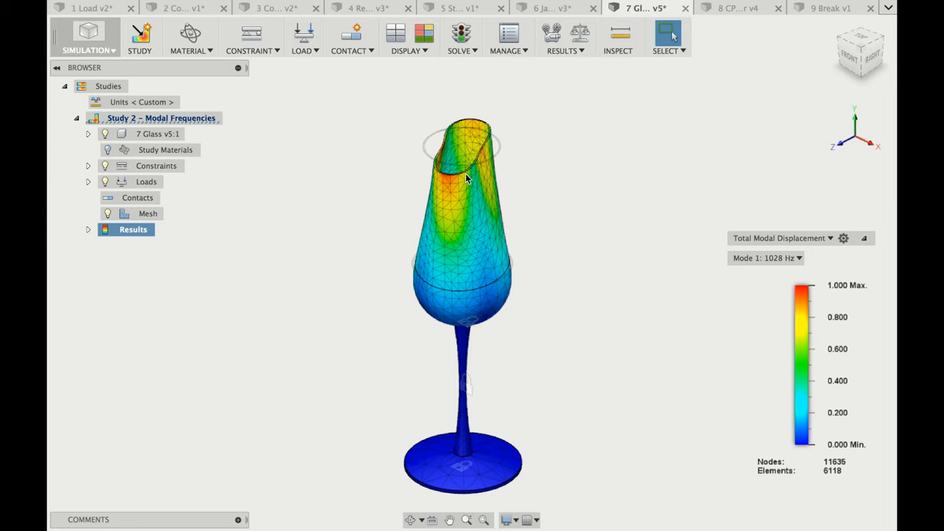
{"action": "key", "text": "super+Tab"}
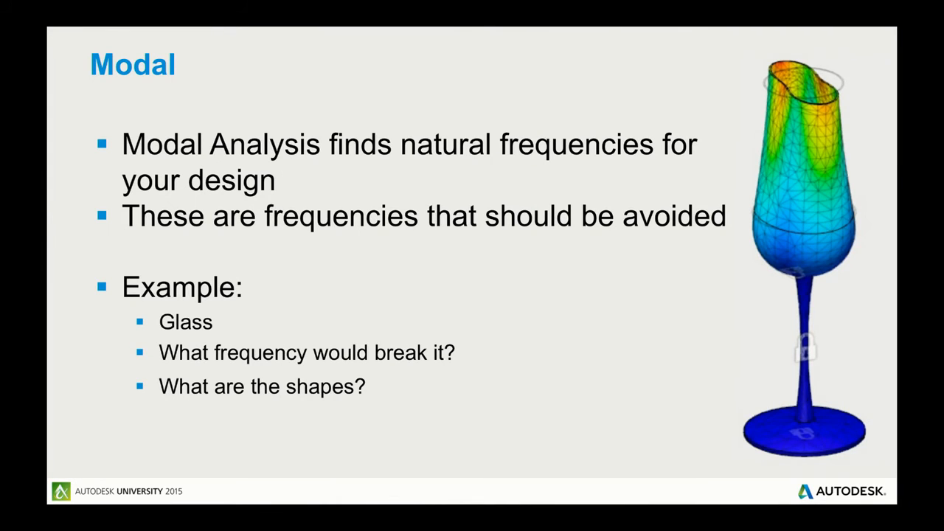
{"action": "key", "text": "Right"}
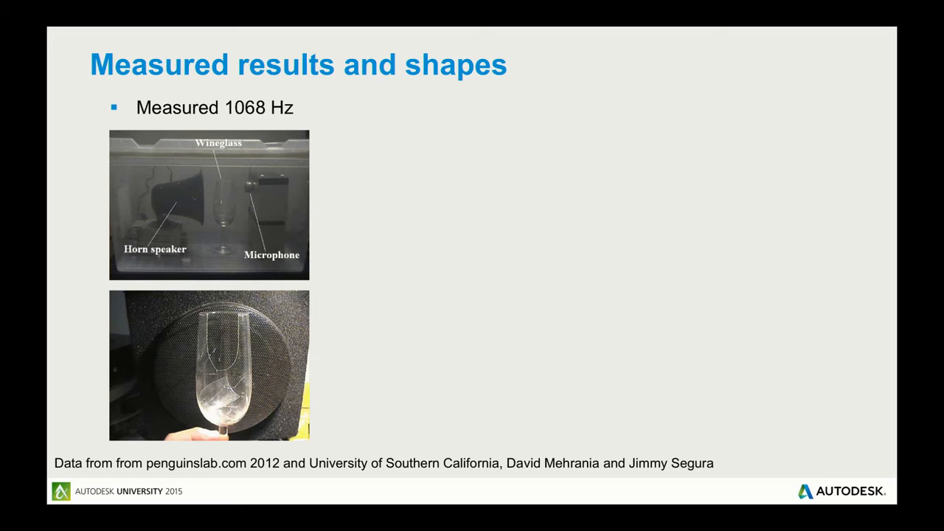
{"action": "key", "text": "Right"}
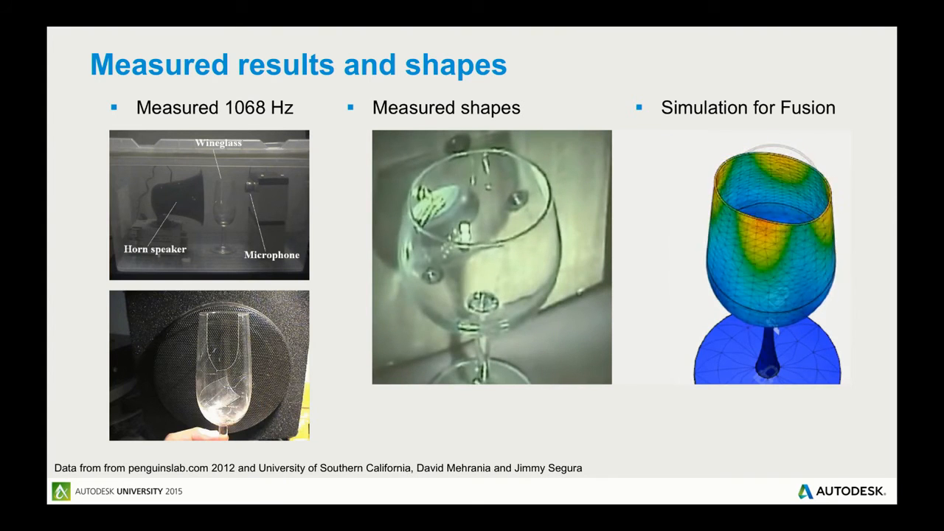
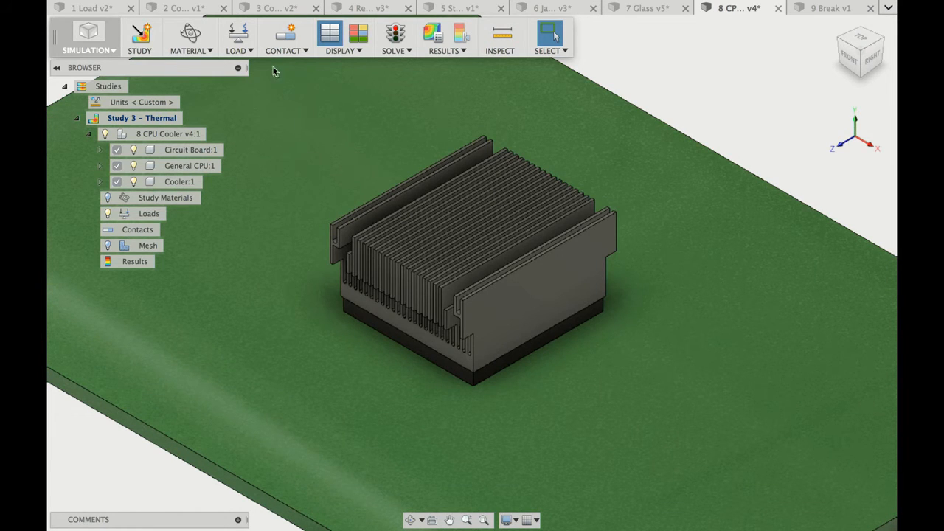
Apply a constant 39 W internal heat load to the CPU body in the thermal study
{"action": "left_click", "coordinate": [238, 34]}
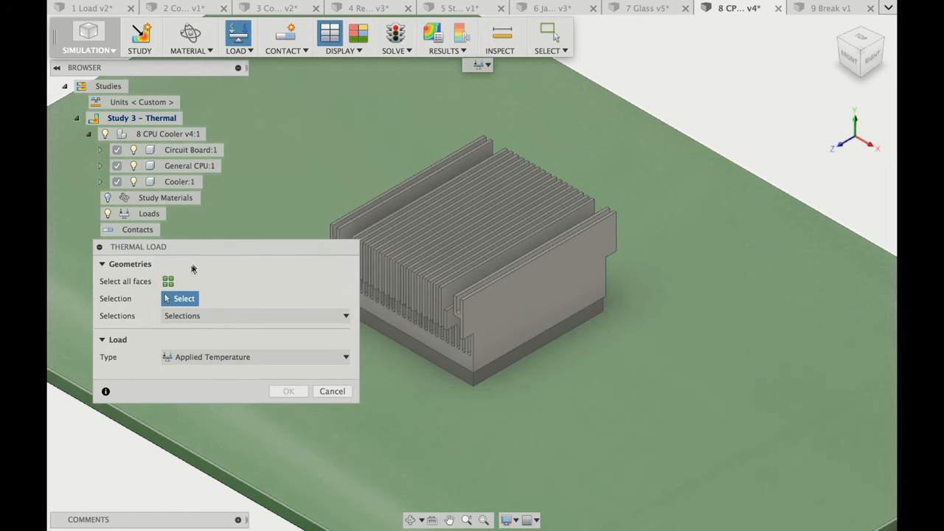
{"action": "left_click", "coordinate": [177, 357]}
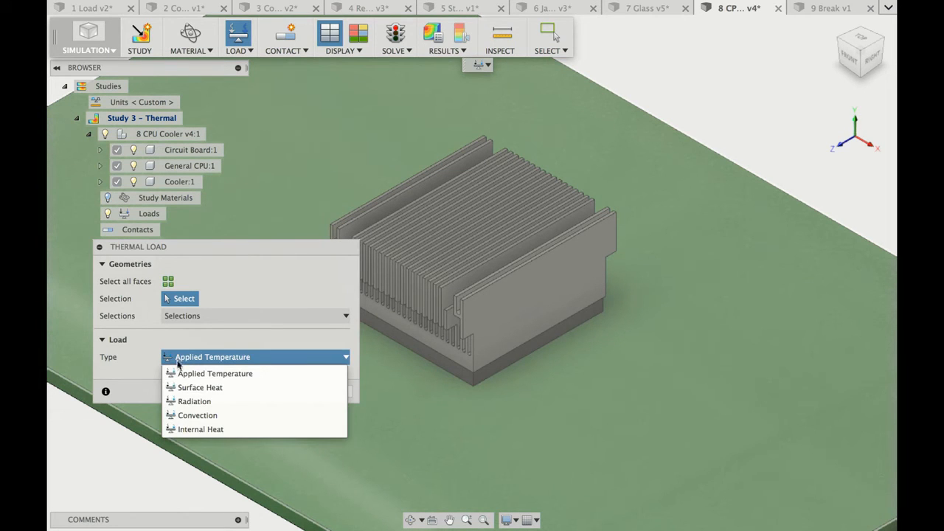
{"action": "left_click", "coordinate": [187, 429]}
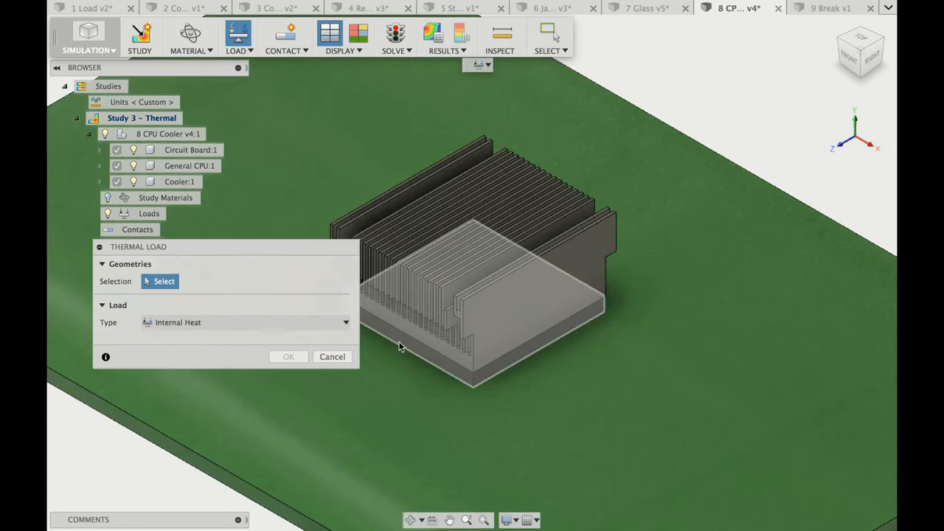
{"action": "left_click", "coordinate": [402, 340]}
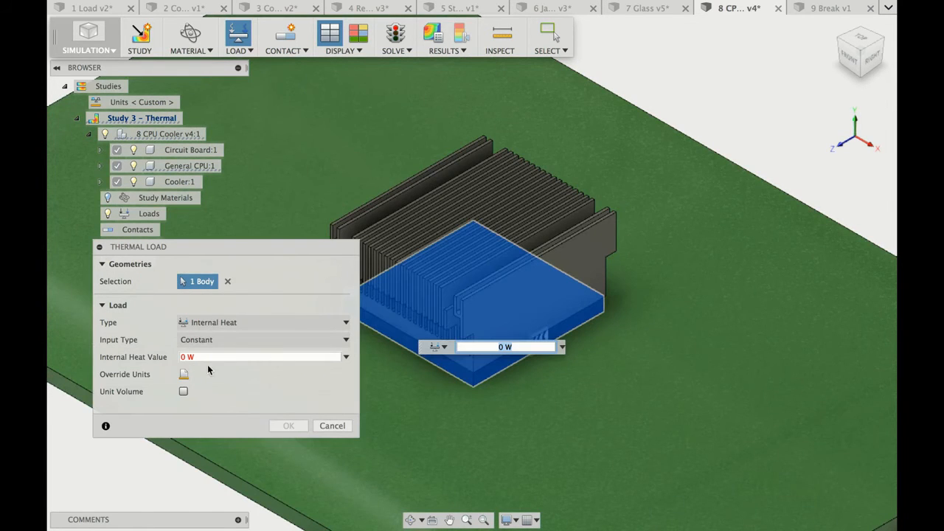
{"action": "left_click", "coordinate": [186, 358]}
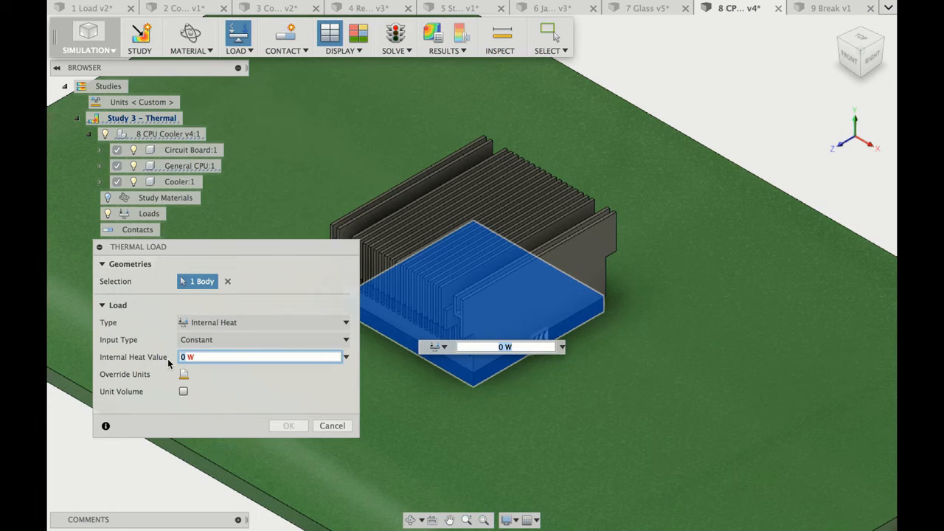
{"action": "type", "text": "39"}
{"action": "left_click", "coordinate": [286, 426]}
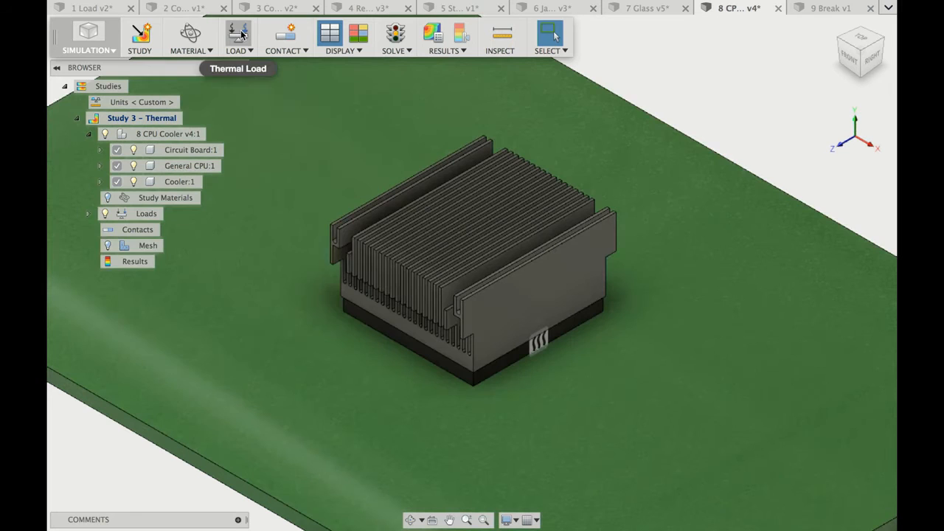
Set up a convection load on all faces of the circuit board with a convection value of 30 W/(m^2 C)
{"action": "left_click", "coordinate": [241, 34]}
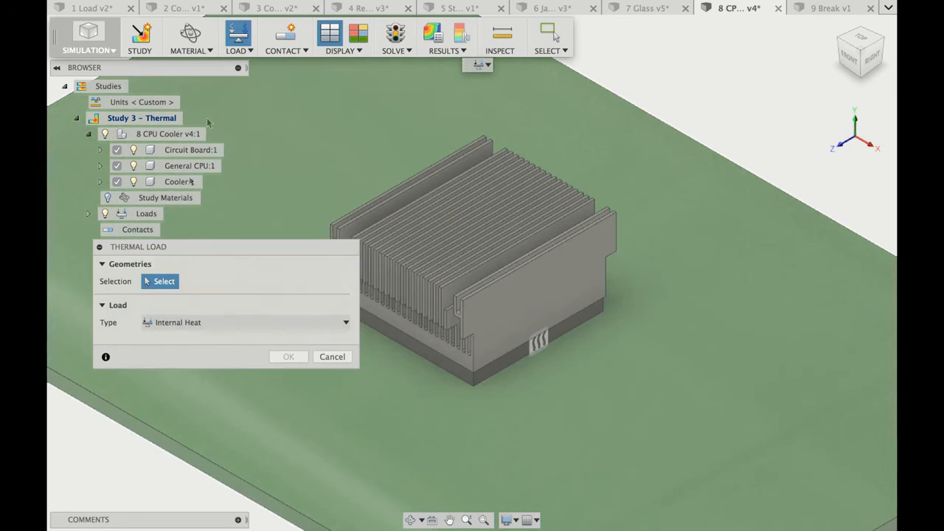
{"action": "left_click", "coordinate": [167, 325]}
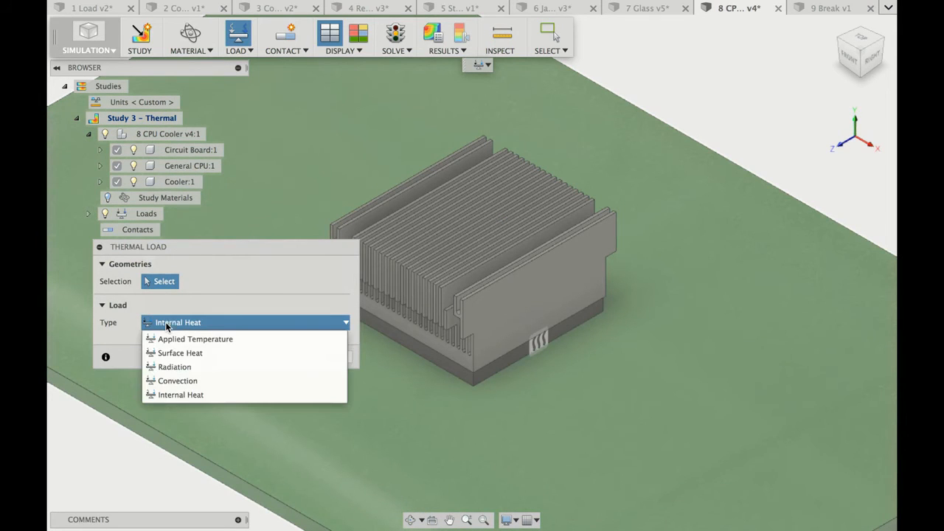
{"action": "left_click", "coordinate": [174, 383]}
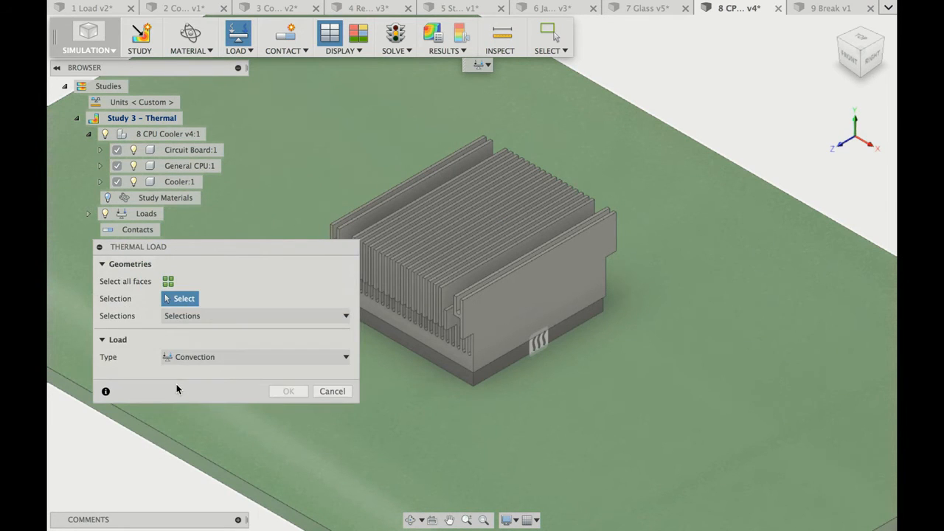
{"action": "left_click", "coordinate": [169, 281]}
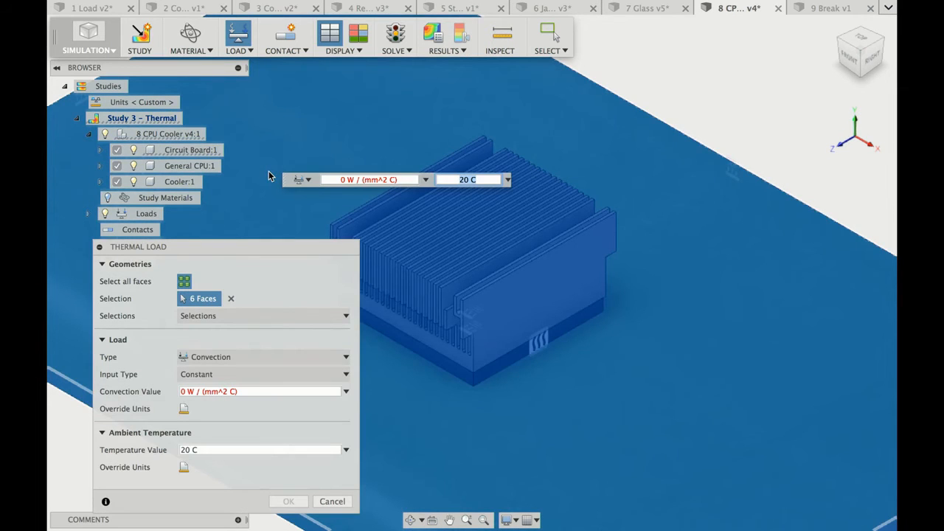
{"action": "left_click", "coordinate": [183, 391]}
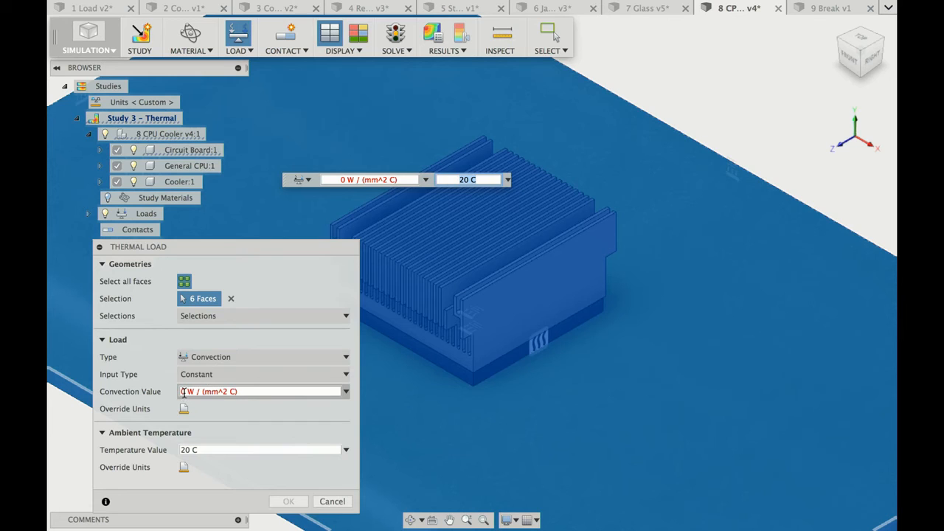
{"action": "left_click_drag", "start_coordinate": [184, 392], "coordinate": [175, 398]}
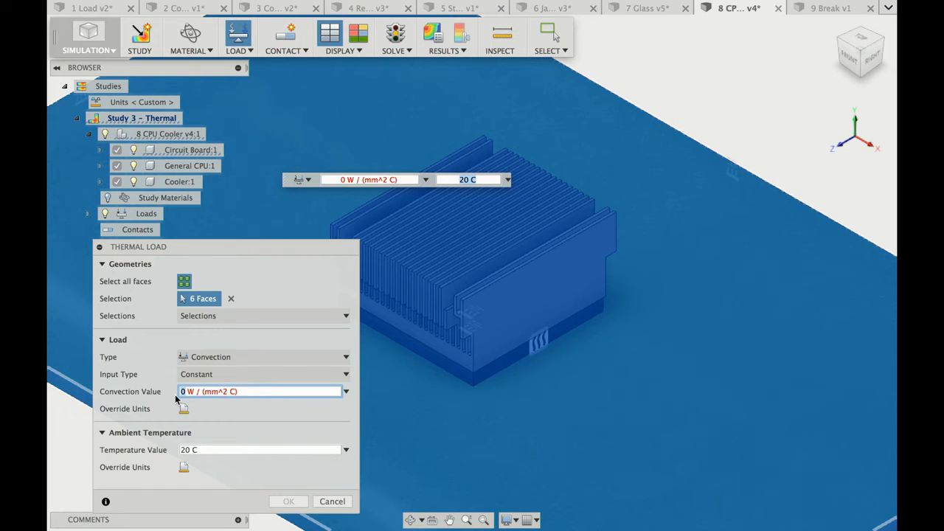
{"action": "type", "text": "30"}
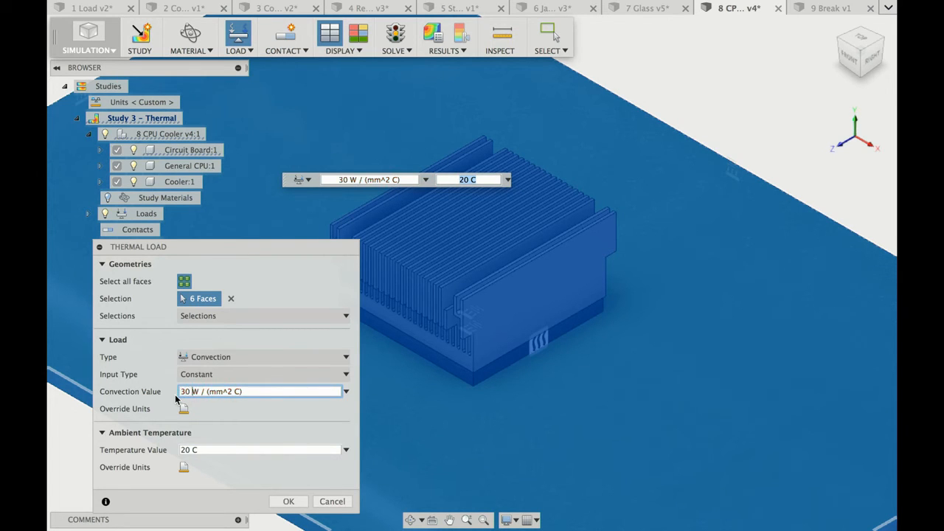
{"action": "key", "text": "Right"}
{"action": "key", "text": "Right"}
{"action": "key", "text": "BackSpace"}
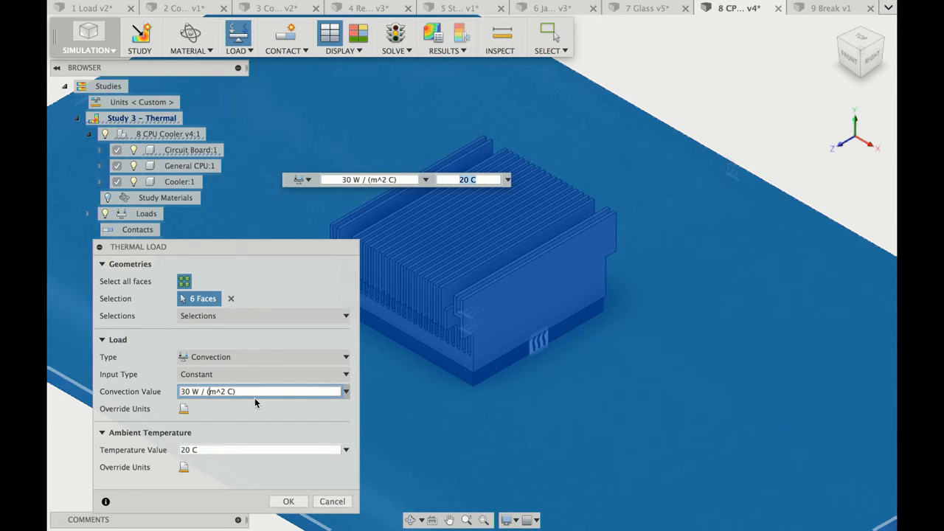
Set the circuit board convection load's ambient temperature to 30 C and apply the load
{"action": "left_click", "coordinate": [189, 451]}
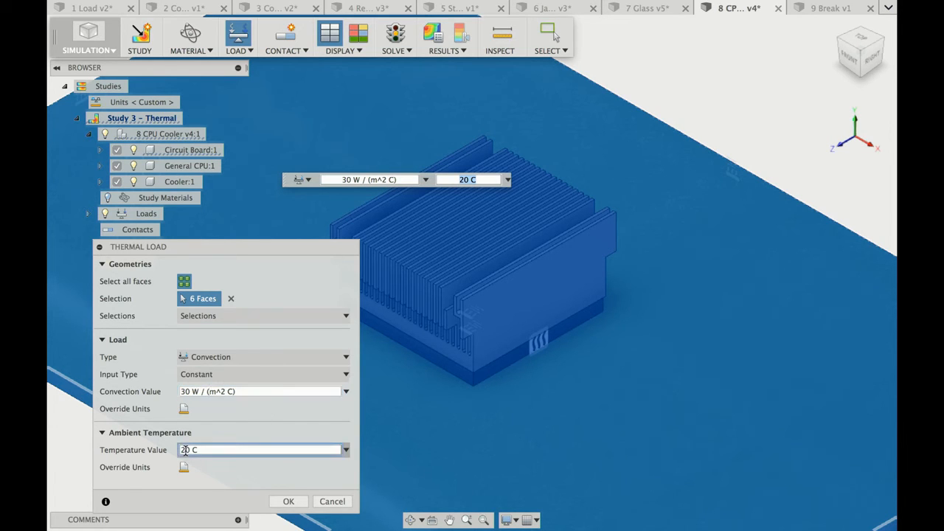
{"action": "key", "text": "BackSpace"}
{"action": "type", "text": "3"}
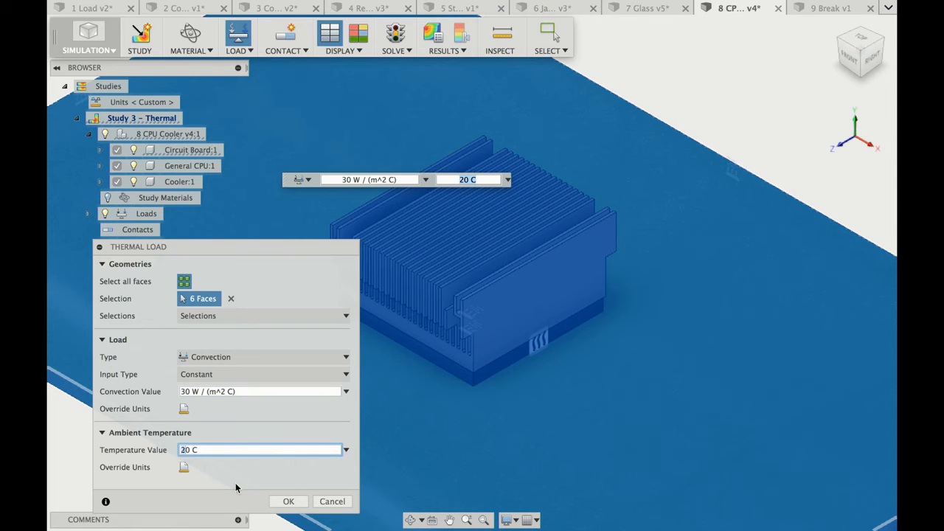
{"action": "left_click", "coordinate": [289, 501]}
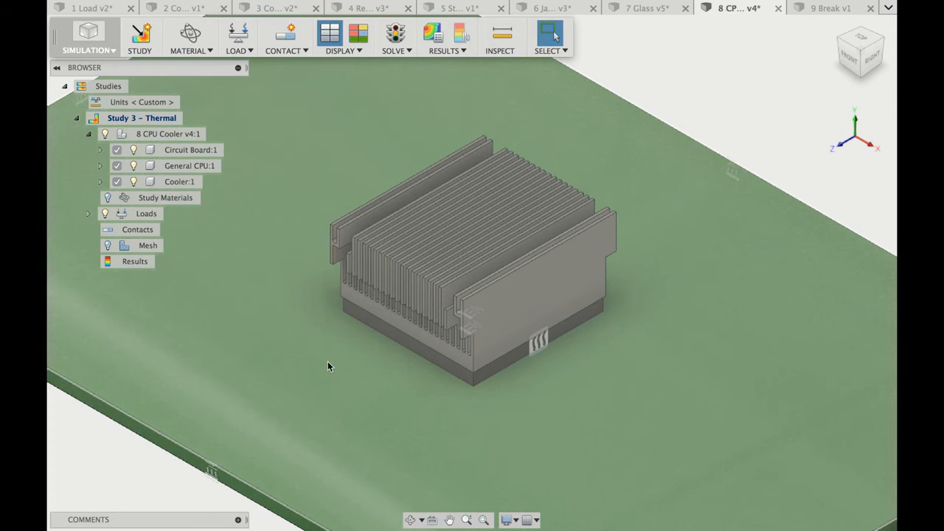
Hide the circuit board and CPU, and start a convection load on all cooler faces except the underside
{"action": "left_click", "coordinate": [134, 149]}
{"action": "left_click", "coordinate": [134, 165]}
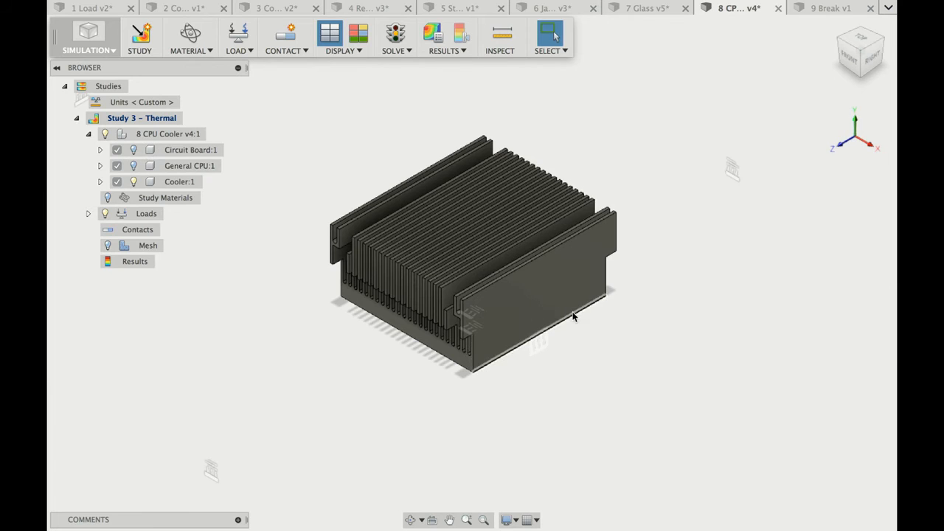
{"action": "left_click", "coordinate": [231, 33]}
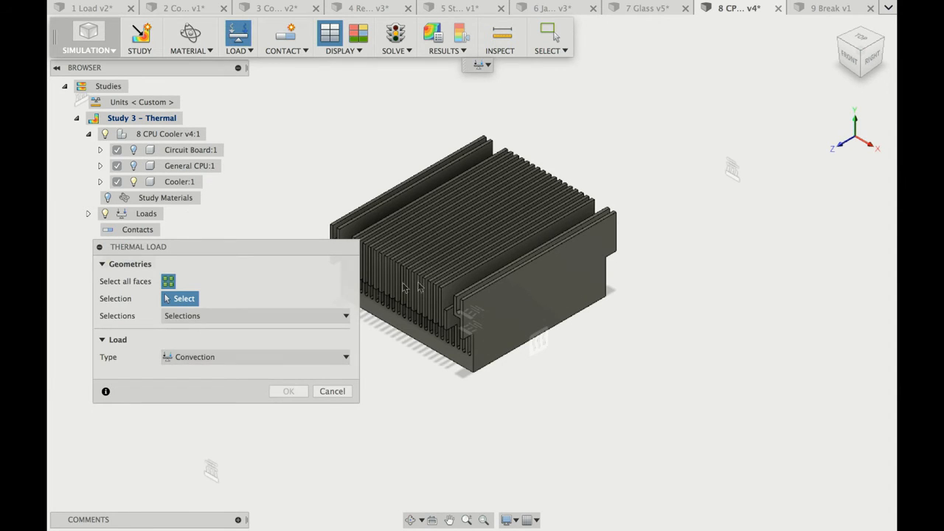
{"action": "left_click", "coordinate": [512, 293]}
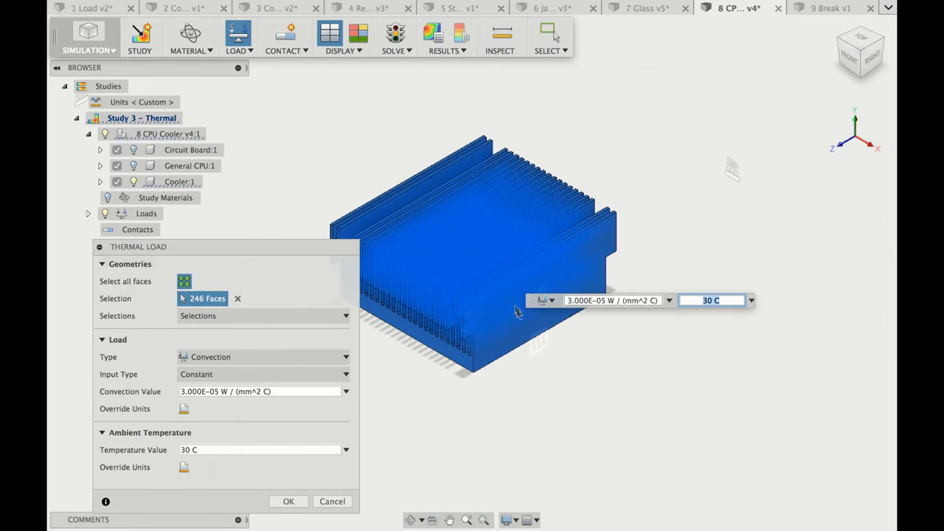
{"action": "scroll", "coordinate": [538, 382], "scroll_direction": "down", "scroll_amount": 10, "text": "shift"}
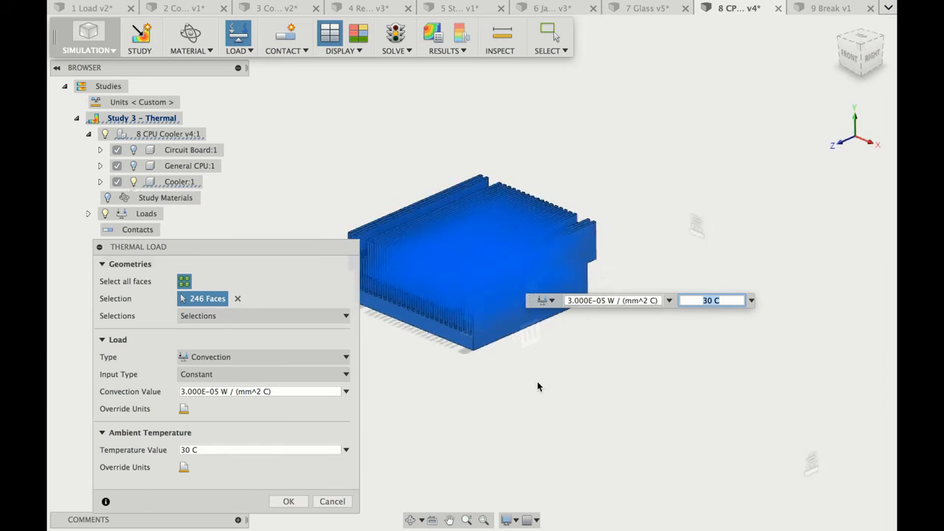
{"action": "scroll", "coordinate": [537, 381], "scroll_direction": "down", "scroll_amount": 8, "text": "shift"}
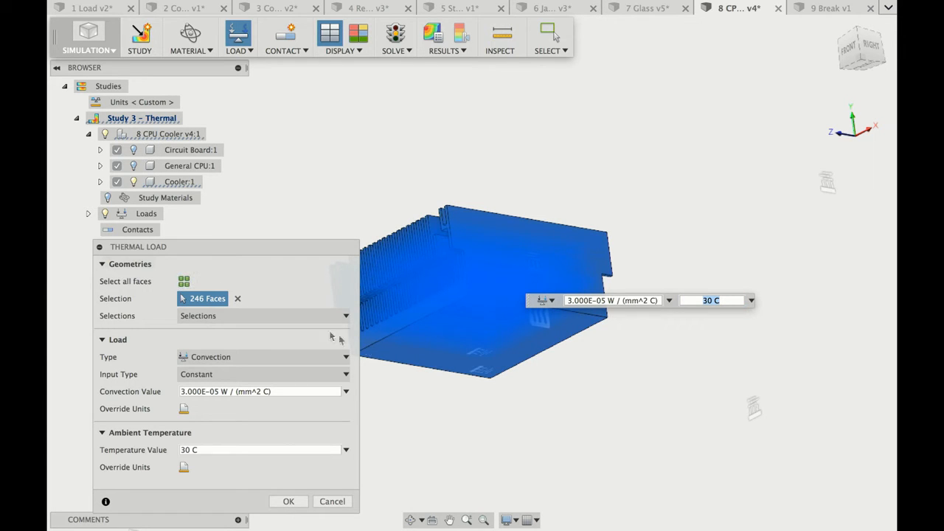
{"action": "left_click", "coordinate": [396, 355]}
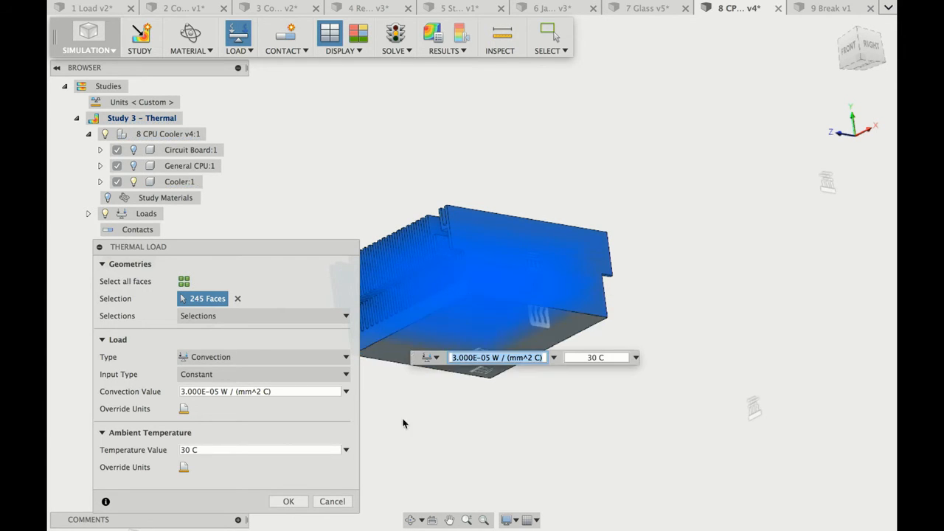
Set the cooler's convection value to 30 W/(m^2 C) and apply the load with the 30 C ambient temperature
{"action": "scroll", "coordinate": [404, 424], "scroll_direction": "up", "scroll_amount": 10, "text": "shift"}
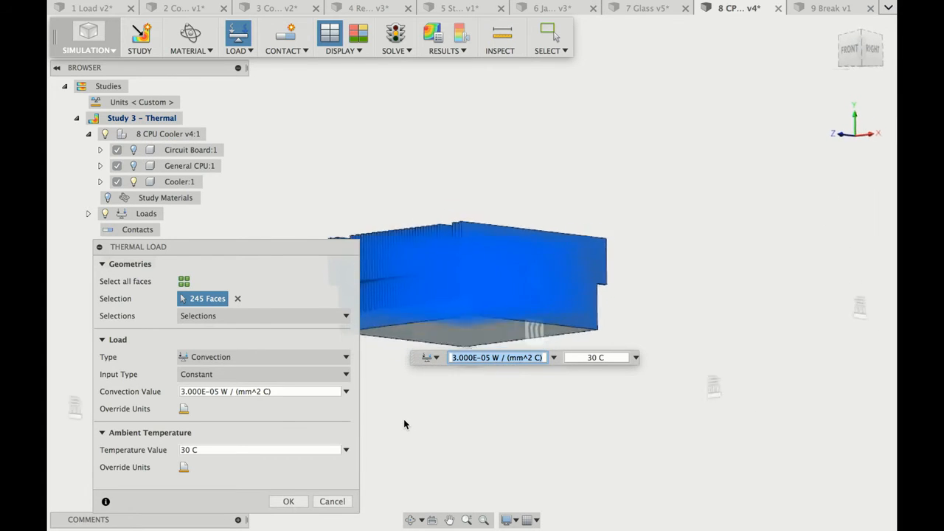
{"action": "left_click", "coordinate": [212, 391]}
{"action": "left_click_drag", "start_coordinate": [211, 391], "coordinate": [150, 395]}
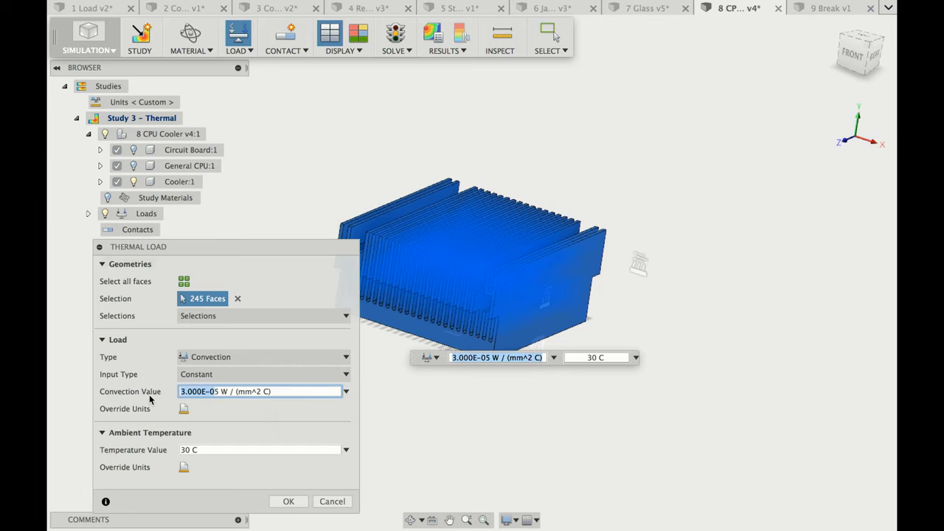
{"action": "type", "text": "30"}
{"action": "key", "text": "Delete"}
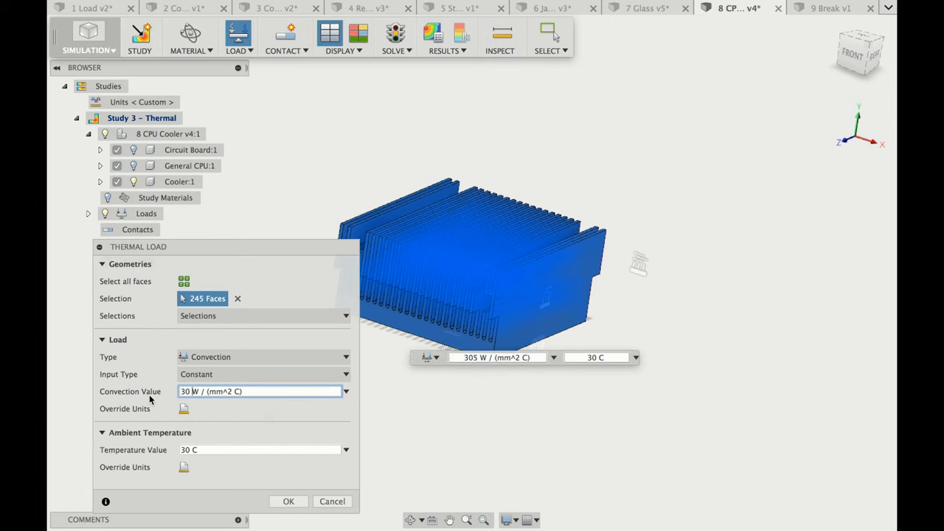
{"action": "key", "text": "Delete"}
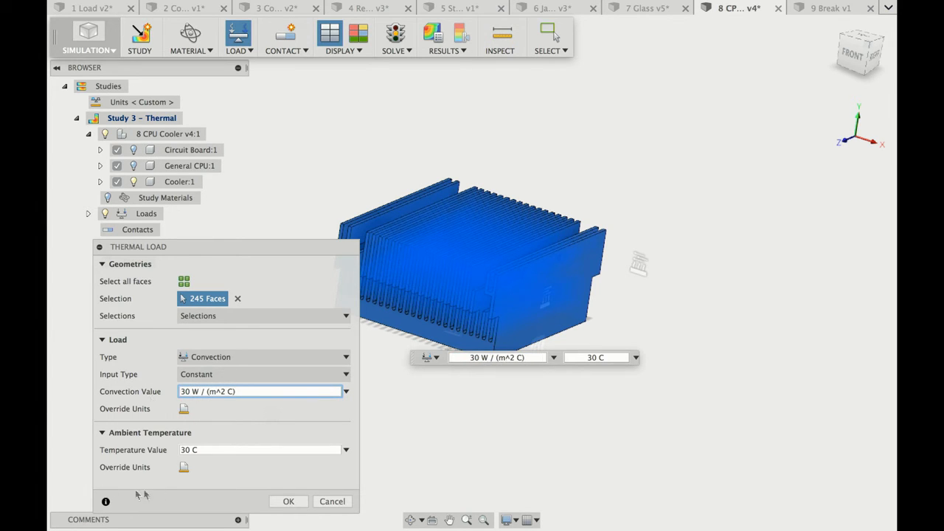
{"action": "left_click", "coordinate": [292, 506]}
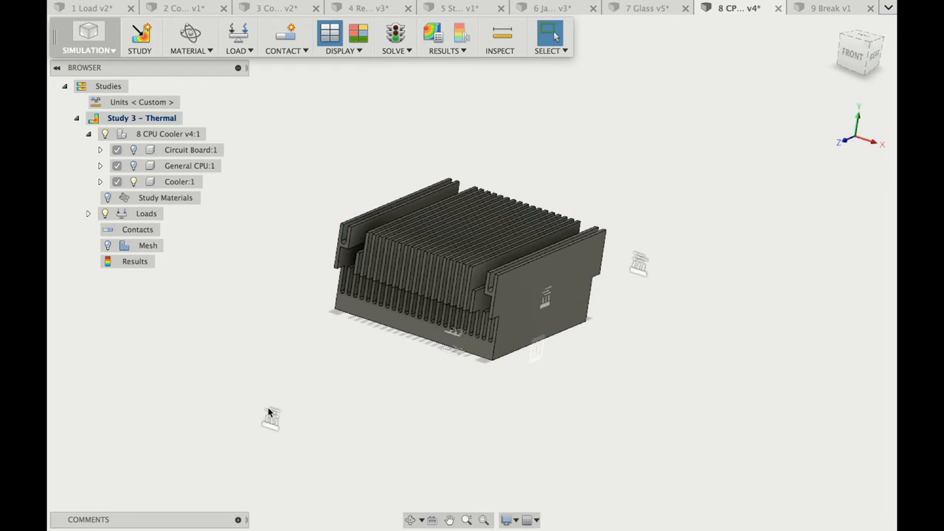
Show the circuit board again and raise the lower threshold of the temperature result to 31.85 C
{"action": "left_click", "coordinate": [134, 150]}
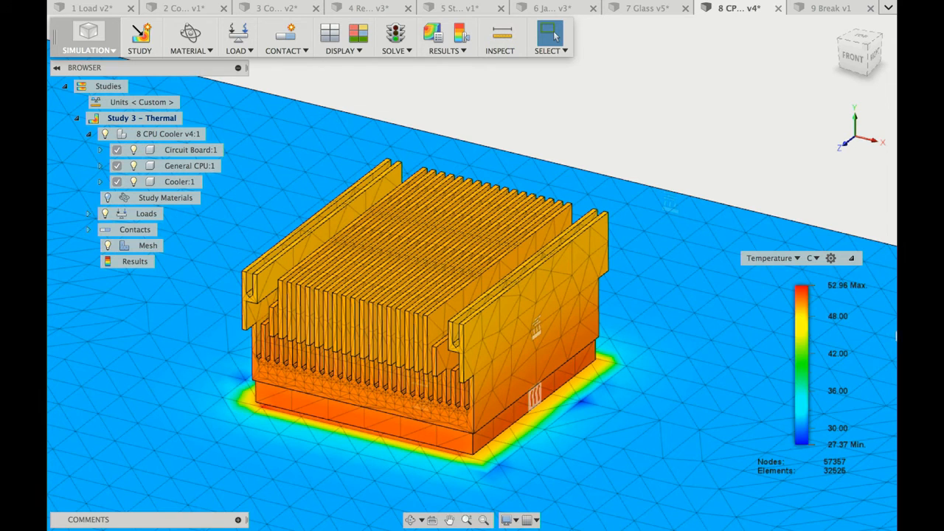
{"action": "left_click_drag", "start_coordinate": [791, 444], "coordinate": [793, 418]}
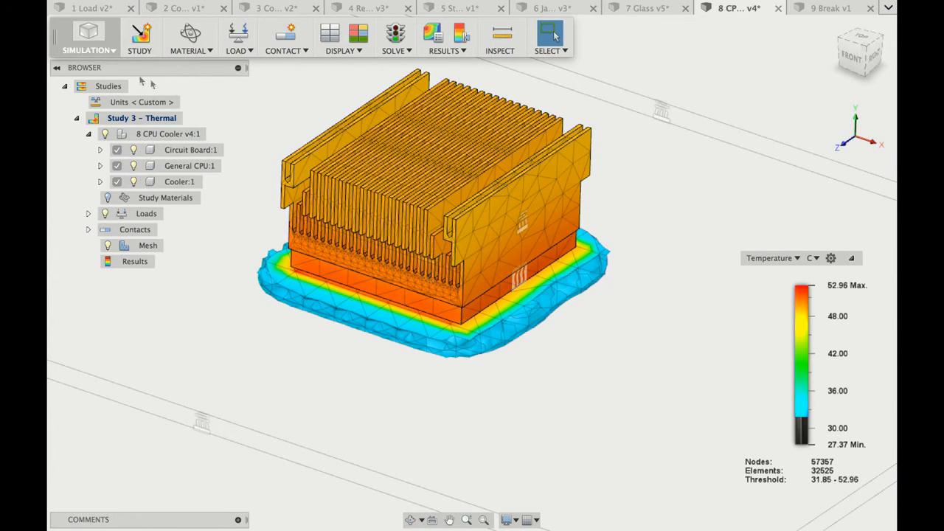
Switch the CPU cooler design from simulation to the Model workspace
{"action": "left_click", "coordinate": [102, 46]}
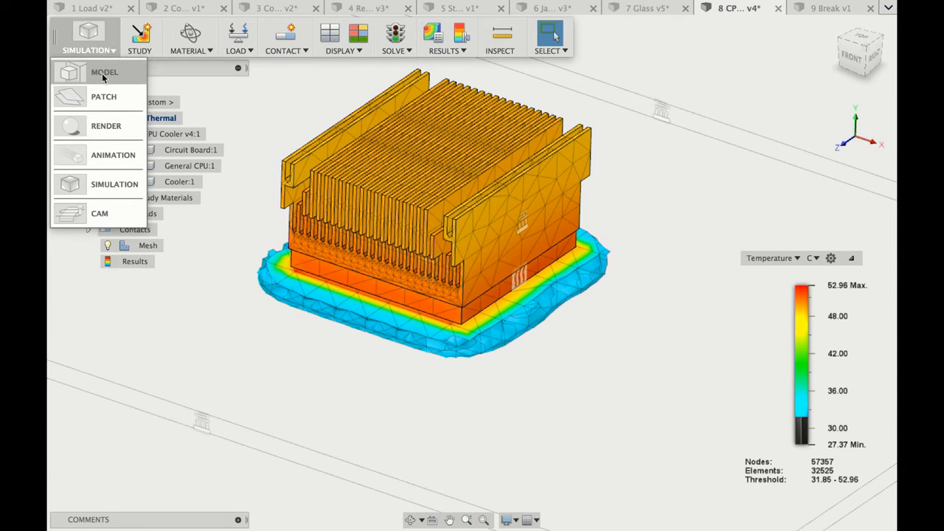
{"action": "left_click", "coordinate": [102, 74]}
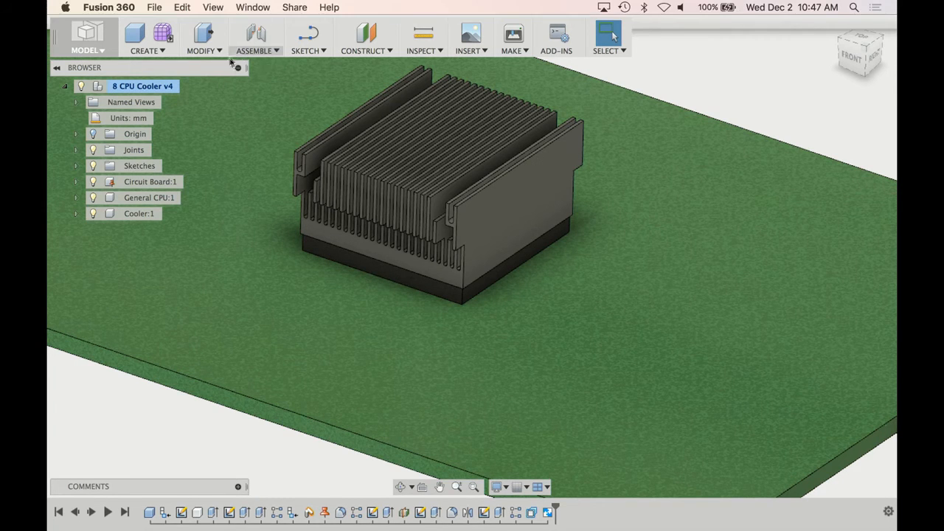
Set the cooler's Height parameter to 15 mm in the design's favorite parameters
{"action": "left_click", "coordinate": [203, 44]}
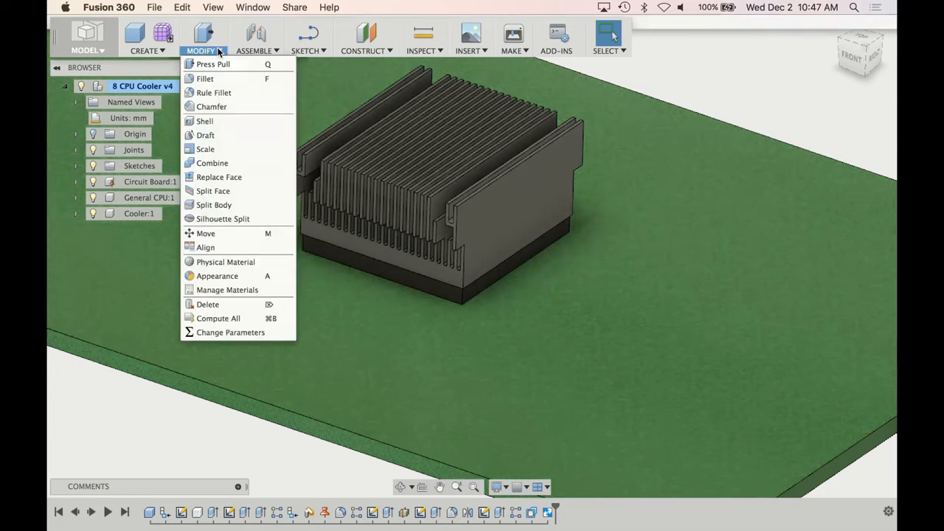
{"action": "left_click", "coordinate": [219, 332]}
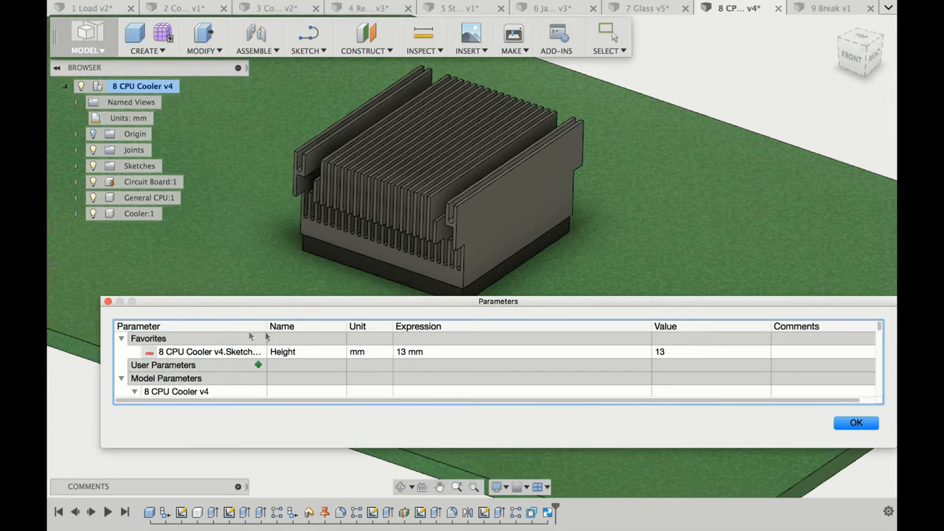
{"action": "left_click", "coordinate": [405, 354]}
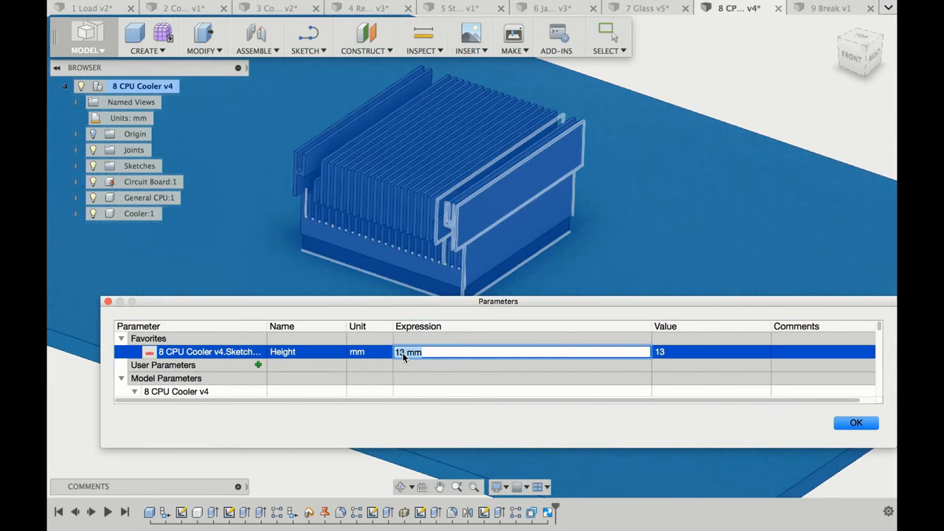
{"action": "type", "text": "15"}
{"action": "key", "text": "Return"}
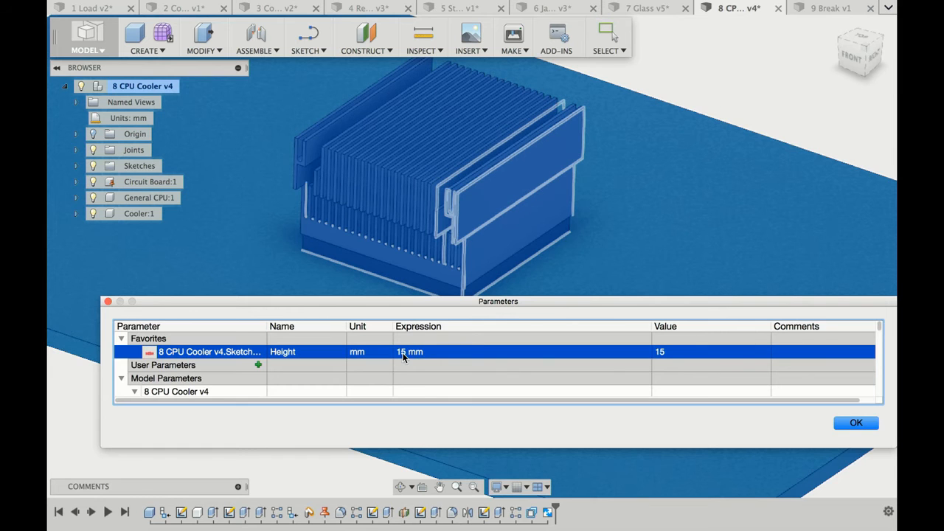
{"action": "left_click", "coordinate": [854, 423]}
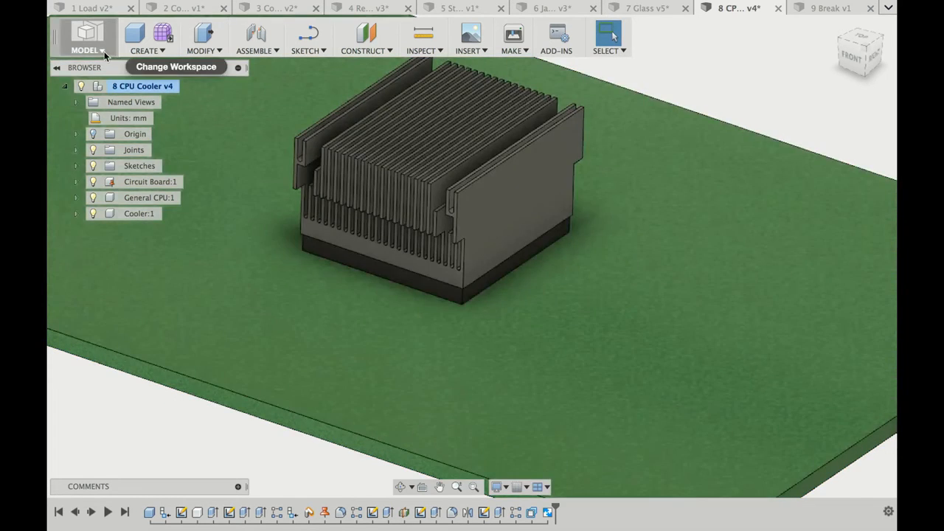
Return the CPU cooler design to the Simulation workspace and solve Study 3 - Thermal again
{"action": "left_click", "coordinate": [89, 45]}
{"action": "left_click", "coordinate": [110, 190]}
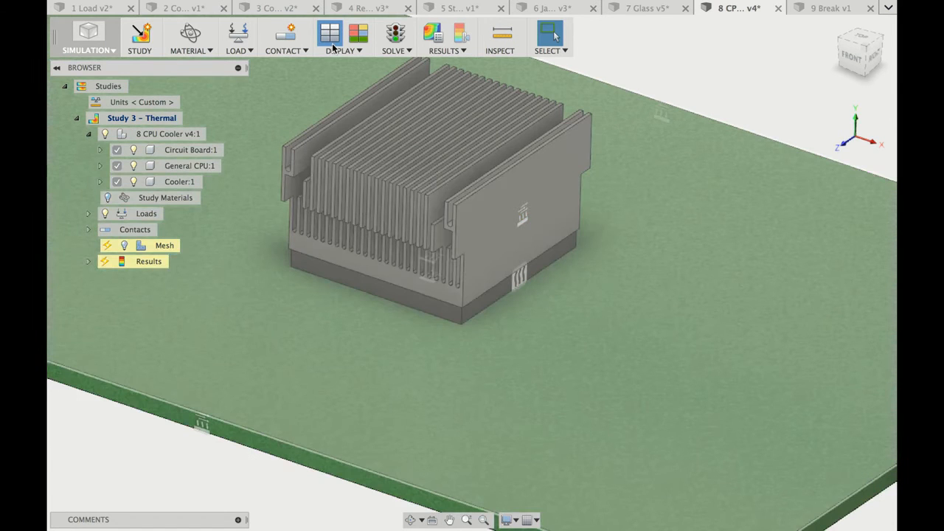
{"action": "left_click", "coordinate": [395, 33]}
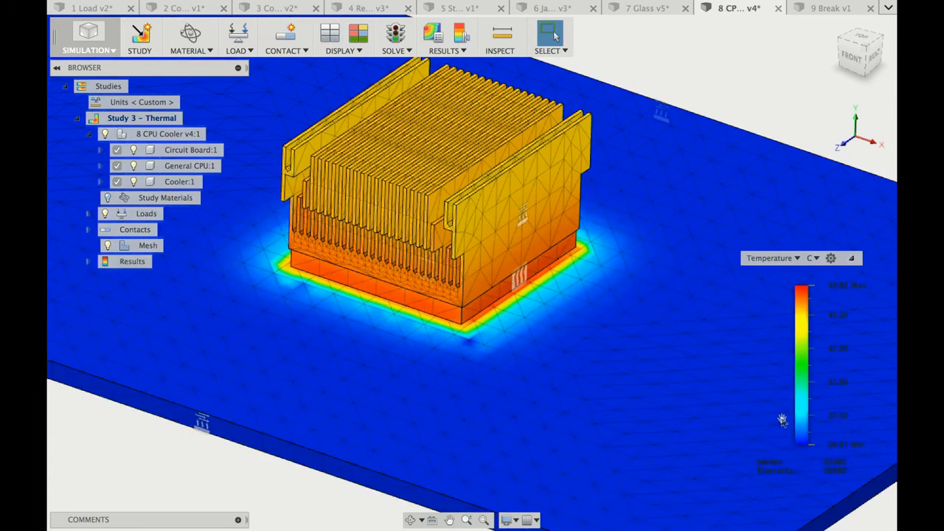
Raise the lower threshold of the temperature result to 47.33 C and examine the hottest regions of the cooler and CPU
{"action": "left_click_drag", "start_coordinate": [788, 445], "coordinate": [793, 433]}
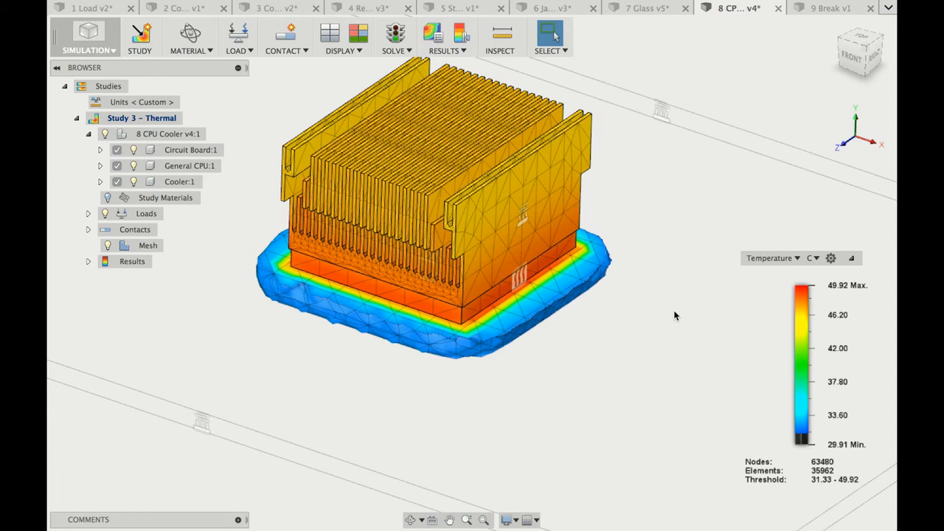
{"action": "scroll", "coordinate": [696, 272], "scroll_direction": "up", "scroll_amount": 3}
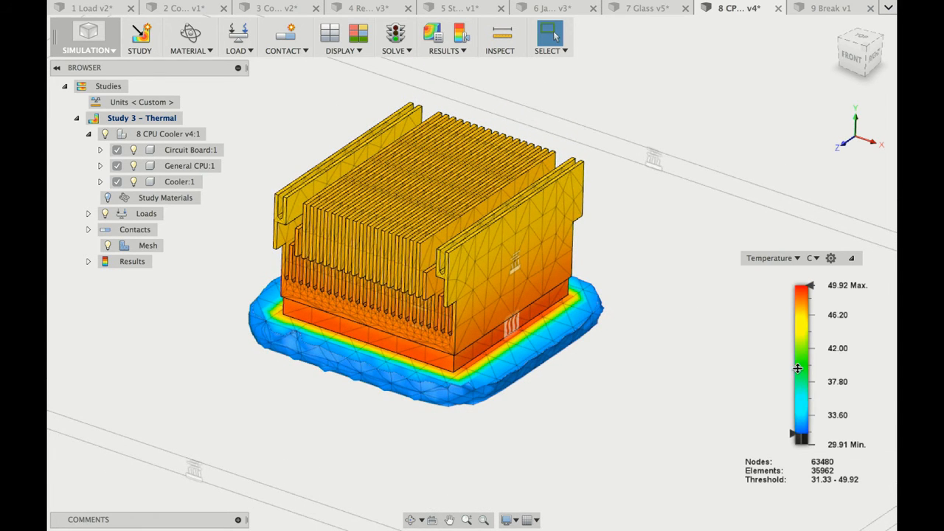
{"action": "left_click_drag", "start_coordinate": [793, 435], "coordinate": [793, 413]}
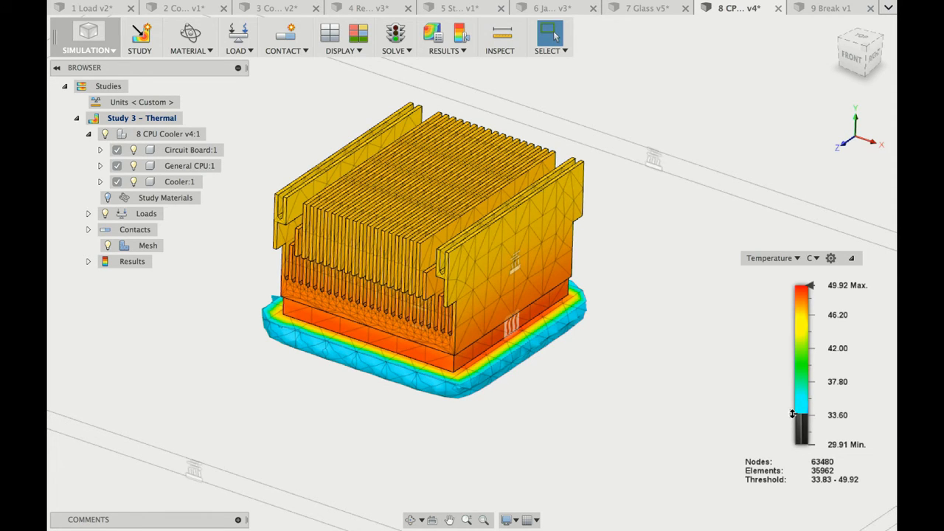
{"action": "left_click_drag", "start_coordinate": [794, 414], "coordinate": [792, 305]}
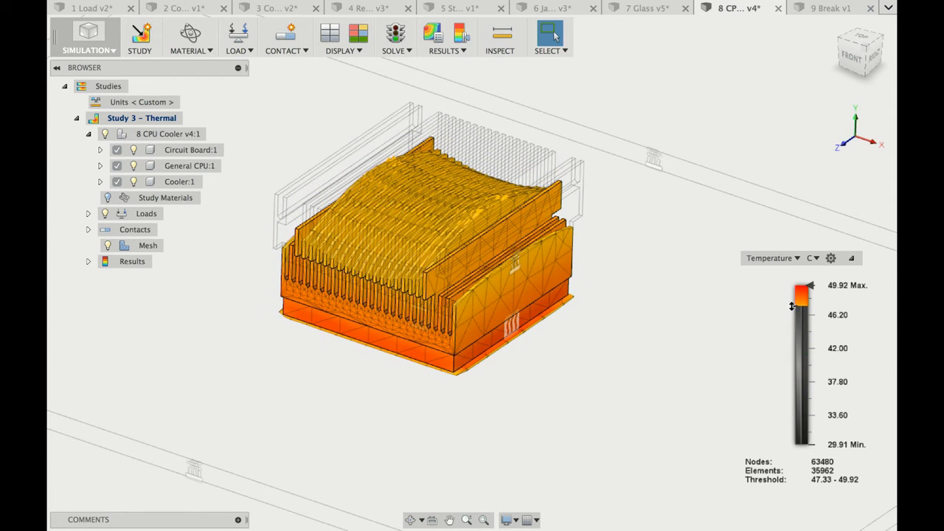
{"action": "scroll", "coordinate": [792, 306], "scroll_direction": "right", "scroll_amount": 5, "text": "shift"}
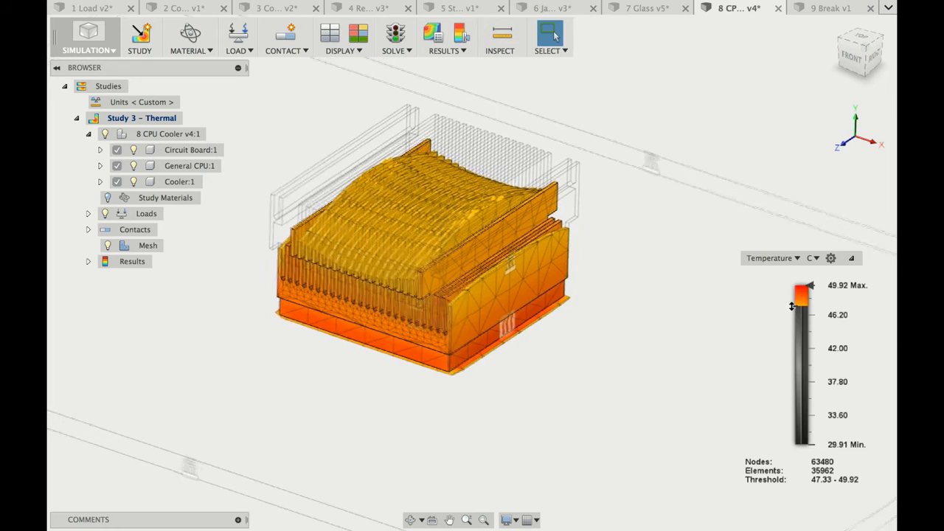
{"action": "scroll", "coordinate": [793, 306], "scroll_direction": "down", "scroll_amount": 1, "text": "shift"}
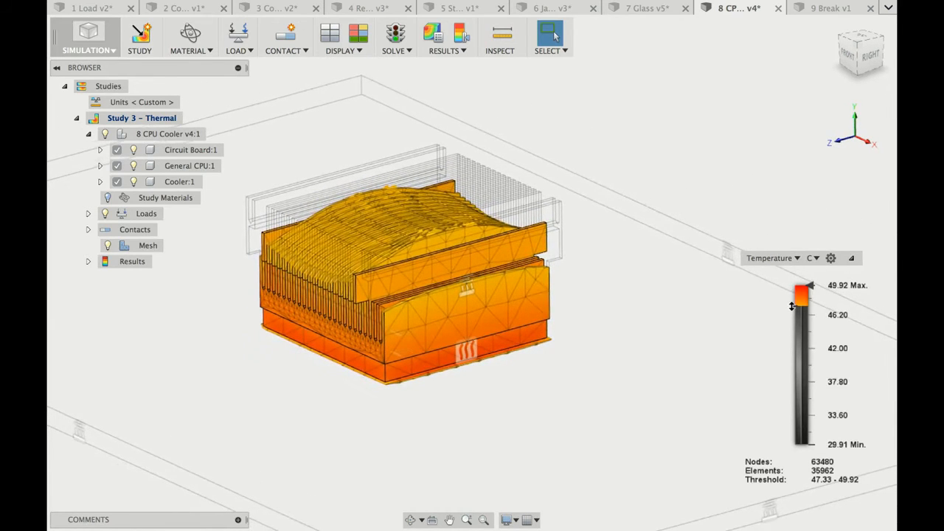
{"action": "scroll", "coordinate": [792, 306], "scroll_direction": "down", "scroll_amount": 1, "text": "shift"}
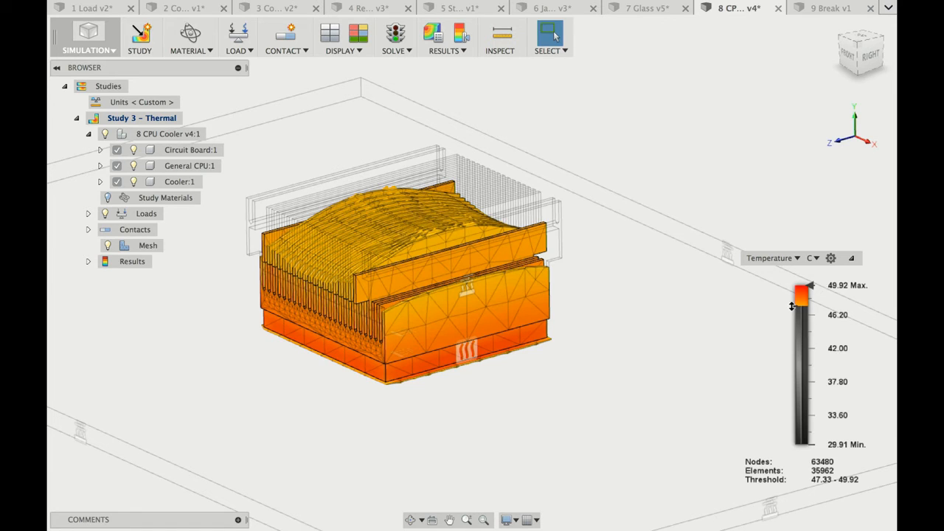
{"action": "key", "text": "super+Tab"}
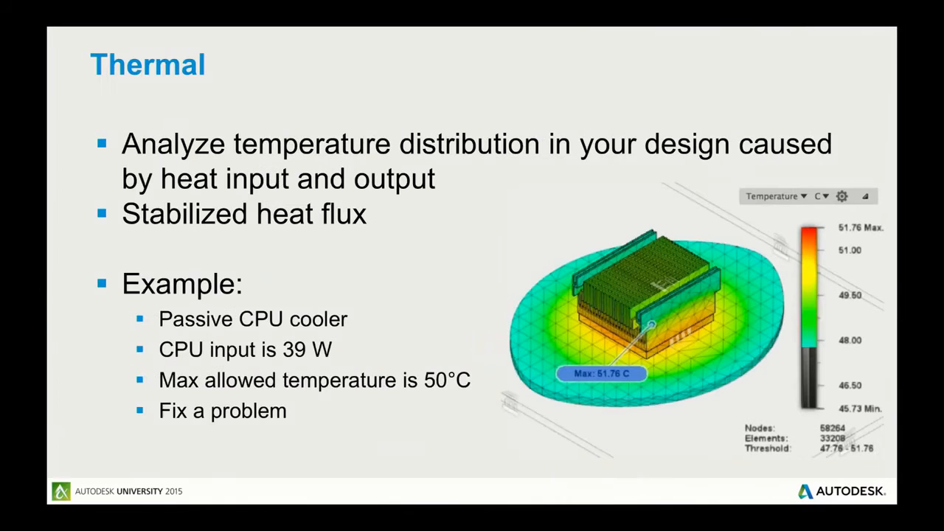
{"action": "key", "text": "Right"}
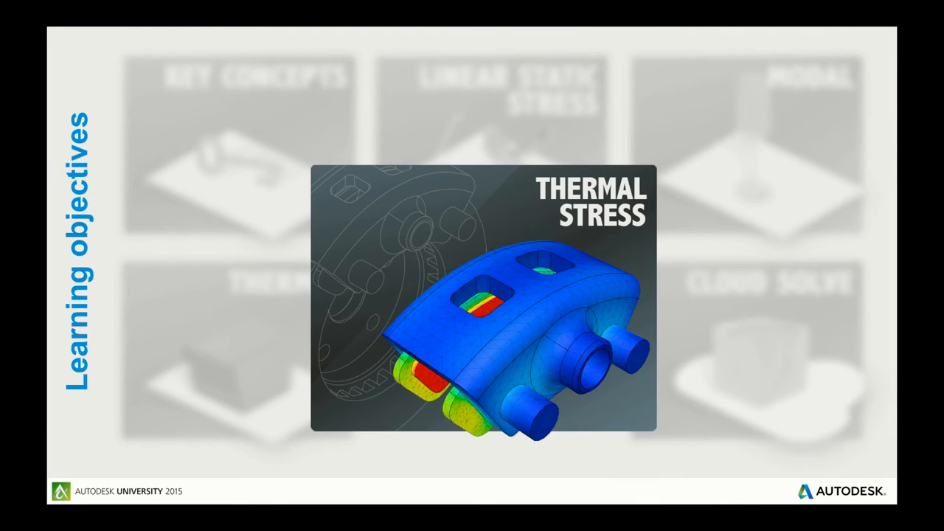
{"action": "key", "text": "Right"}
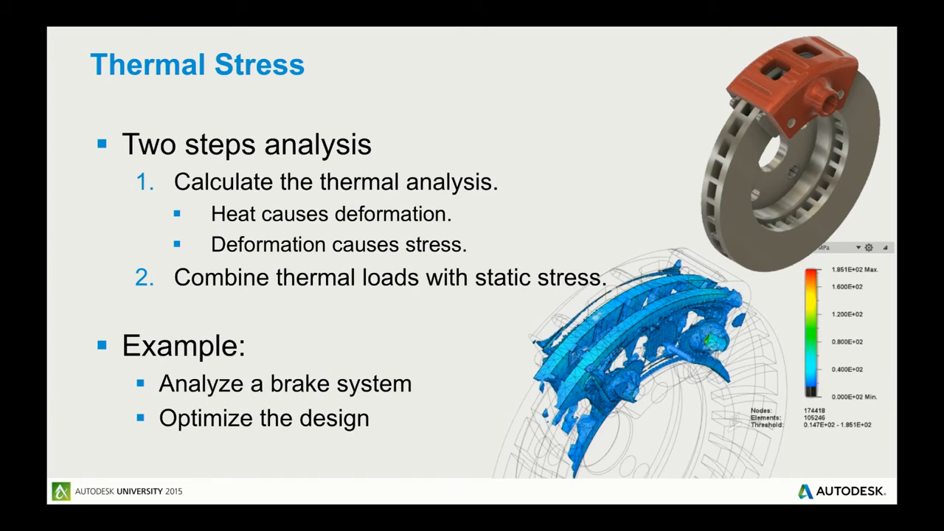
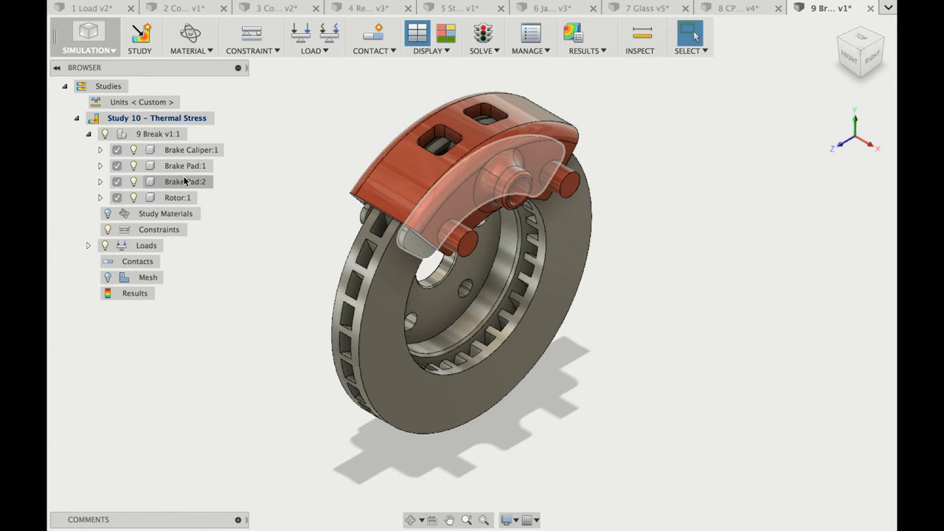
Suppress the rotor in the thermal stress study and hide the brake caliper, leaving only the two brake pads shown
{"action": "left_click", "coordinate": [117, 199]}
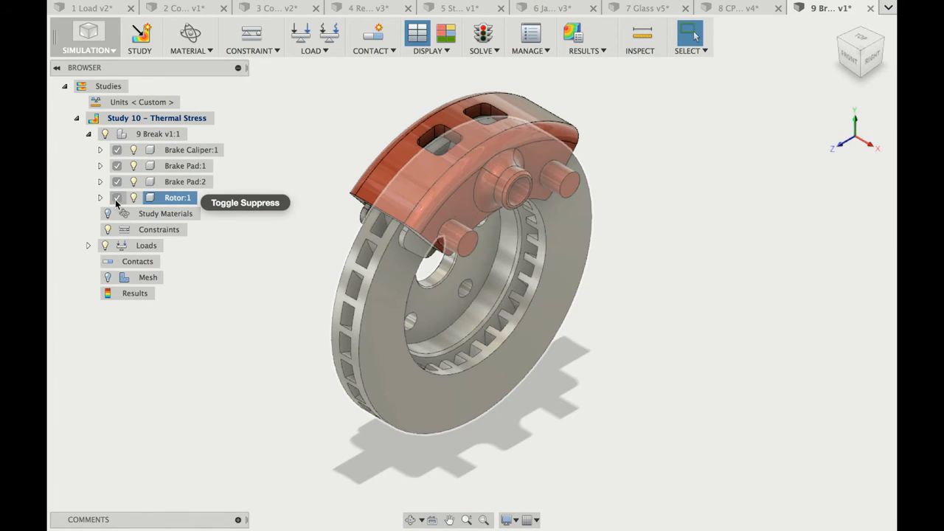
{"action": "left_click", "coordinate": [117, 199]}
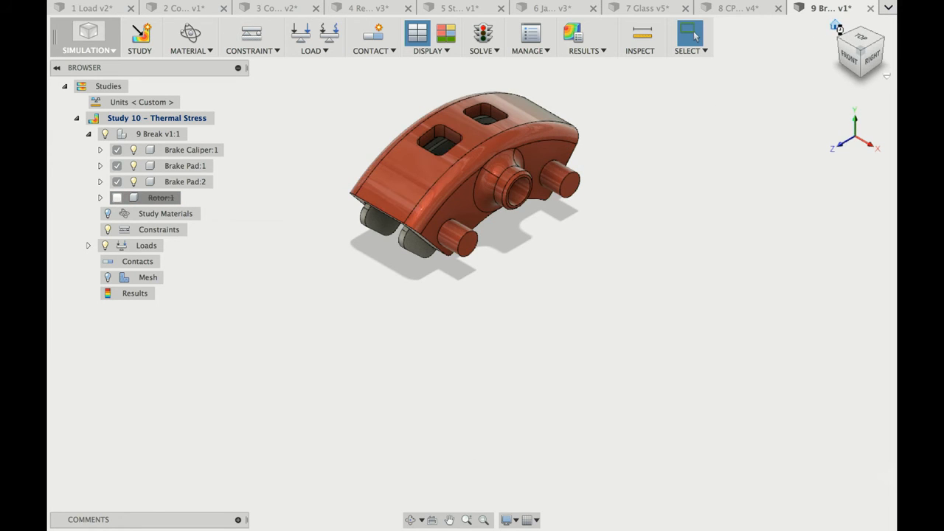
{"action": "left_click", "coordinate": [837, 27]}
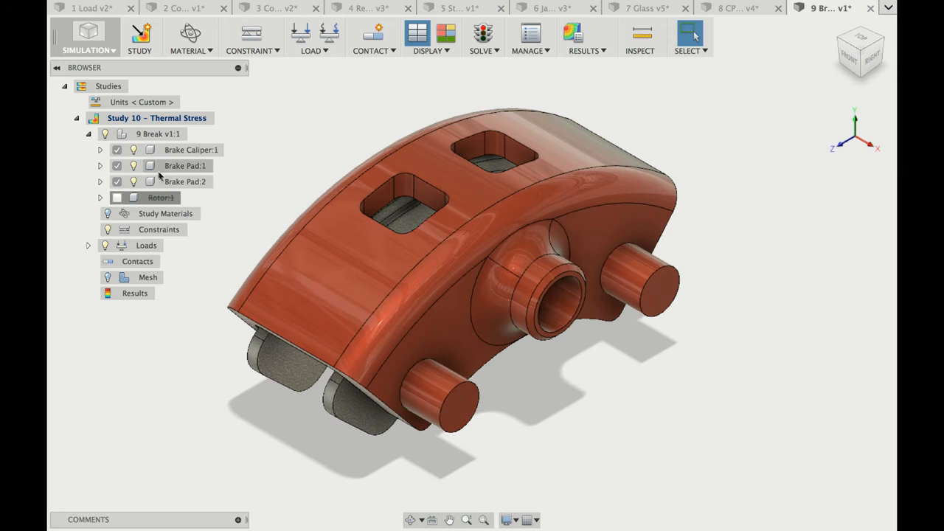
{"action": "left_click", "coordinate": [134, 151]}
{"action": "left_click", "coordinate": [134, 151]}
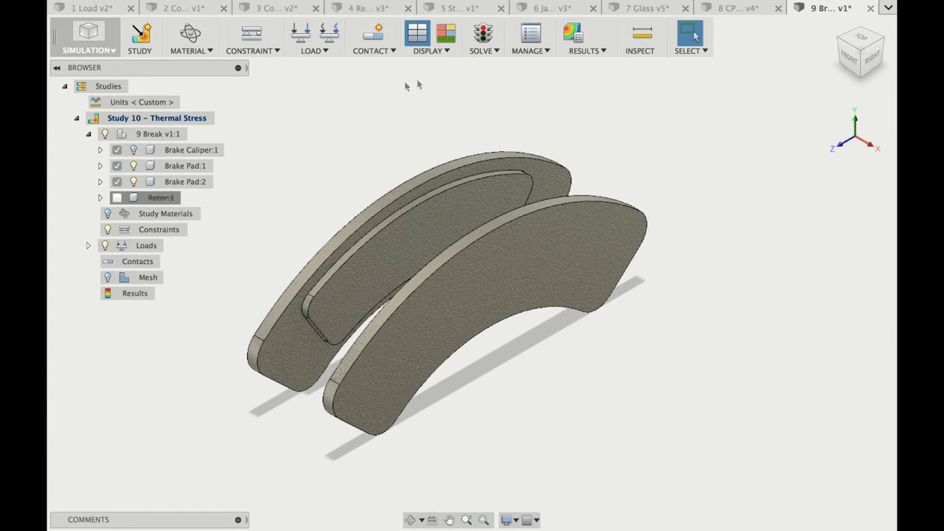
Start a structural force load on the inner friction face of Brake Pad:1 with the direction type Vectors (x, y, z)
{"action": "left_click", "coordinate": [301, 34]}
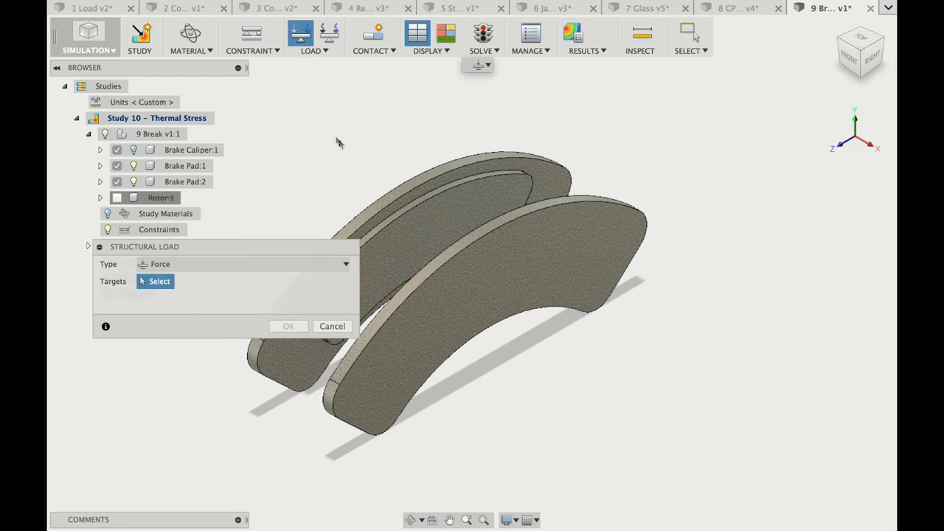
{"action": "left_click", "coordinate": [408, 246]}
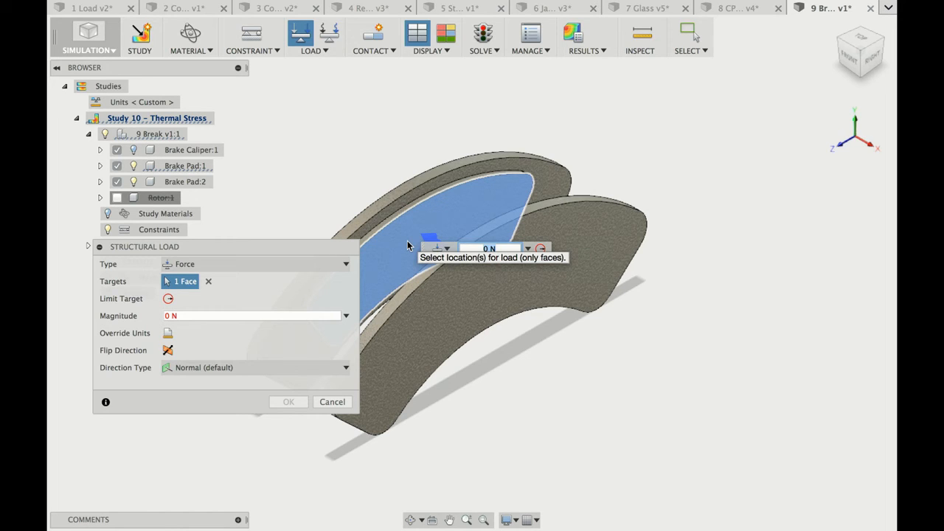
{"action": "left_click", "coordinate": [246, 374]}
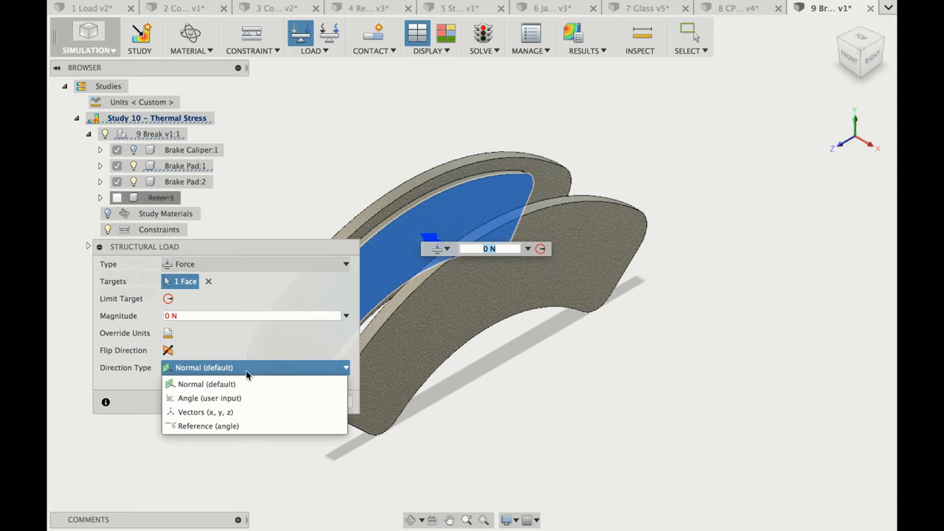
{"action": "left_click", "coordinate": [240, 413]}
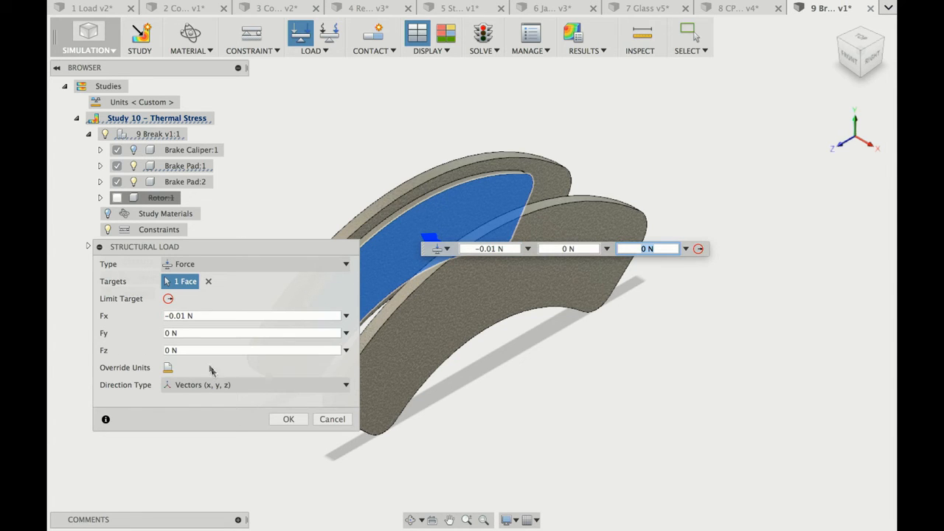
Set the force components to Fx -5000 N and Fz 3000 N and apply the load to Brake Pad:1
{"action": "left_click_drag", "start_coordinate": [167, 318], "coordinate": [184, 316]}
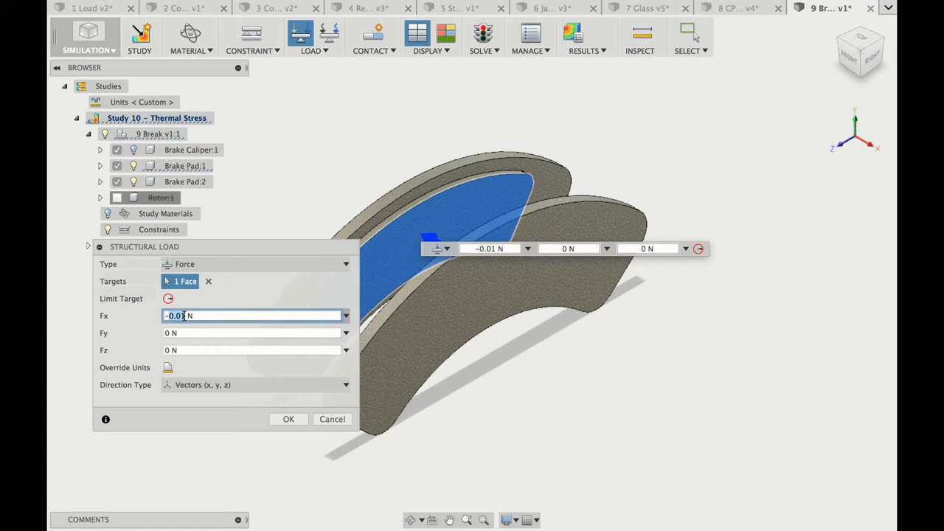
{"action": "type", "text": "-5000"}
{"action": "left_click", "coordinate": [170, 349]}
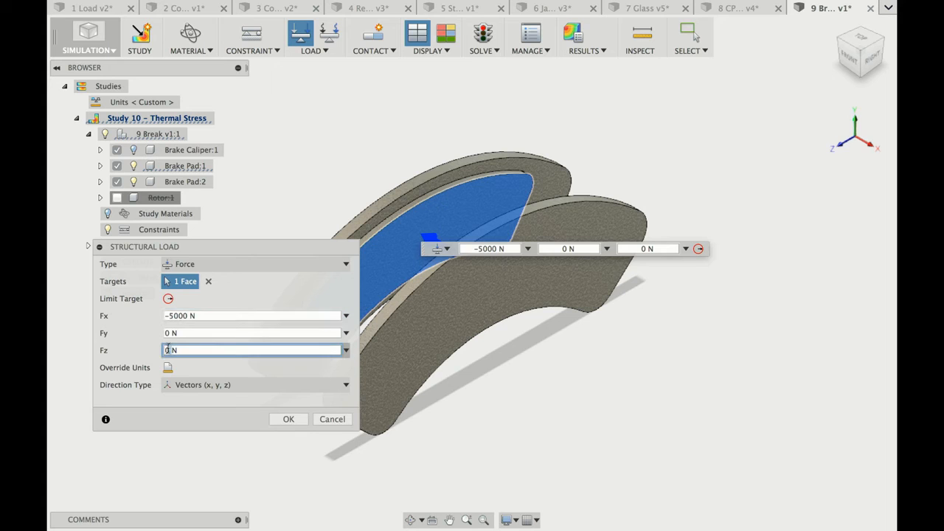
{"action": "key", "text": "Delete"}
{"action": "key", "text": "Delete"}
{"action": "type", "text": "3000"}
{"action": "left_click", "coordinate": [288, 419]}
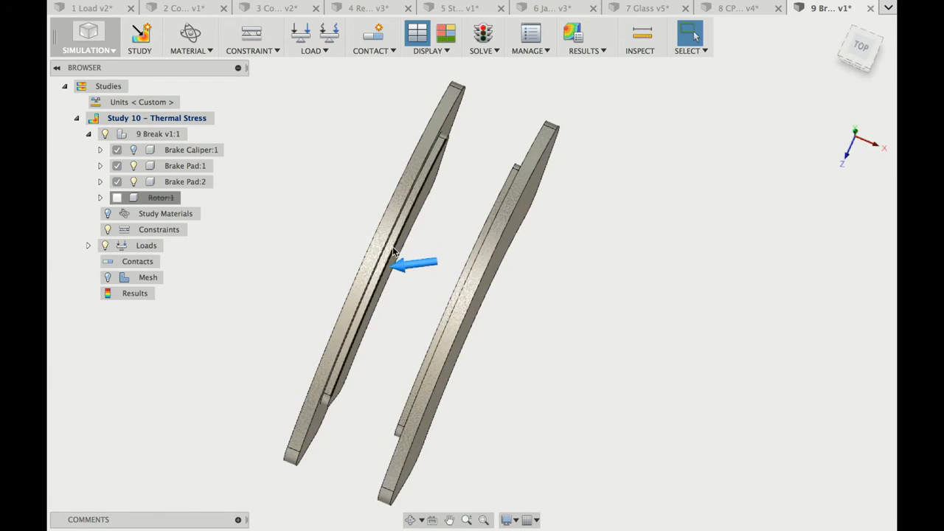
Start a structural force load on the inner friction face of Brake Pad:2 with the direction type Vectors (x, y, z)
{"action": "scroll", "coordinate": [417, 271], "scroll_direction": "down", "scroll_amount": 5, "text": "shift"}
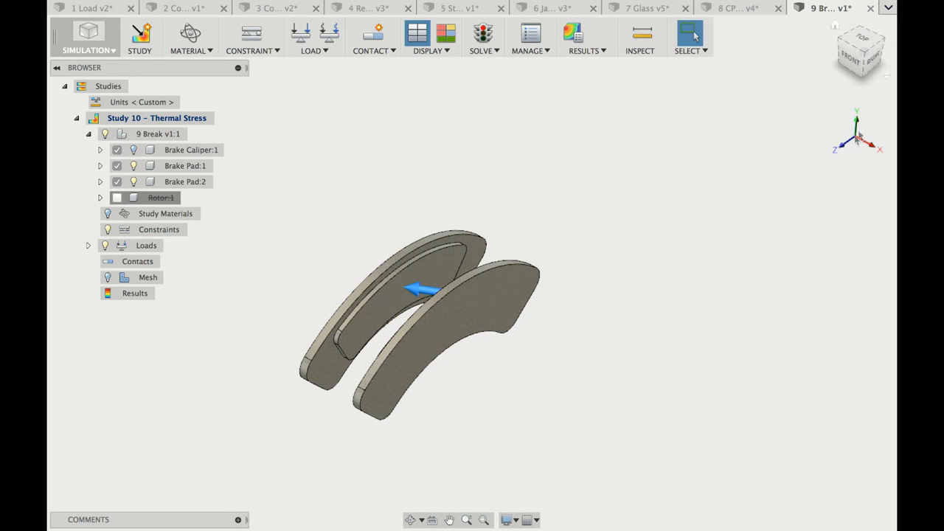
{"action": "scroll", "coordinate": [644, 252], "scroll_direction": "up", "scroll_amount": 5, "text": "shift"}
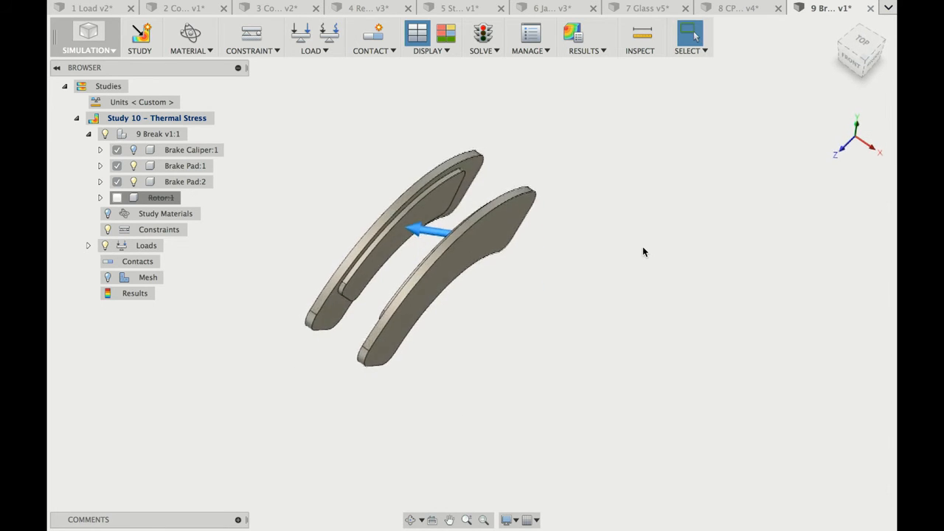
{"action": "scroll", "coordinate": [643, 252], "scroll_direction": "left", "scroll_amount": 8, "text": "shift"}
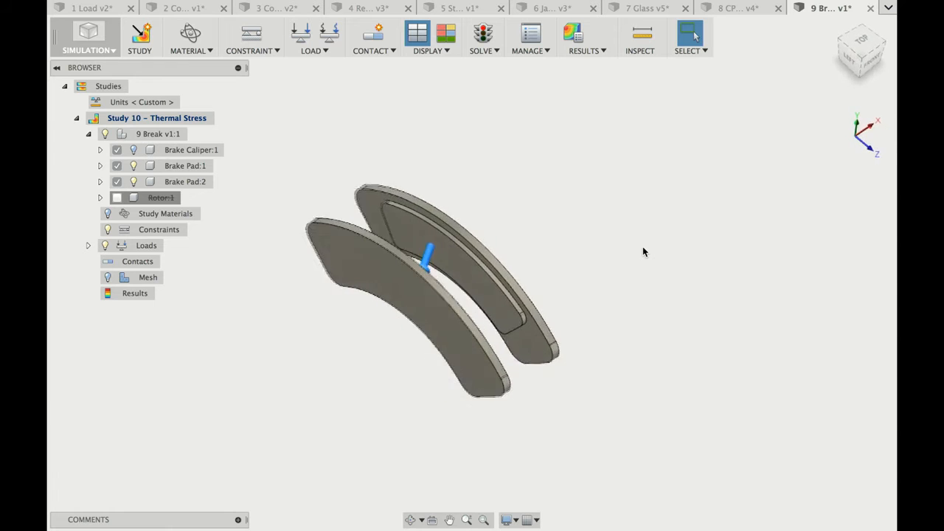
{"action": "scroll", "coordinate": [644, 252], "scroll_direction": "left", "scroll_amount": 3, "text": "shift"}
{"action": "scroll", "coordinate": [644, 252], "scroll_direction": "up", "scroll_amount": 5}
{"action": "scroll", "coordinate": [643, 252], "scroll_direction": "right", "scroll_amount": 4, "text": "shift"}
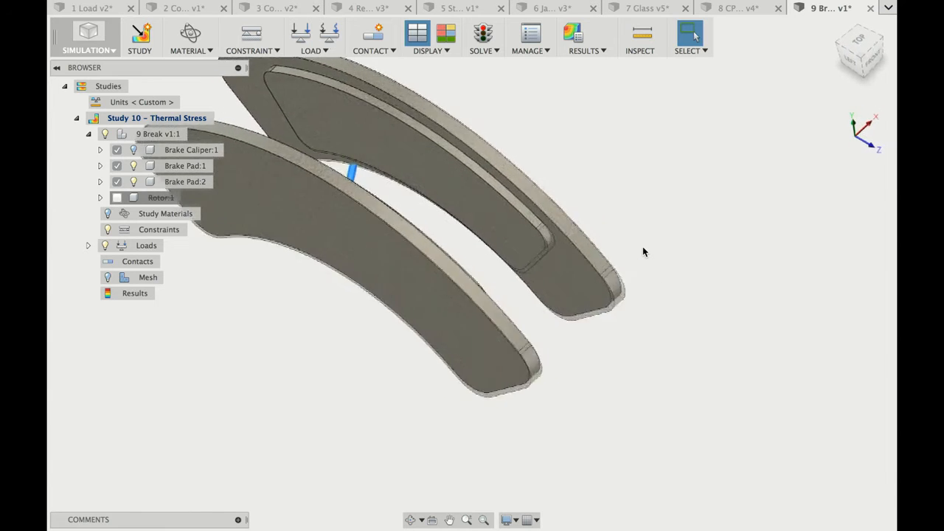
{"action": "scroll", "coordinate": [643, 251], "scroll_direction": "up", "scroll_amount": 3}
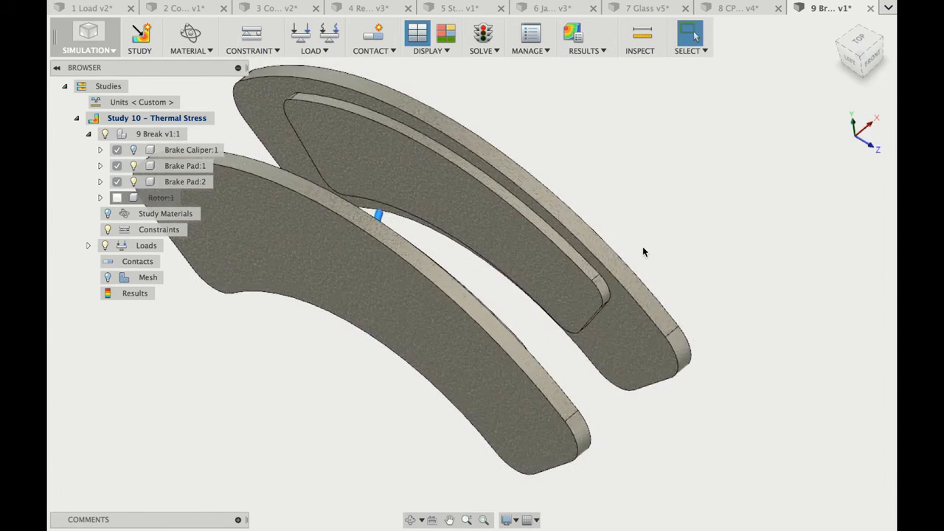
{"action": "left_click", "coordinate": [293, 33]}
{"action": "left_click", "coordinate": [422, 185]}
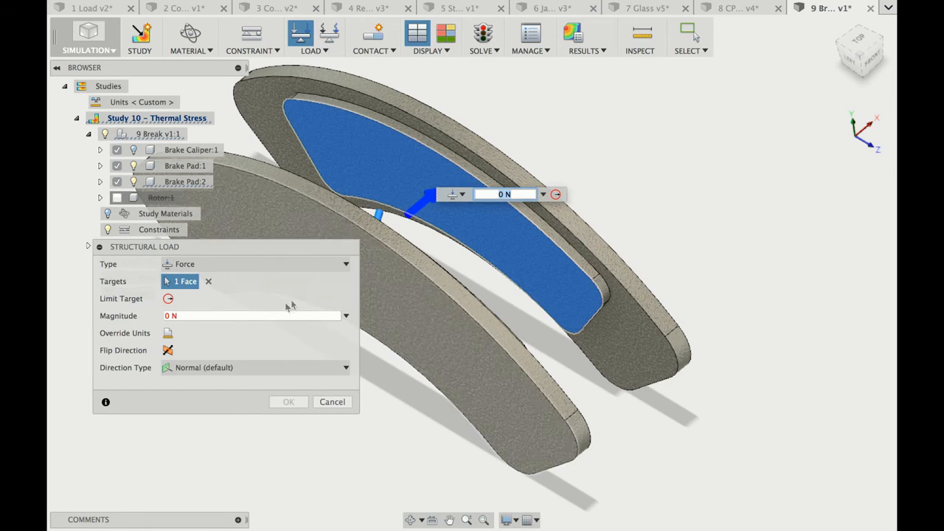
{"action": "left_click", "coordinate": [219, 368]}
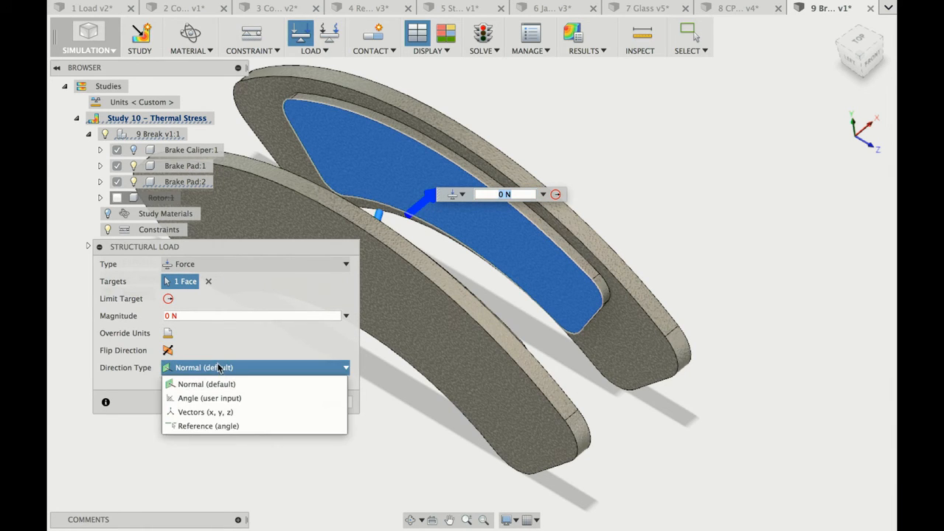
{"action": "left_click", "coordinate": [220, 412]}
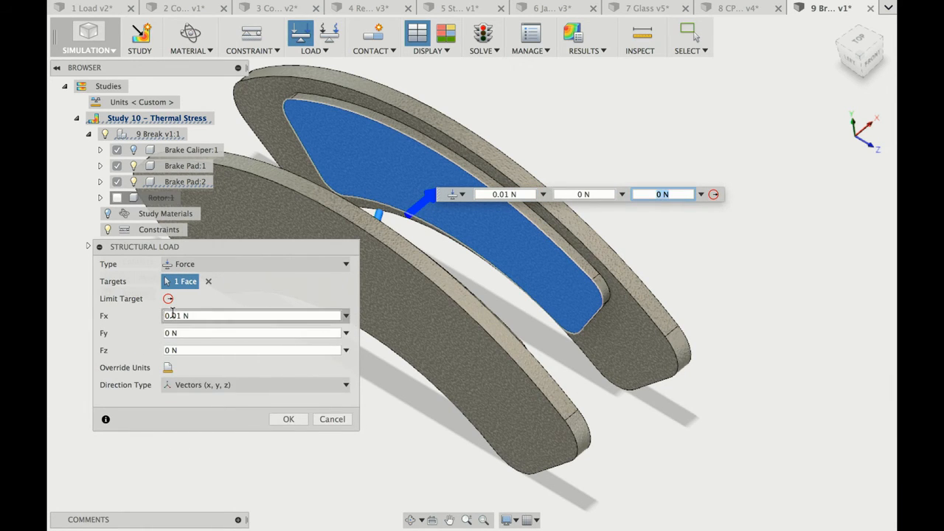
Set the force components to Fx 5000 N and Fz 3000 N and apply the load to Brake Pad:2
{"action": "double_click", "coordinate": [172, 314]}
{"action": "type", "text": "5"}
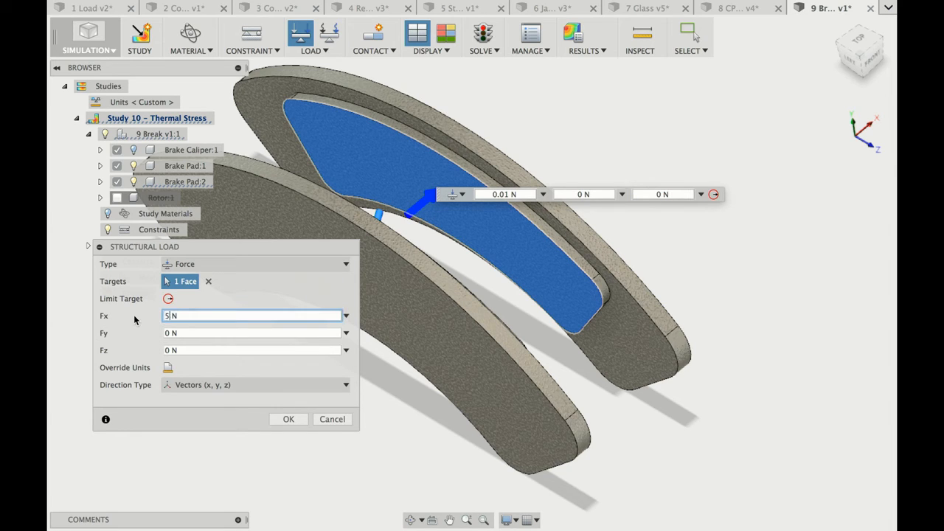
{"action": "type", "text": "000"}
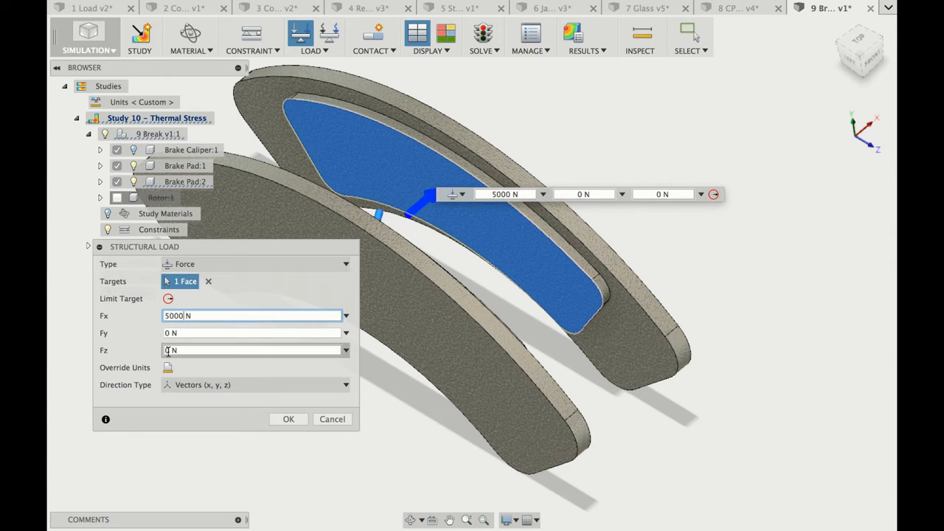
{"action": "double_click", "coordinate": [168, 350]}
{"action": "type", "text": "300"}
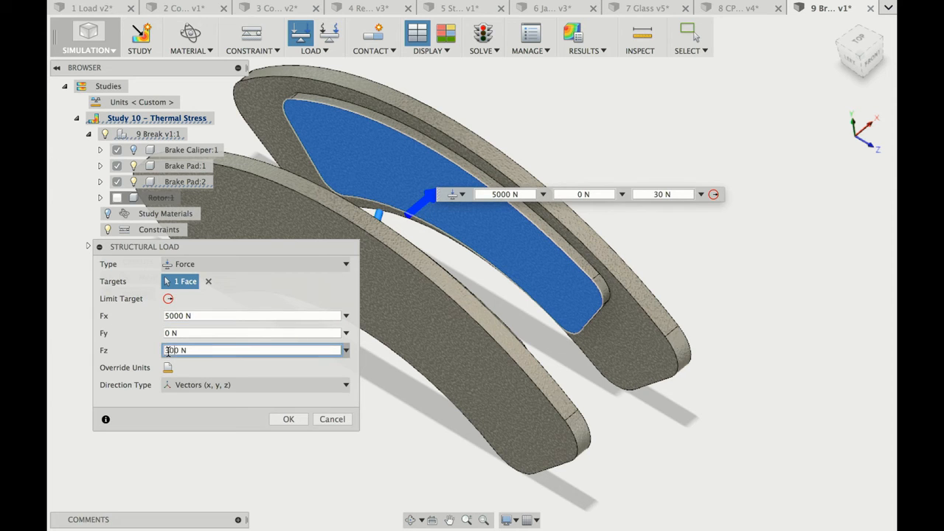
{"action": "type", "text": "0"}
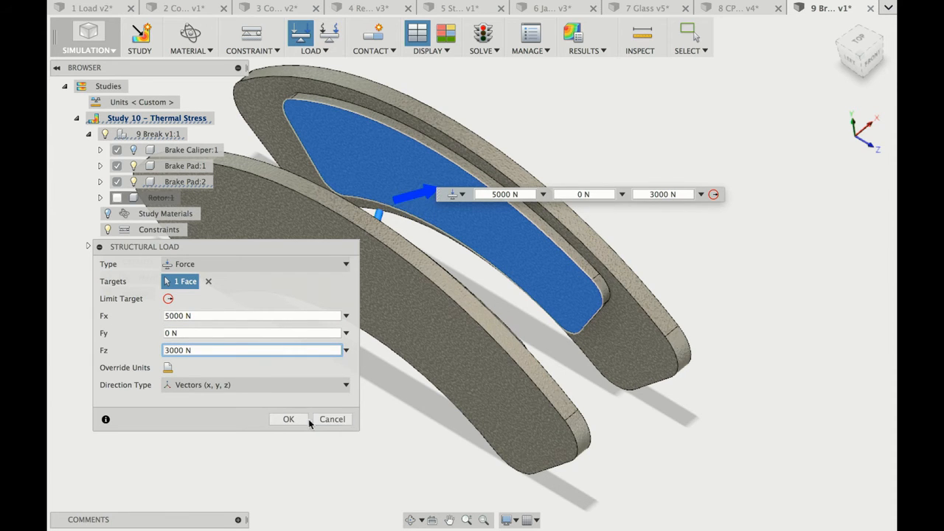
{"action": "left_click", "coordinate": [297, 419]}
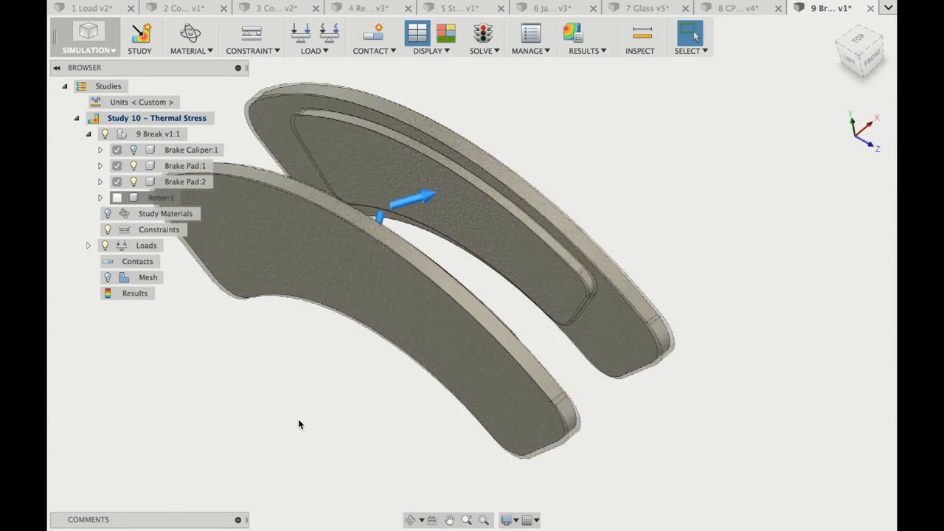
Start an Applied Temperature thermal load on the inner friction faces of both brake pads
{"action": "scroll", "coordinate": [298, 420], "scroll_direction": "right", "scroll_amount": 10, "text": "shift"}
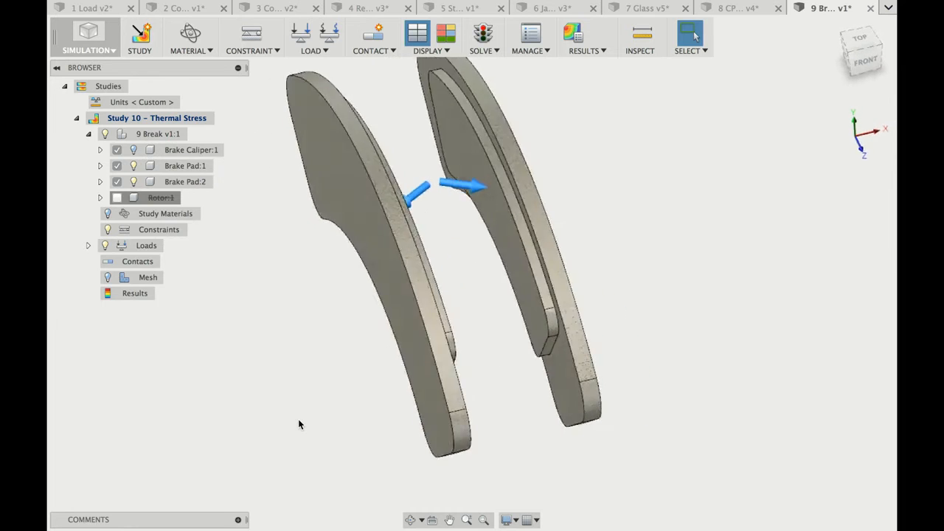
{"action": "scroll", "coordinate": [298, 420], "scroll_direction": "right", "scroll_amount": 10, "text": "shift"}
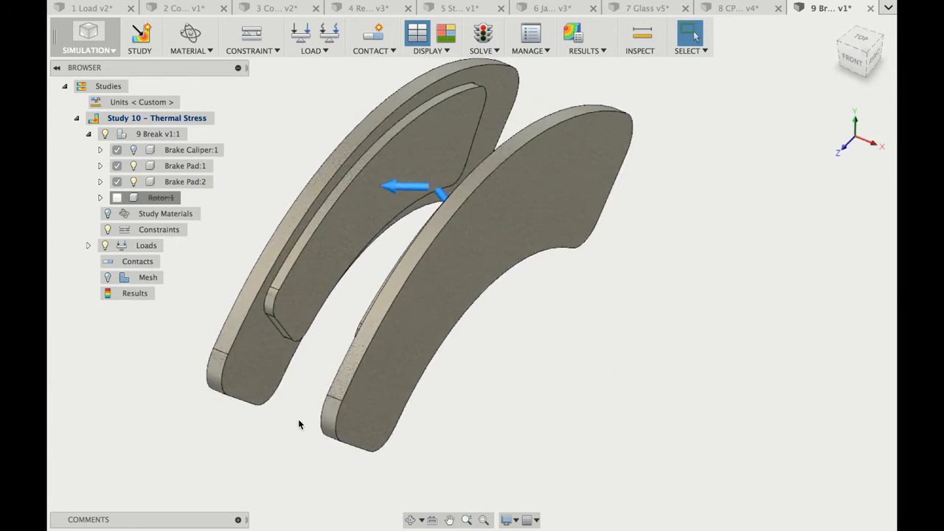
{"action": "left_click", "coordinate": [332, 32]}
{"action": "left_click", "coordinate": [205, 358]}
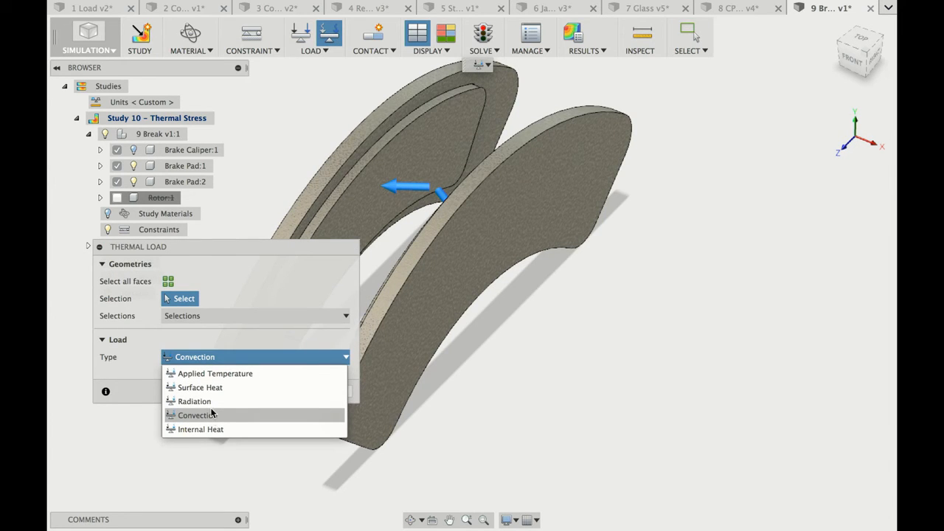
{"action": "left_click", "coordinate": [226, 374]}
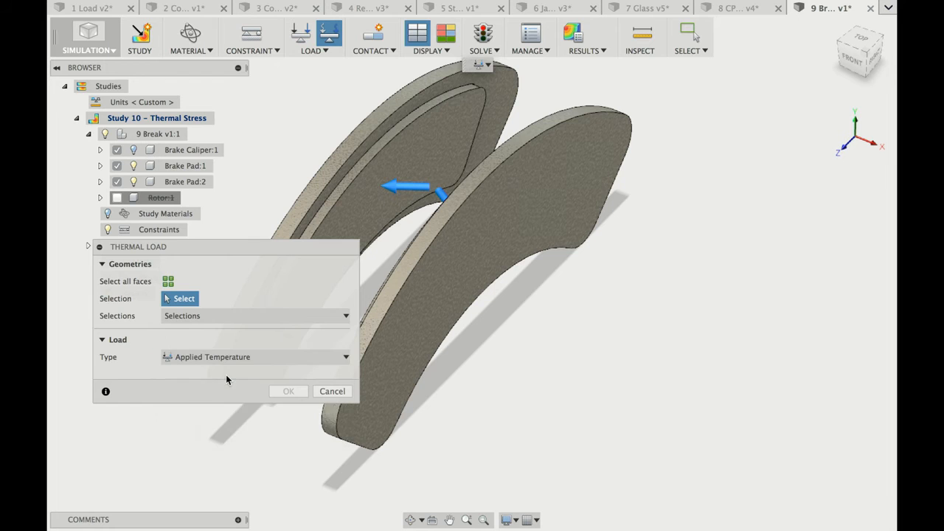
{"action": "left_click", "coordinate": [358, 209]}
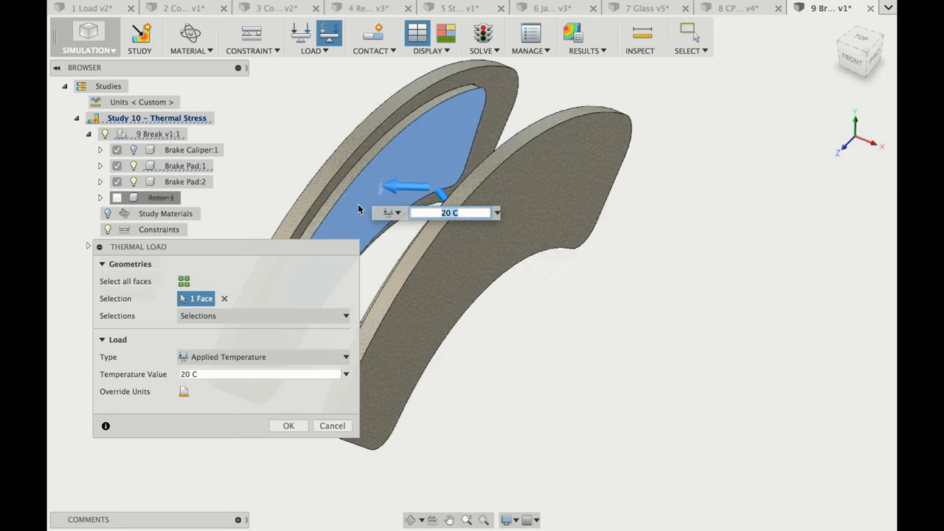
{"action": "scroll", "coordinate": [359, 208], "scroll_direction": "left", "scroll_amount": 5, "text": "shift"}
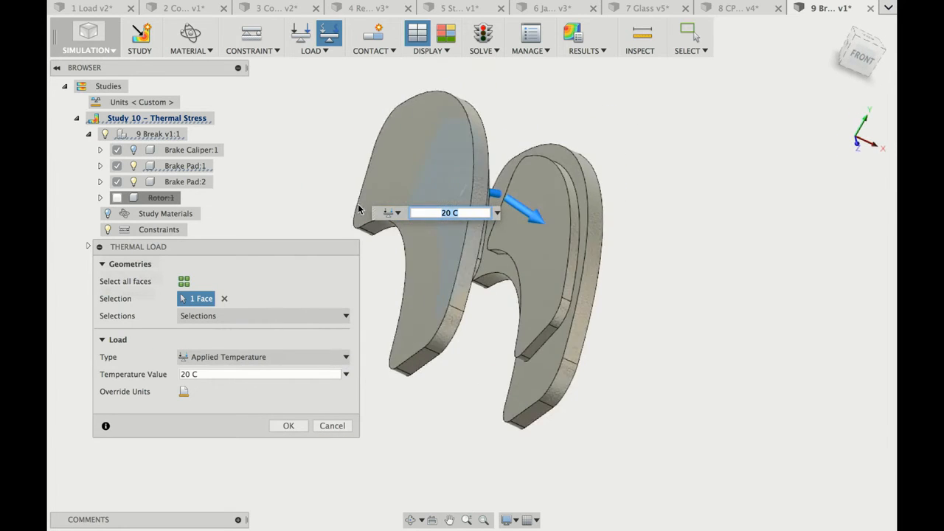
{"action": "left_click", "coordinate": [544, 264]}
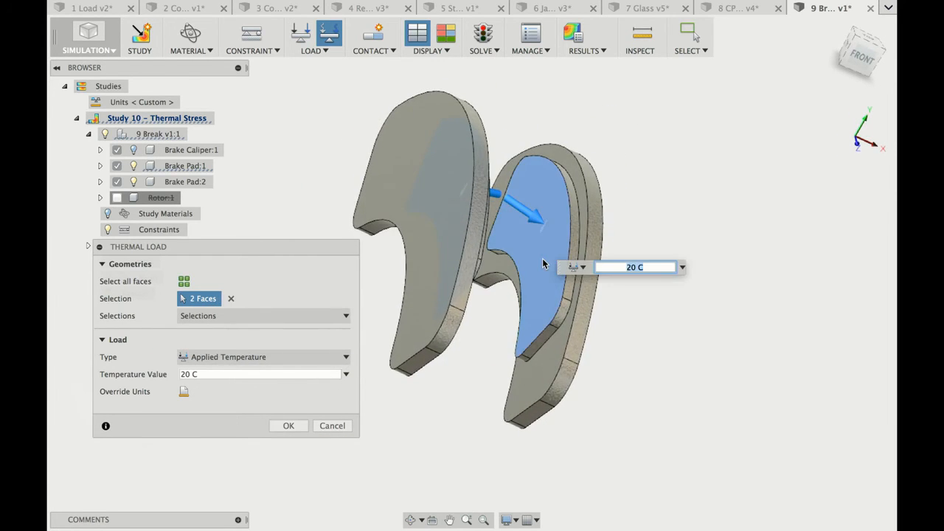
Set the applied temperature of the two friction faces to 220 C and apply the thermal load
{"action": "left_click", "coordinate": [629, 270]}
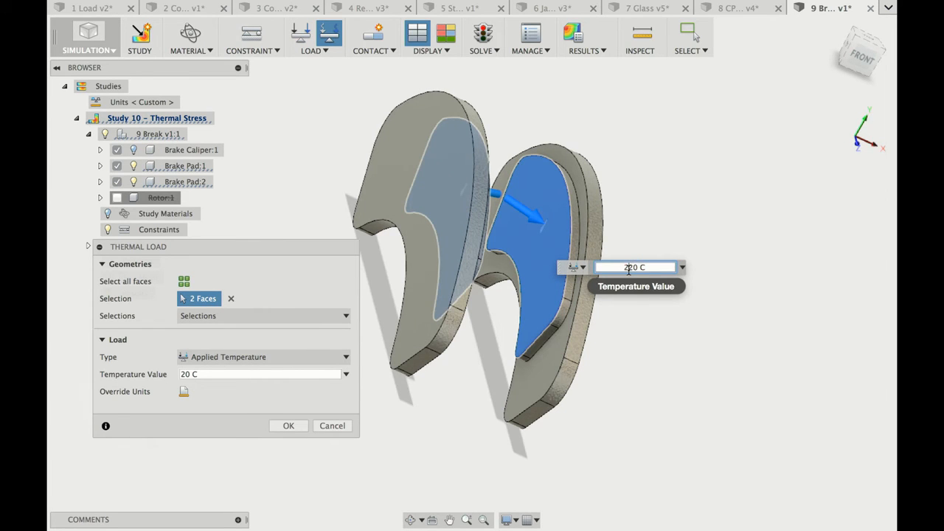
{"action": "type", "text": "2"}
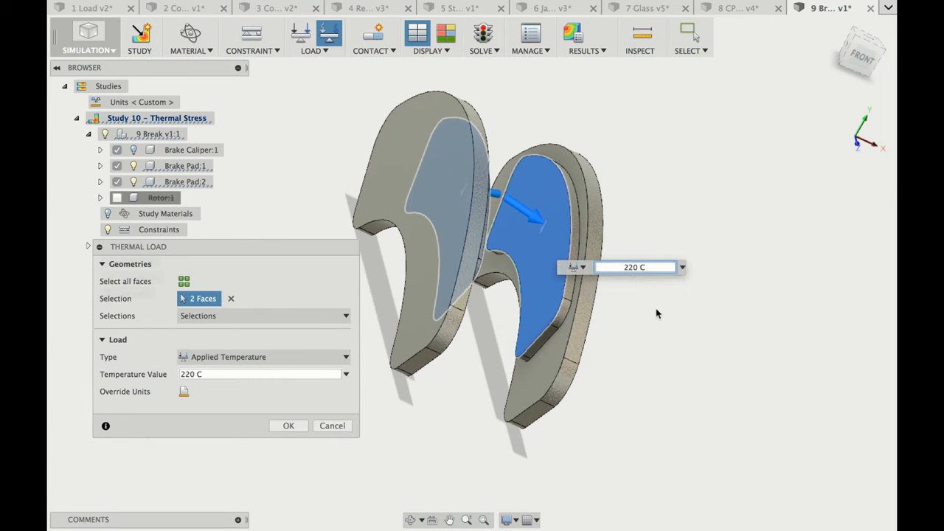
{"action": "left_click", "coordinate": [299, 425]}
Show the brake caliper and hide both brake pads
{"action": "scroll", "coordinate": [300, 426], "scroll_direction": "right", "scroll_amount": 10, "text": "shift"}
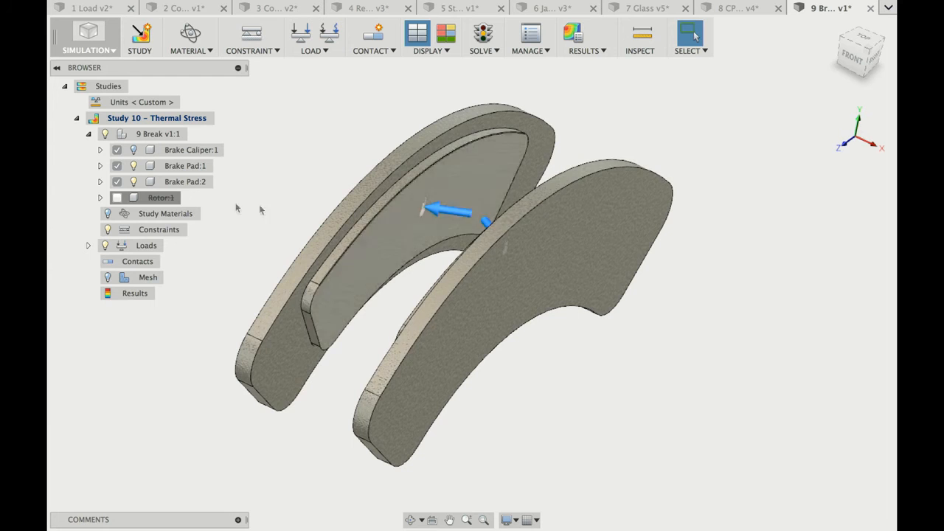
{"action": "left_click", "coordinate": [135, 150]}
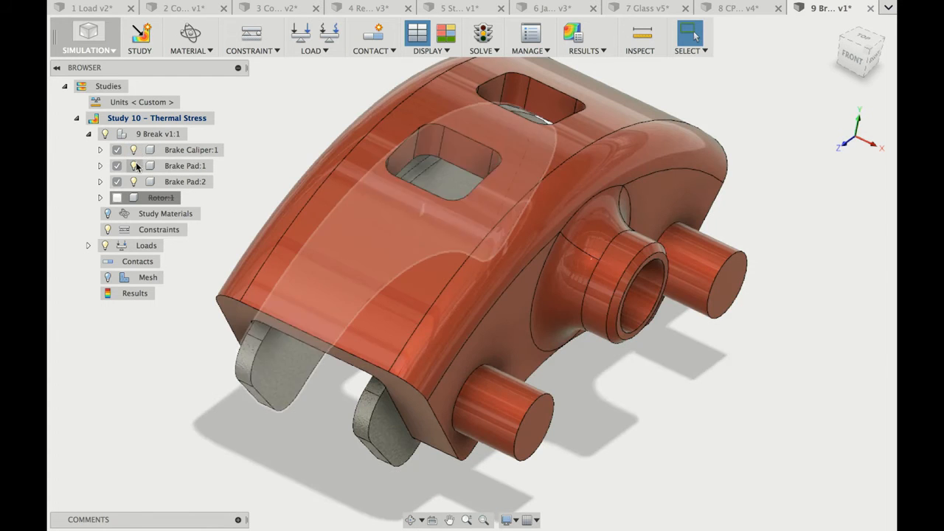
{"action": "left_click", "coordinate": [134, 165]}
{"action": "left_click", "coordinate": [134, 181]}
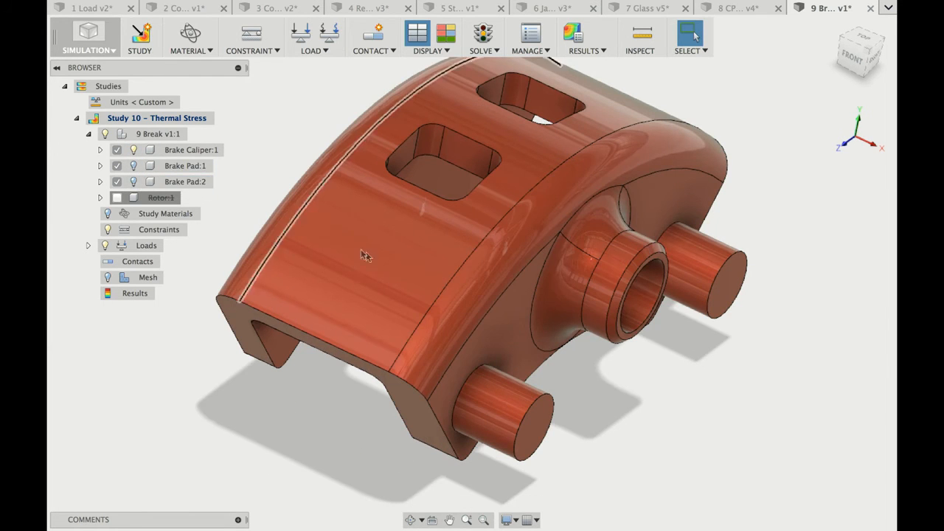
Apply a Fixed structural constraint to the cylindrical faces of the caliper's two mounting pins
{"action": "scroll", "coordinate": [371, 255], "scroll_direction": "down", "scroll_amount": 3}
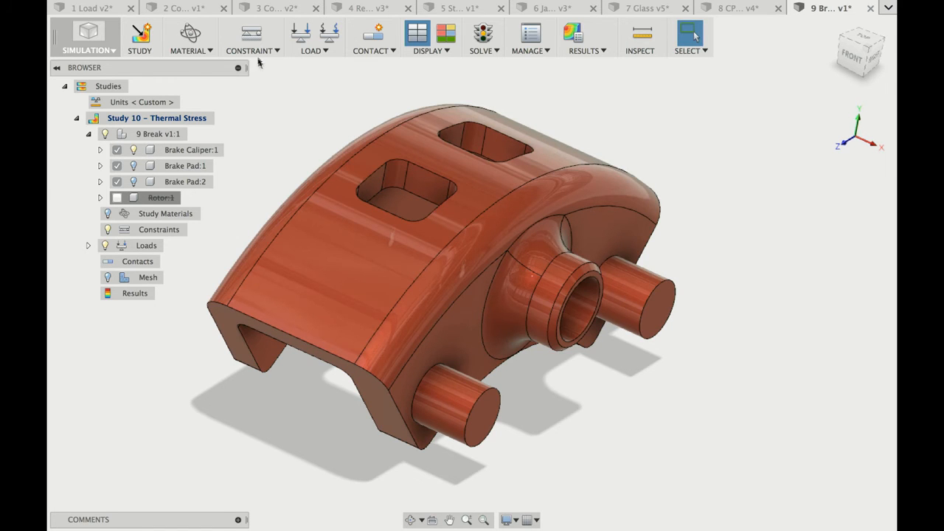
{"action": "left_click", "coordinate": [251, 35]}
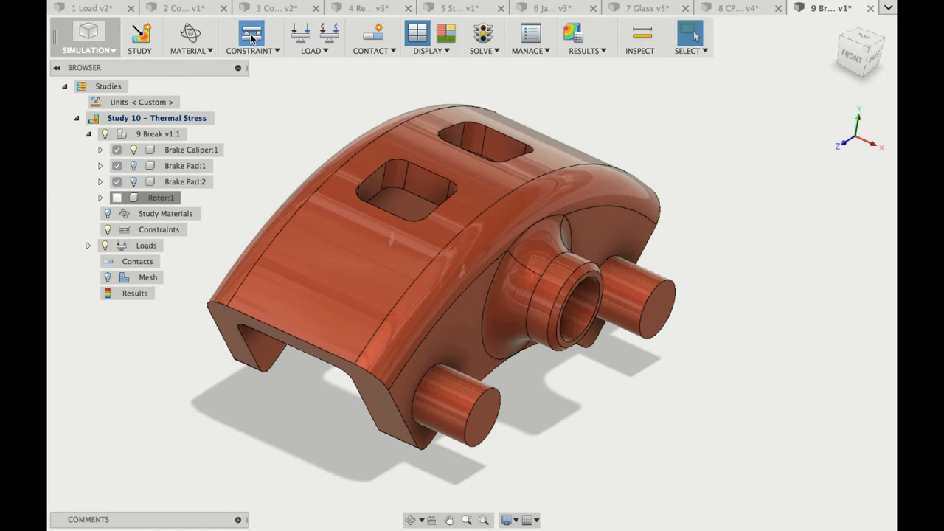
{"action": "left_click", "coordinate": [442, 387]}
{"action": "left_click", "coordinate": [629, 310]}
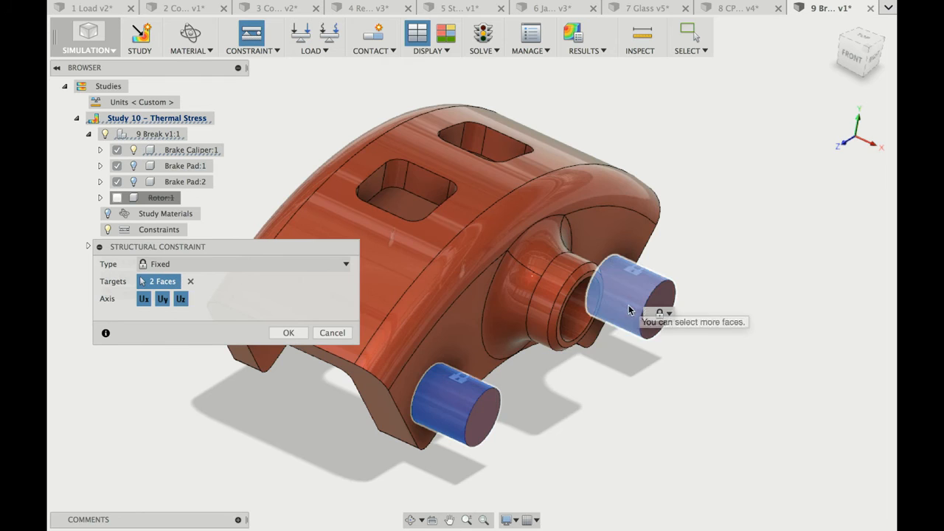
{"action": "left_click", "coordinate": [286, 333]}
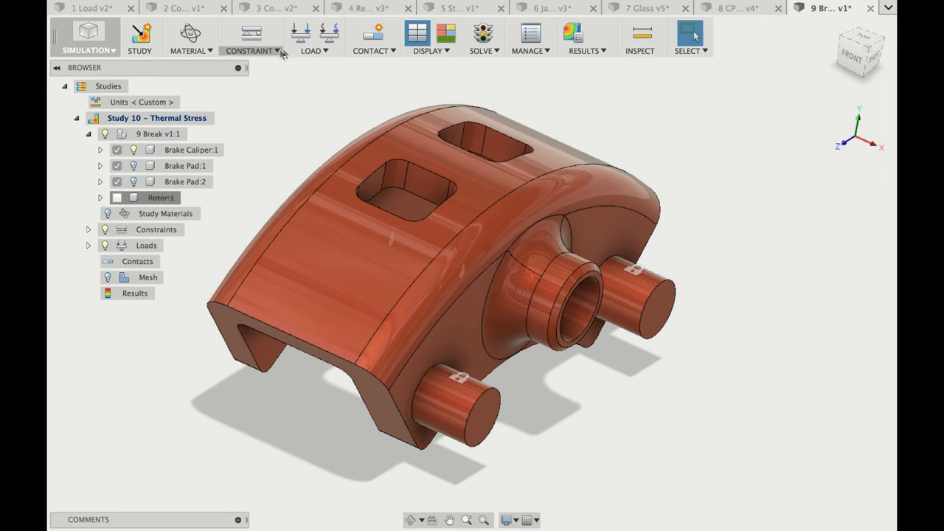
Start a Convection thermal load on all faces of the brake caliper
{"action": "left_click", "coordinate": [328, 33]}
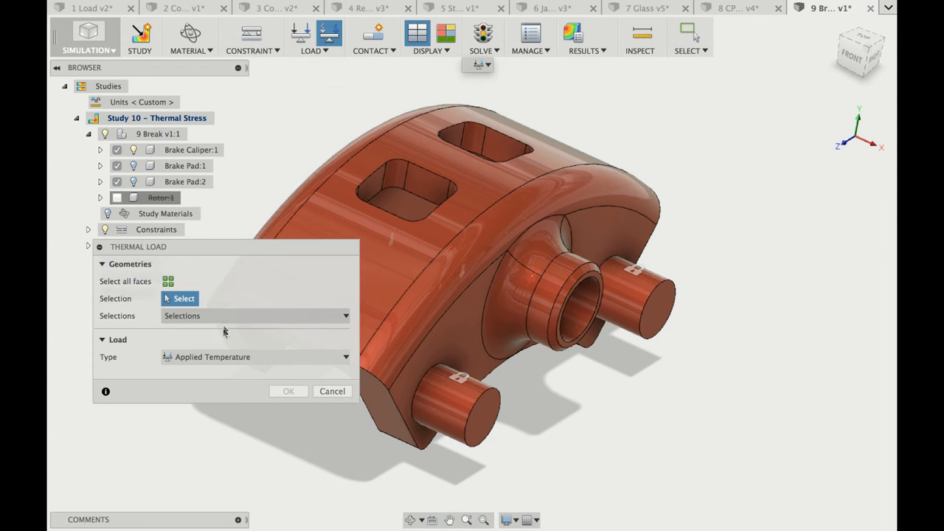
{"action": "left_click", "coordinate": [213, 357]}
{"action": "left_click", "coordinate": [212, 411]}
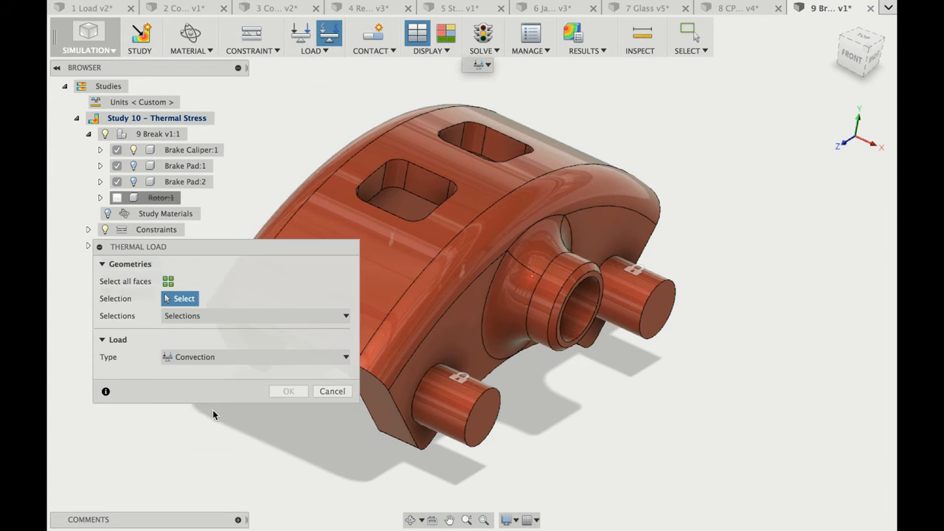
{"action": "left_click", "coordinate": [169, 281]}
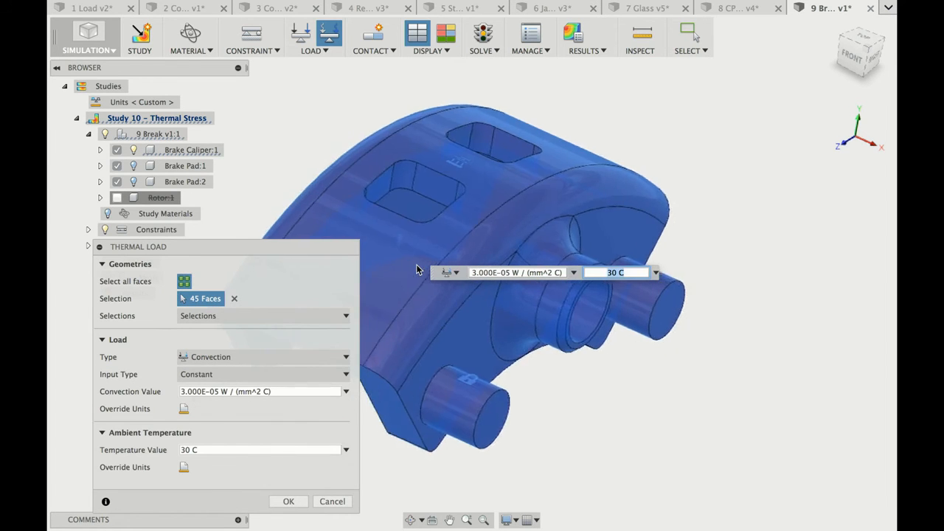
Exclude the caliper's five inner faces that surround the brake pads and rotor from the convection load's selection
{"action": "scroll", "coordinate": [418, 270], "scroll_direction": "down", "scroll_amount": 10, "text": "shift"}
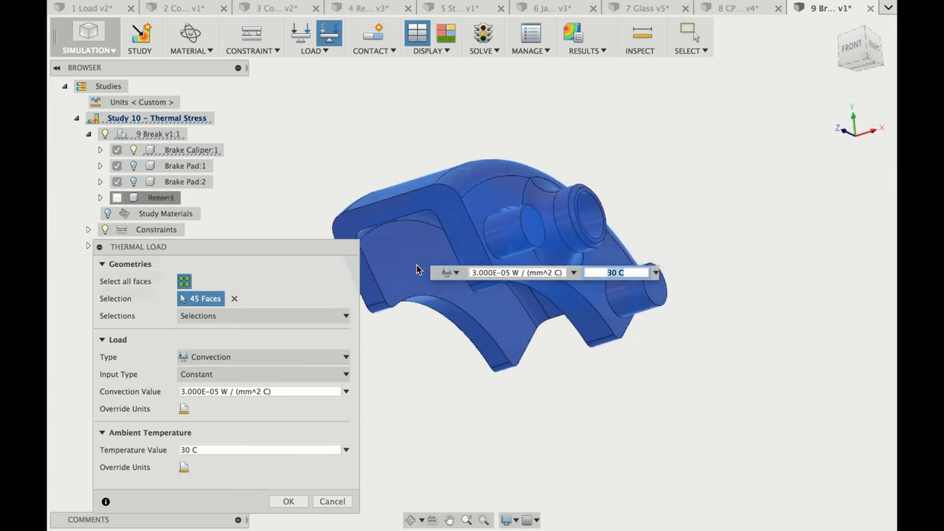
{"action": "left_click", "coordinate": [188, 284]}
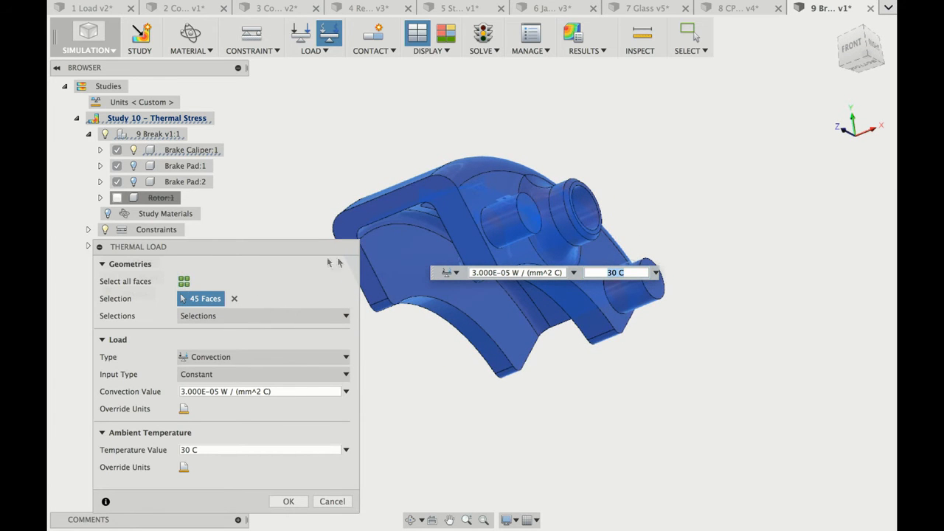
{"action": "left_click", "coordinate": [409, 260]}
{"action": "scroll", "coordinate": [411, 251], "scroll_direction": "down", "scroll_amount": 6, "text": "shift"}
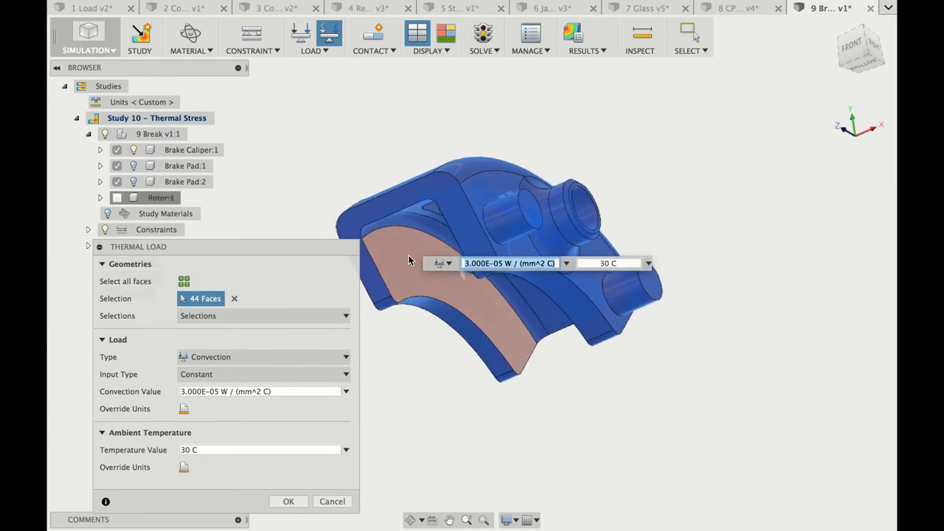
{"action": "left_click", "coordinate": [414, 240]}
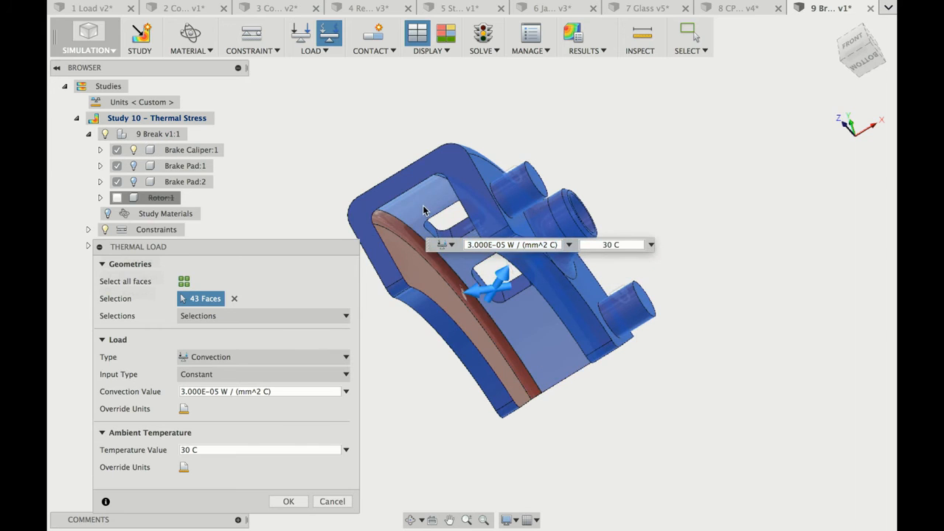
{"action": "left_click", "coordinate": [423, 209]}
{"action": "scroll", "coordinate": [423, 210], "scroll_direction": "left", "scroll_amount": 8, "text": "shift"}
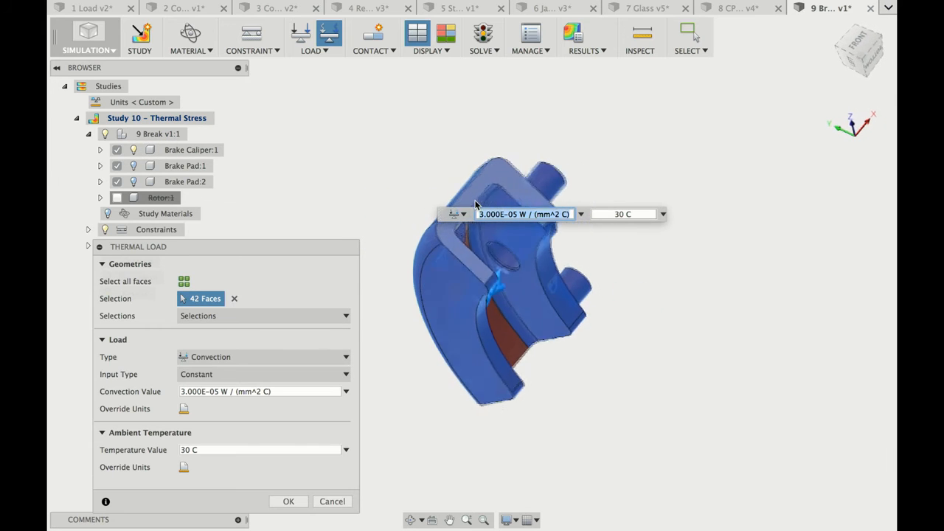
{"action": "left_click", "coordinate": [478, 246]}
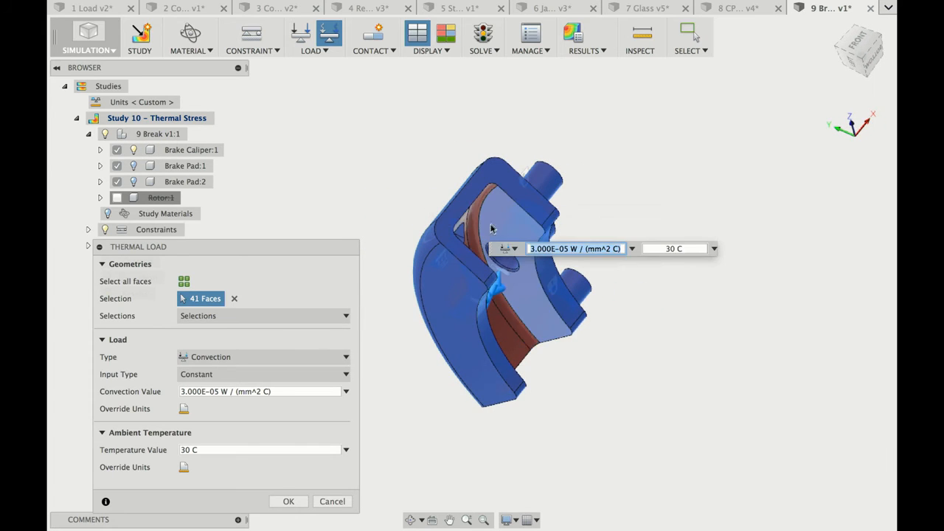
{"action": "left_click", "coordinate": [496, 226]}
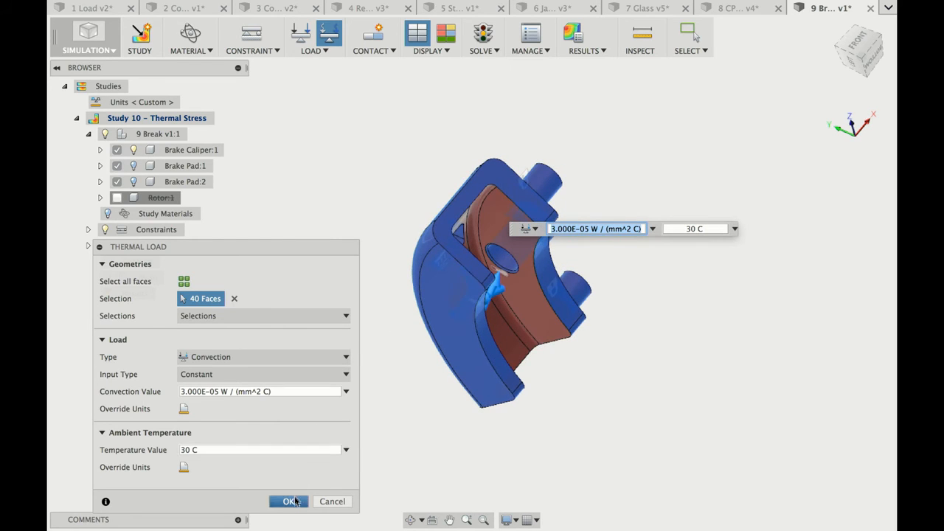
Set the ambient temperature to 20 C and the convection value to 0.004 W / (mm^2 C), and apply the convection load
{"action": "left_click", "coordinate": [186, 451]}
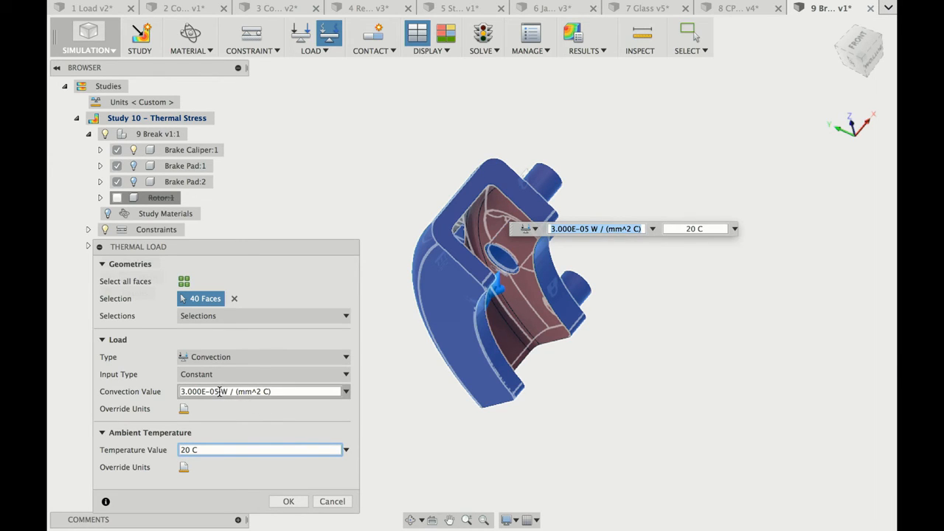
{"action": "left_click_drag", "start_coordinate": [219, 392], "coordinate": [101, 403]}
{"action": "type", "text": "0.004"}
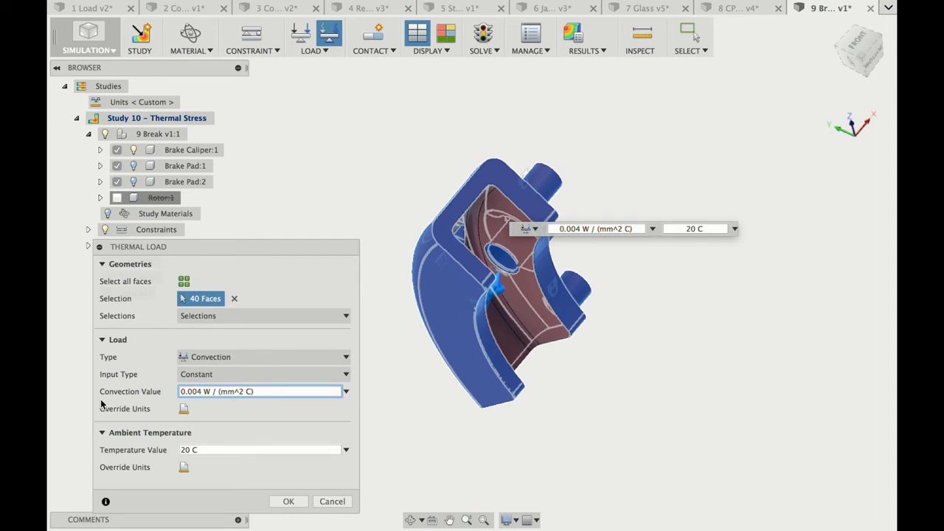
{"action": "key", "text": "Return"}
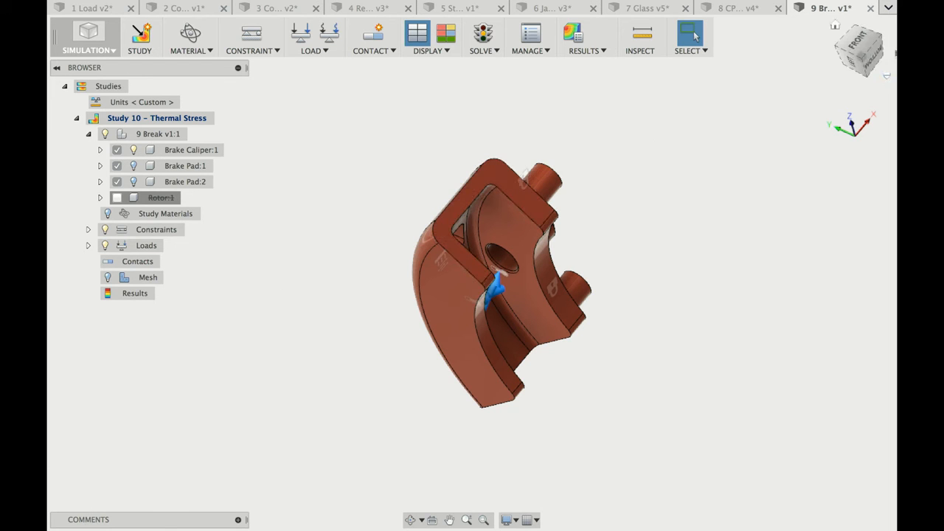
Run the pre-check on the thermal stress study and generate its automatic contacts
{"action": "left_click", "coordinate": [834, 26]}
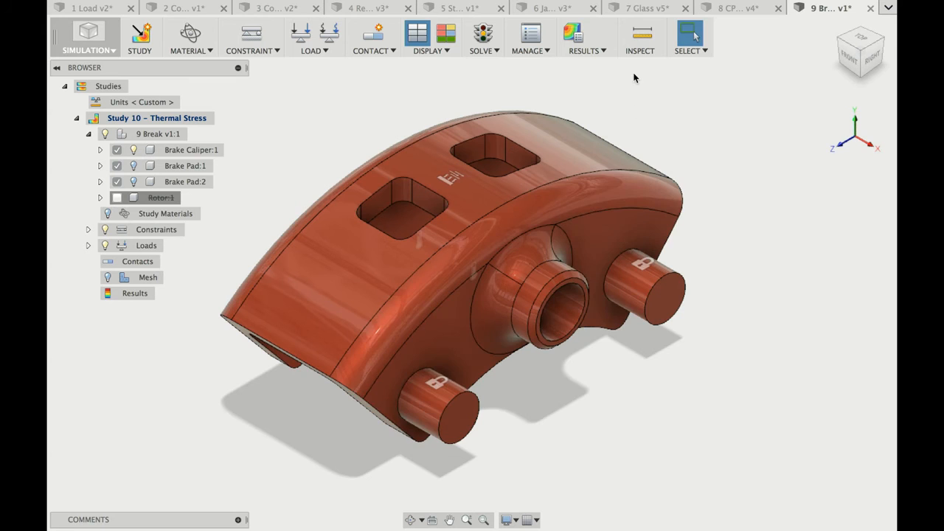
{"action": "left_click", "coordinate": [497, 51]}
{"action": "left_click", "coordinate": [496, 64]}
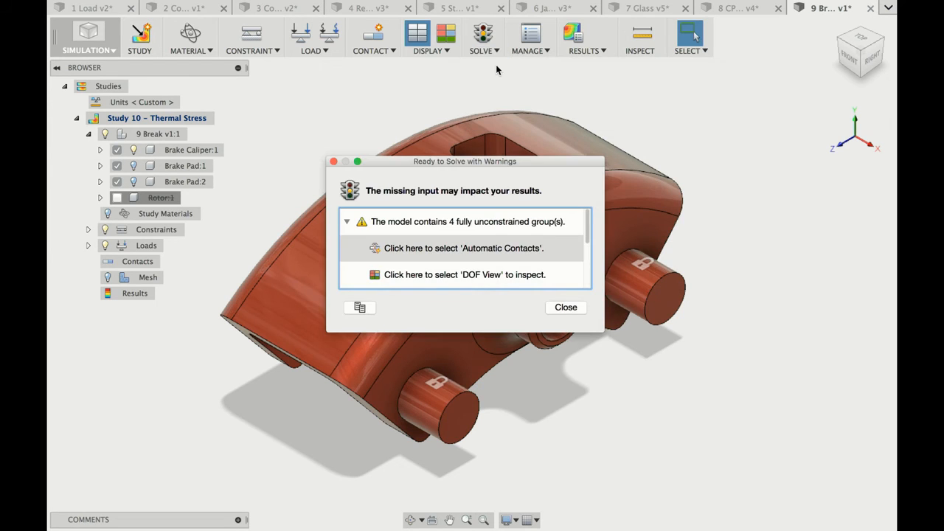
{"action": "left_click", "coordinate": [431, 251]}
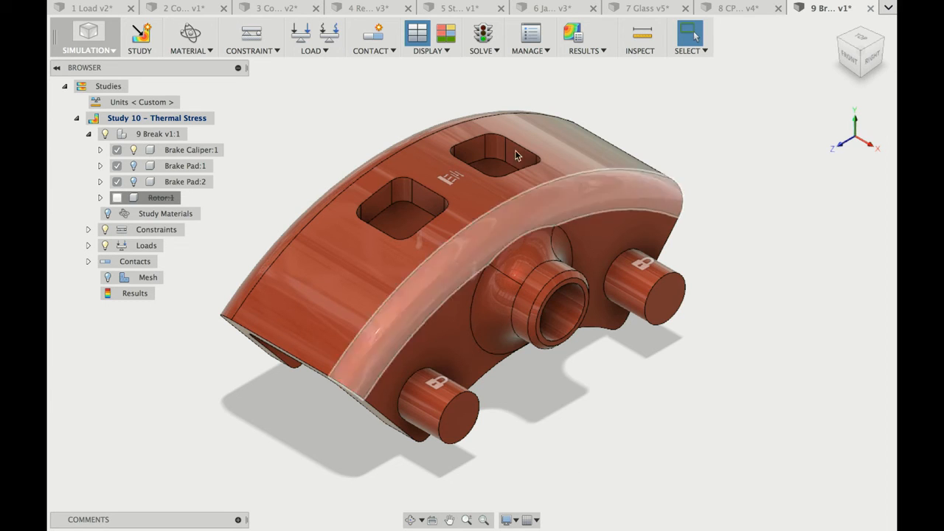
Solve the thermal stress study and show both brake pads in the safety factor results
{"action": "left_click", "coordinate": [487, 38]}
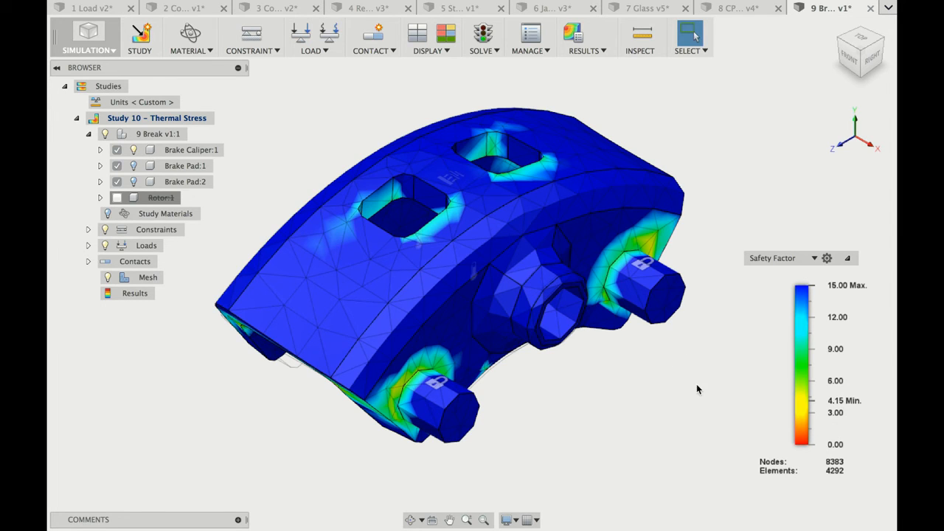
{"action": "left_click", "coordinate": [133, 167]}
{"action": "left_click", "coordinate": [133, 182]}
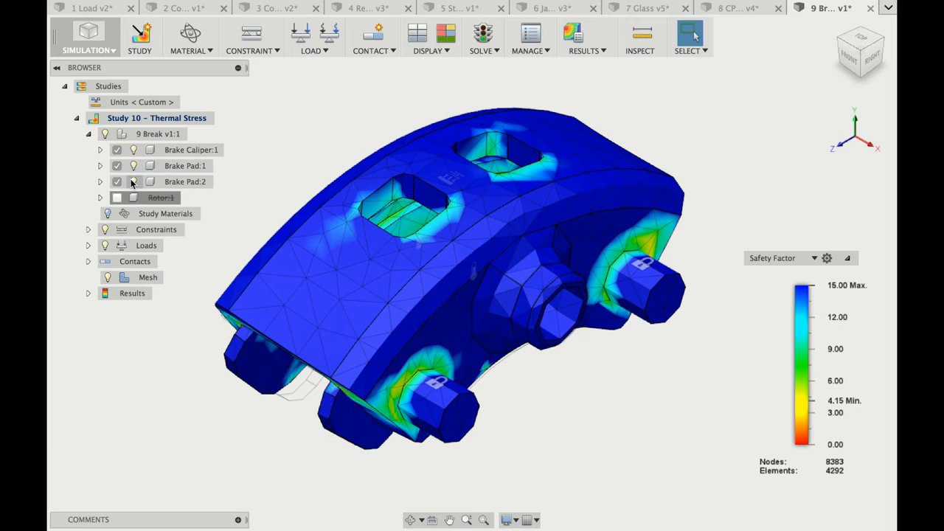
{"action": "middle_click_drag", "start_coordinate": [255, 351], "coordinate": [298, 341], "text": "shift"}
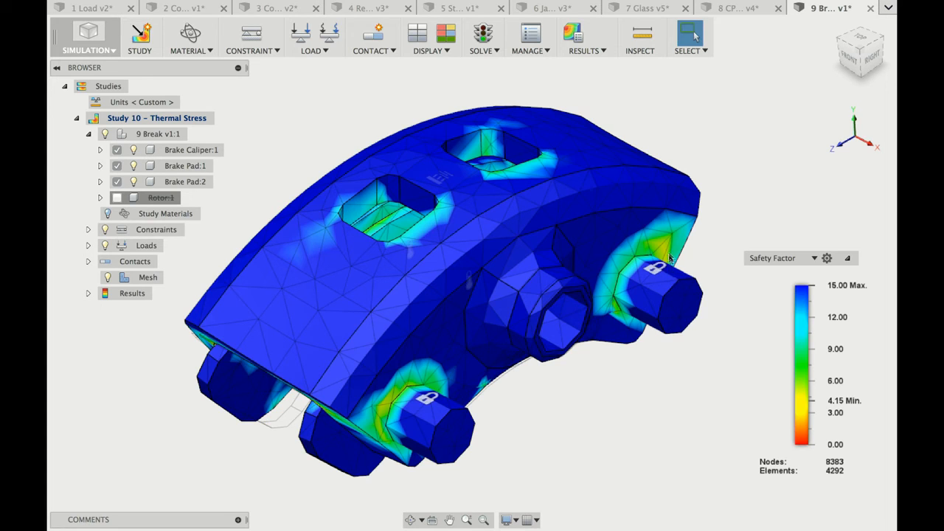
Set the study's average solid element size to 5% of model size and enable curved mesh elements
{"action": "left_click", "coordinate": [531, 35]}
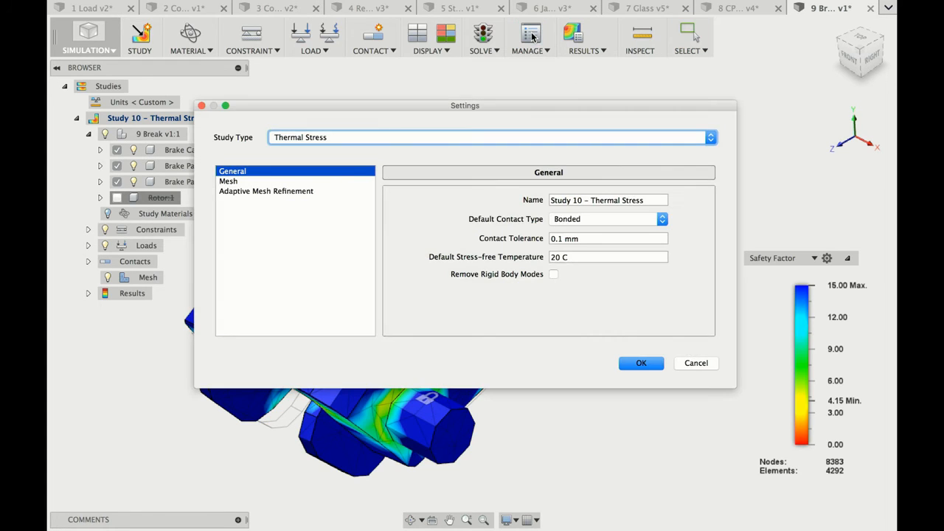
{"action": "left_click", "coordinate": [231, 182]}
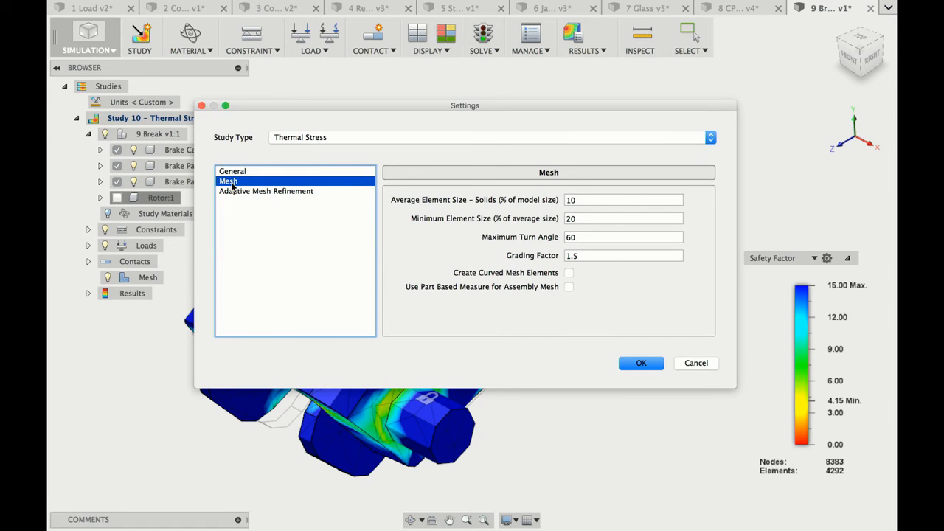
{"action": "left_click", "coordinate": [590, 199]}
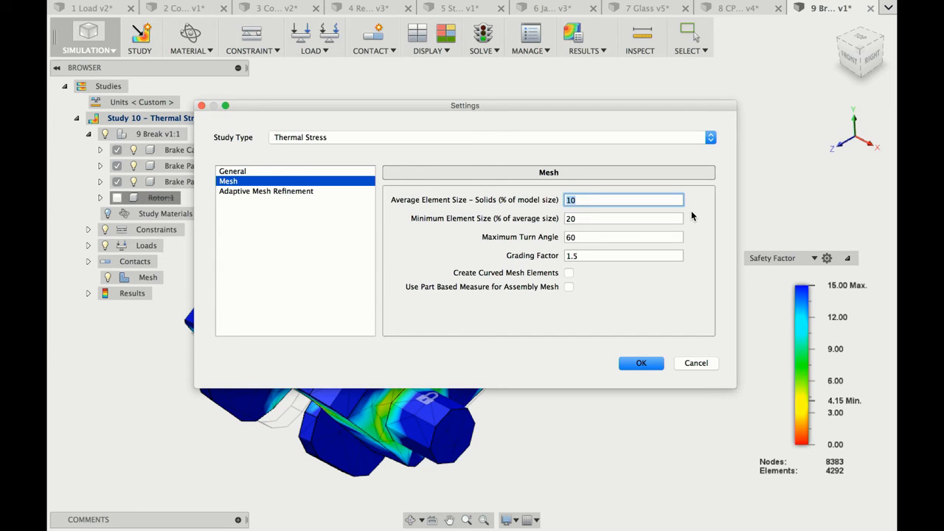
{"action": "type", "text": "5"}
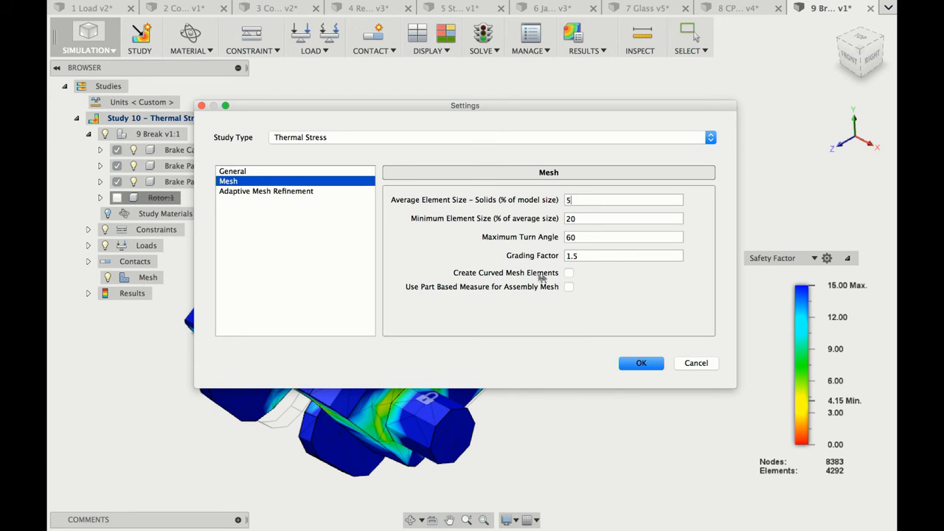
{"action": "left_click", "coordinate": [569, 273]}
{"action": "left_click", "coordinate": [641, 364]}
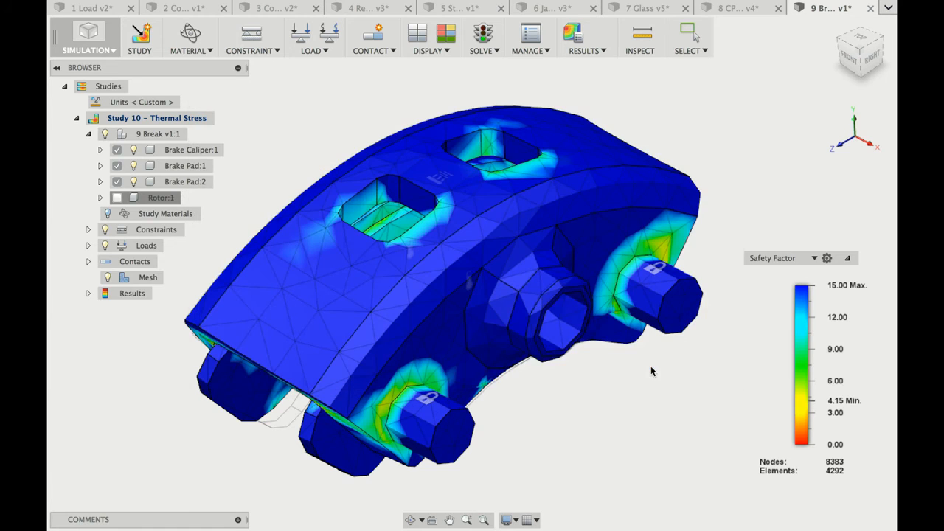
Solve the study again with the refined mesh, and return from the results to the model display in the right view
{"action": "left_click", "coordinate": [484, 38]}
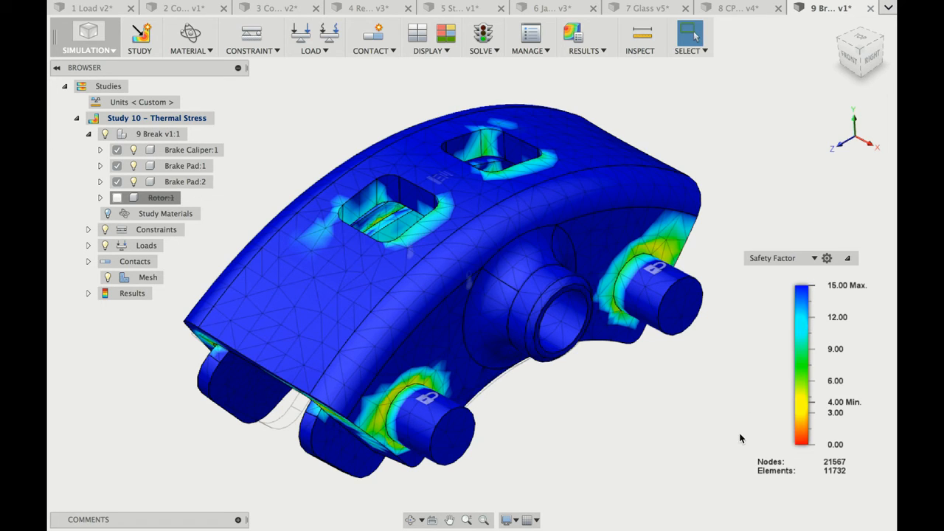
{"action": "mouse_move", "coordinate": [834, 406]}
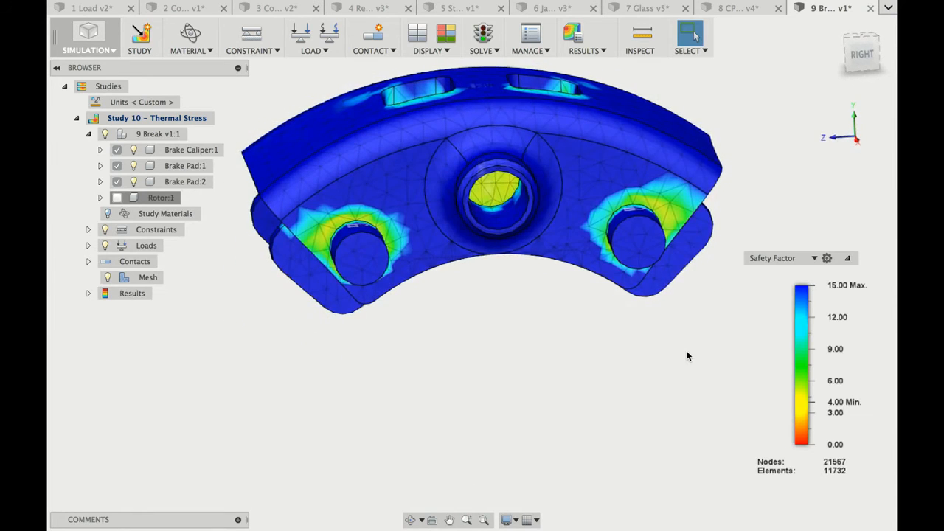
{"action": "left_click", "coordinate": [416, 33]}
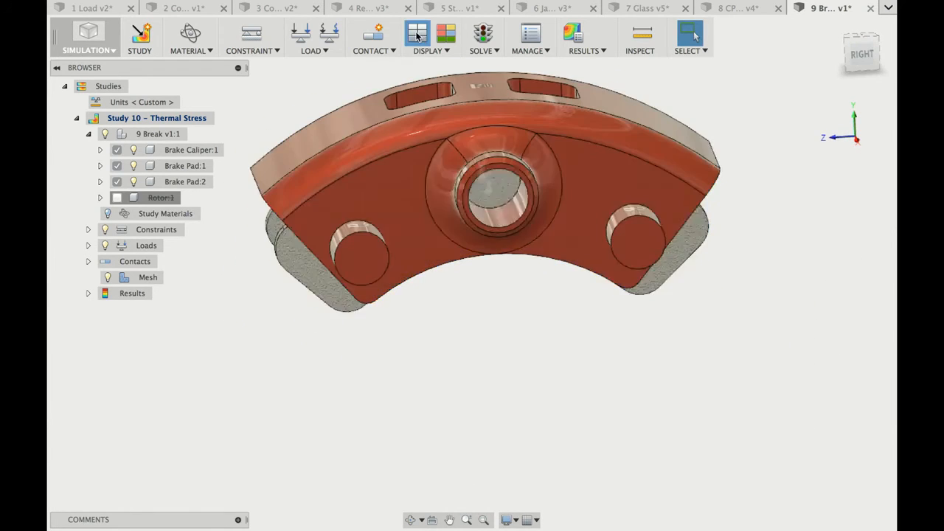
{"action": "left_click", "coordinate": [861, 53]}
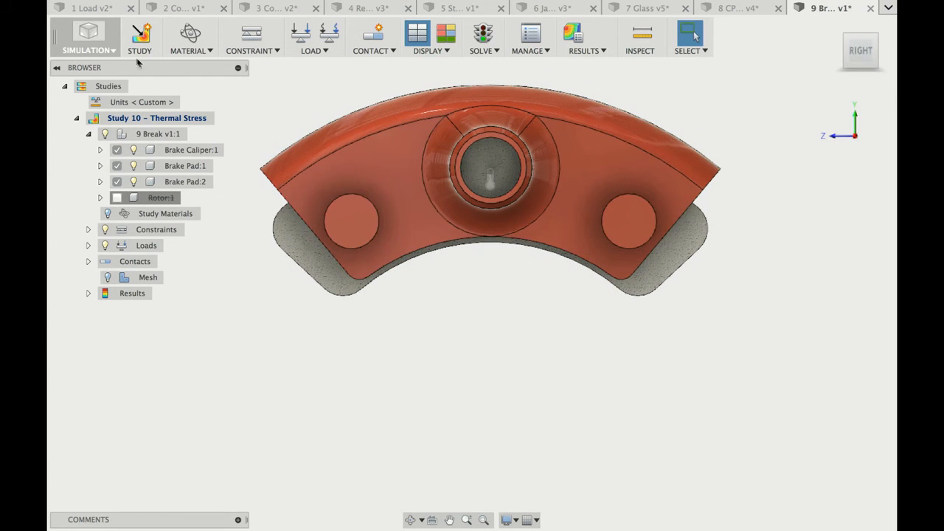
Switch to the Model workspace and set the user parameter Angle to 30 deg
{"action": "left_click", "coordinate": [114, 49]}
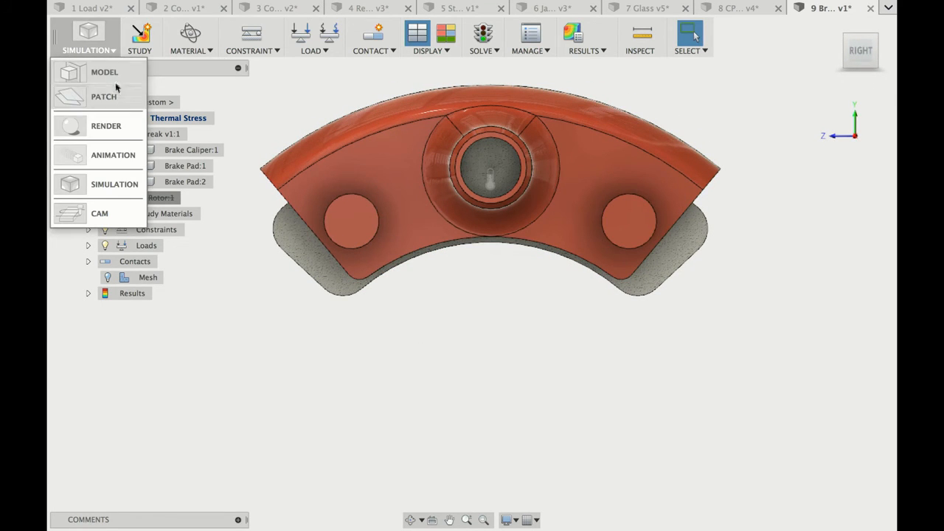
{"action": "left_click", "coordinate": [117, 71]}
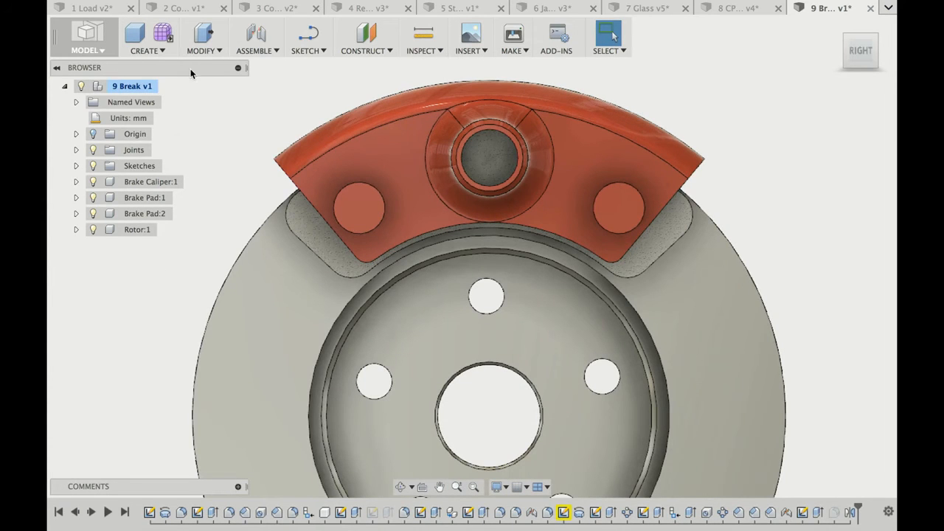
{"action": "left_click", "coordinate": [210, 50]}
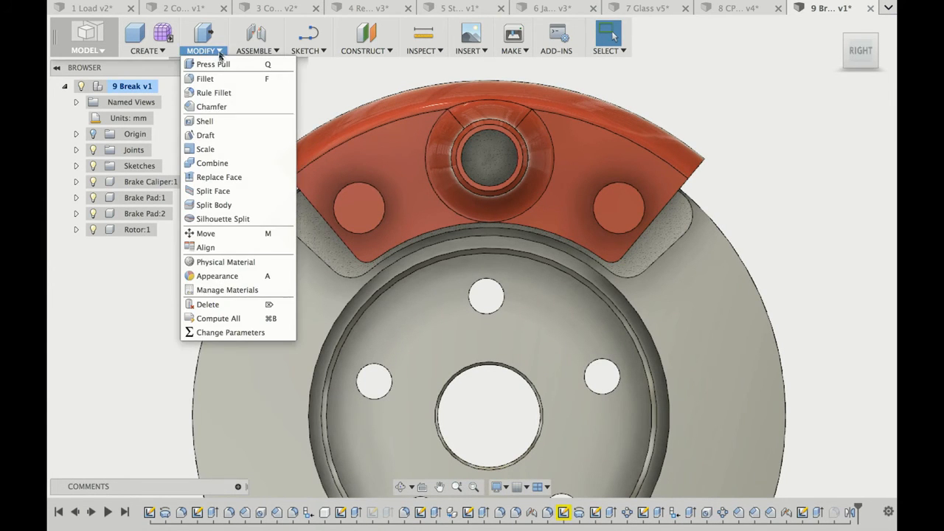
{"action": "left_click", "coordinate": [225, 333]}
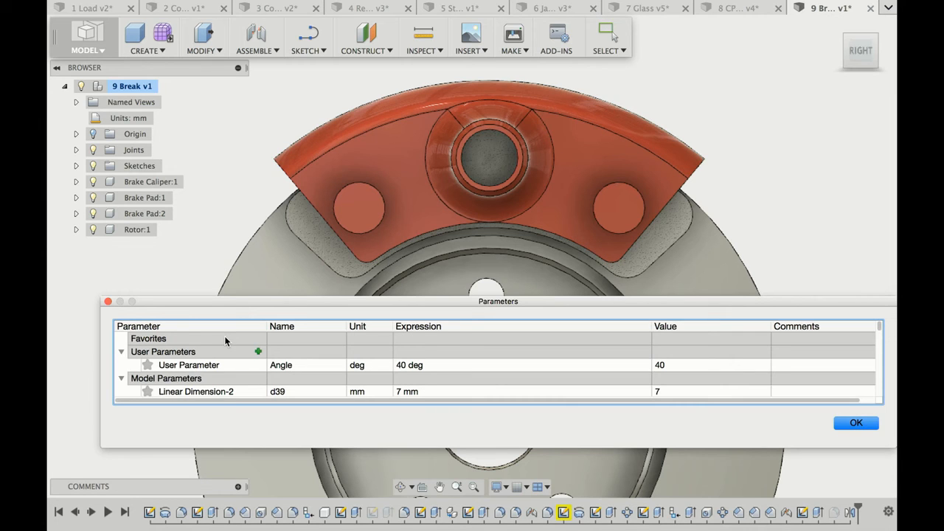
{"action": "left_click", "coordinate": [402, 365]}
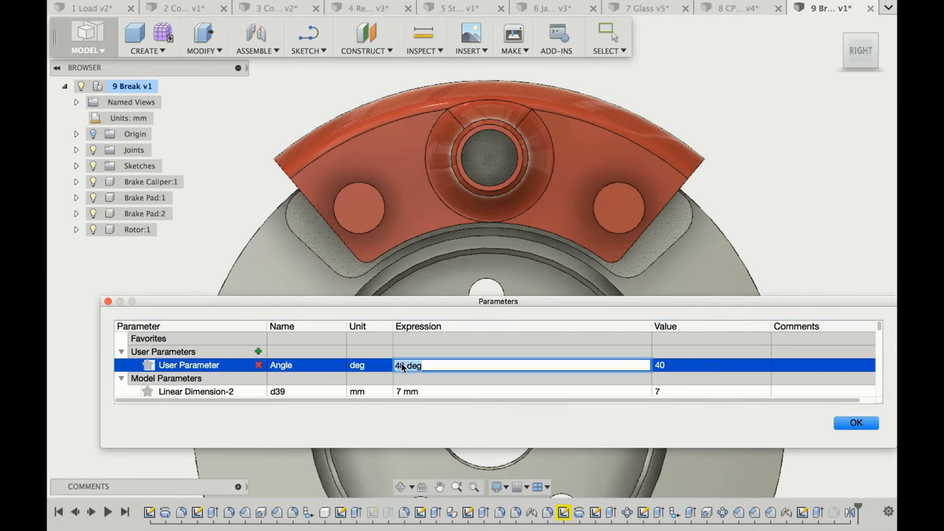
{"action": "type", "text": "30"}
{"action": "key", "text": "Return"}
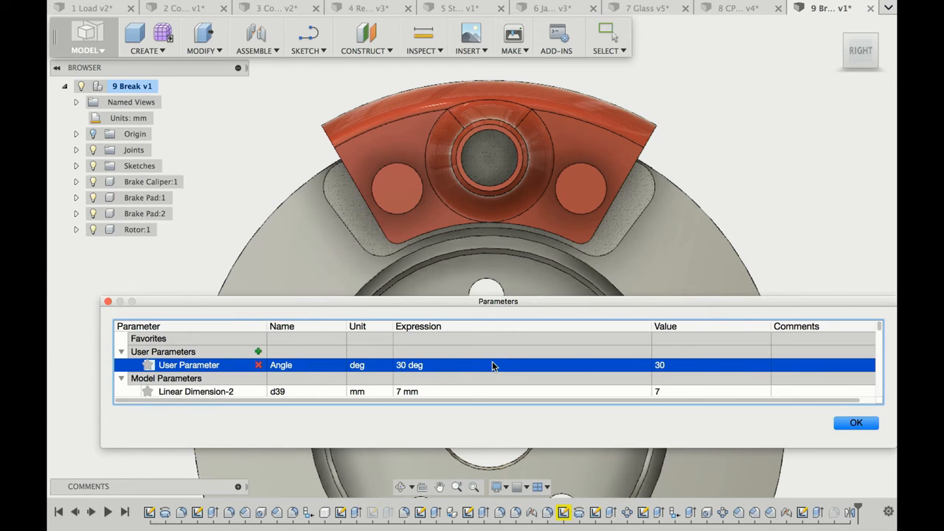
{"action": "left_click", "coordinate": [854, 424]}
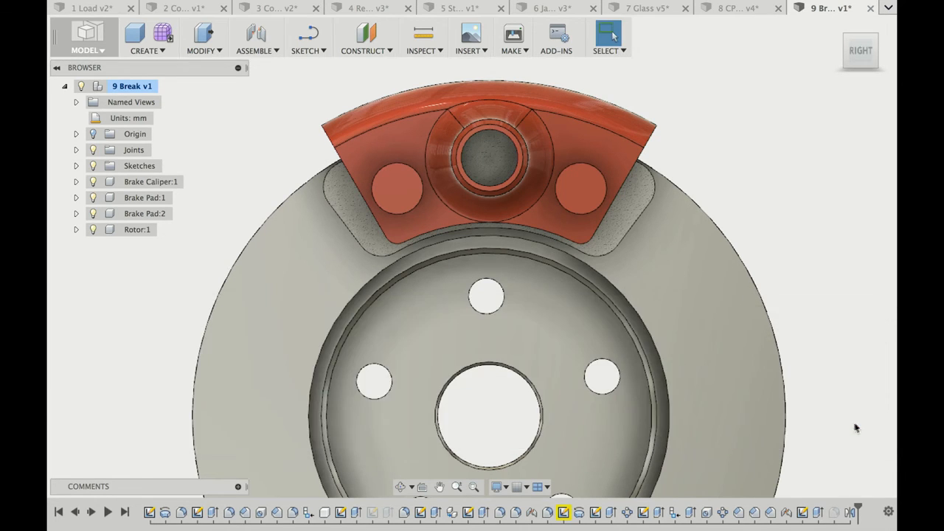
Return to the Simulation workspace and restore the home view of the shortened brake caliper
{"action": "left_click", "coordinate": [102, 47]}
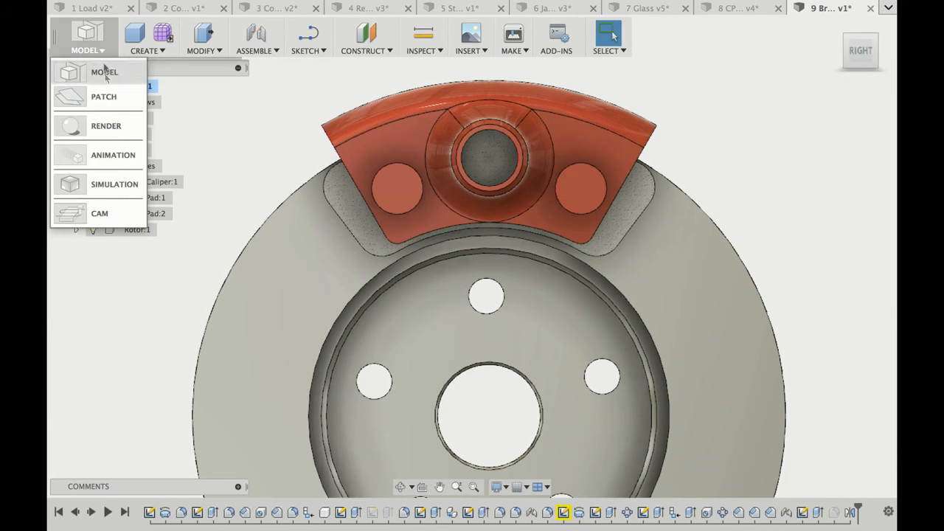
{"action": "left_click", "coordinate": [115, 183]}
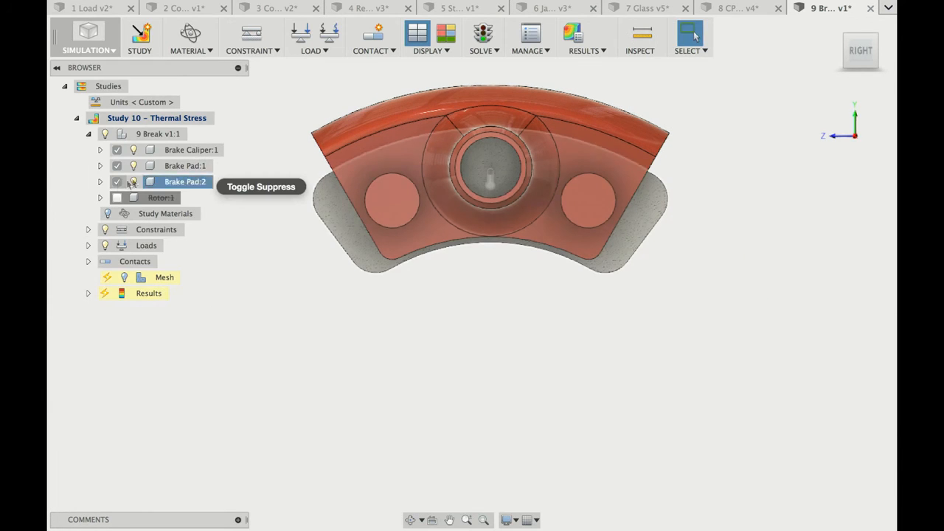
{"action": "left_click", "coordinate": [835, 25]}
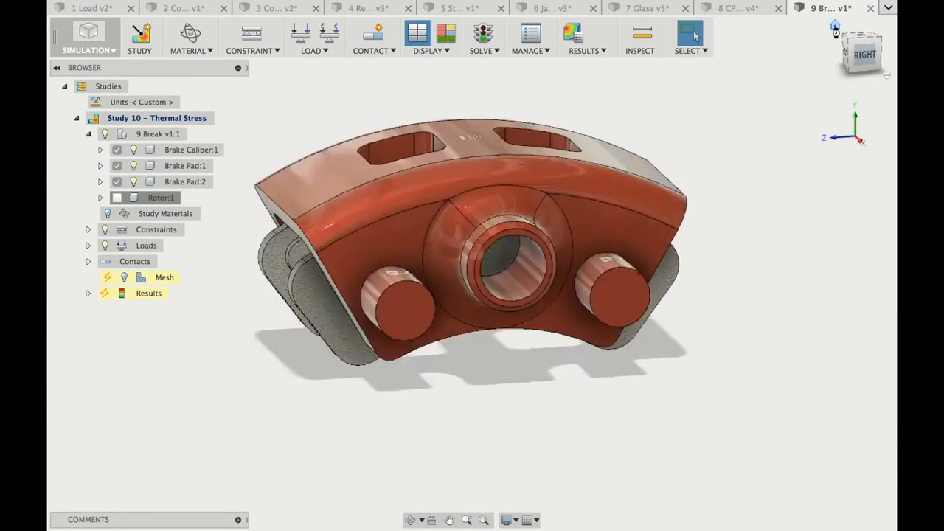
Solve the thermal stress study for the updated brake caliper and show the Temperature results
{"action": "left_click", "coordinate": [482, 43]}
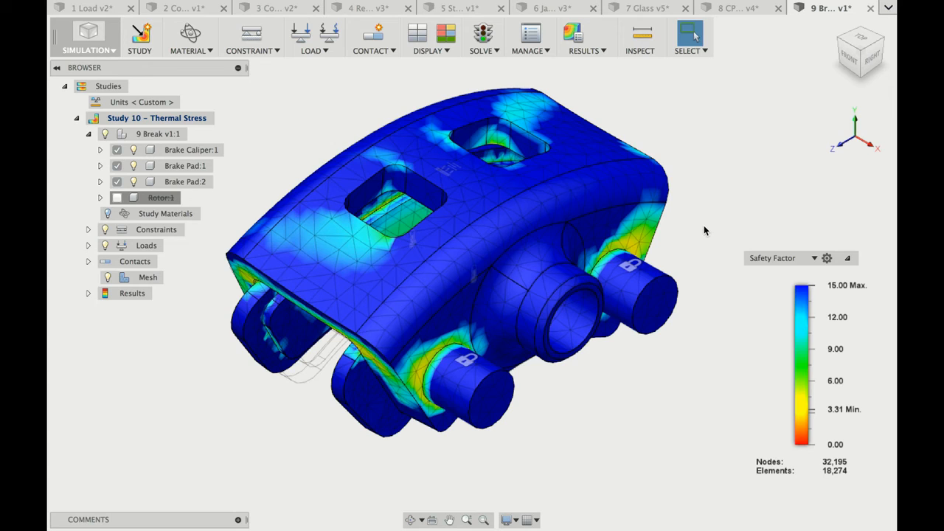
{"action": "mouse_move", "coordinate": [830, 302]}
{"action": "left_click", "coordinate": [791, 258]}
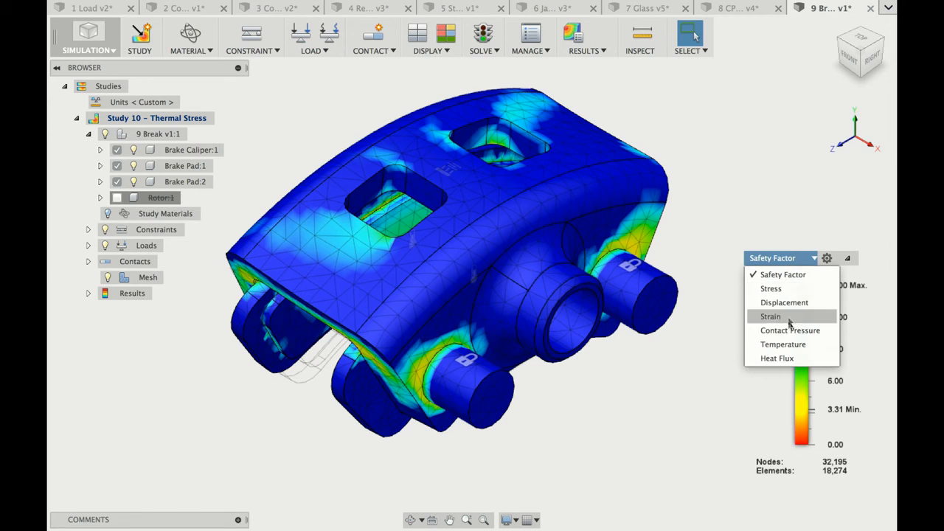
{"action": "left_click", "coordinate": [787, 345]}
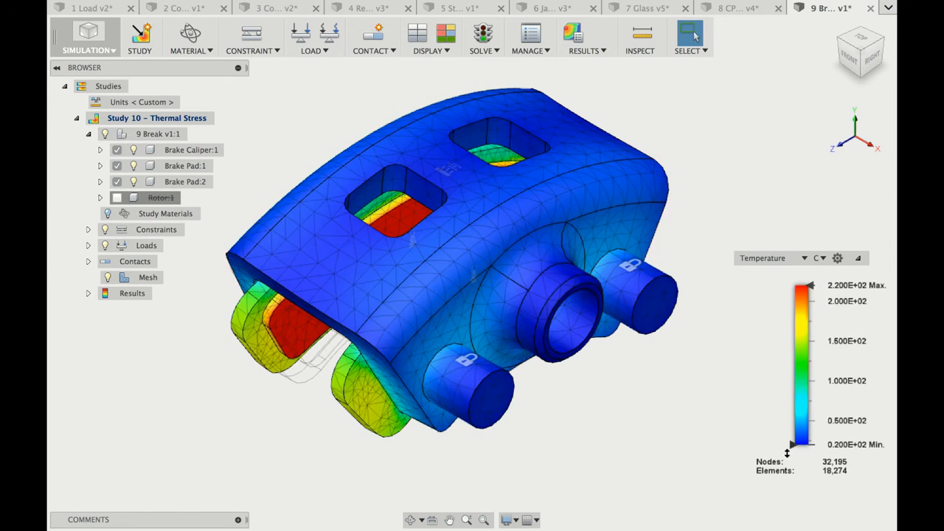
Raise the temperature plot's lower threshold to about 193 °C to isolate the hottest regions, and lower it back to about 20.9 °C
{"action": "left_click_drag", "start_coordinate": [793, 445], "coordinate": [792, 306]}
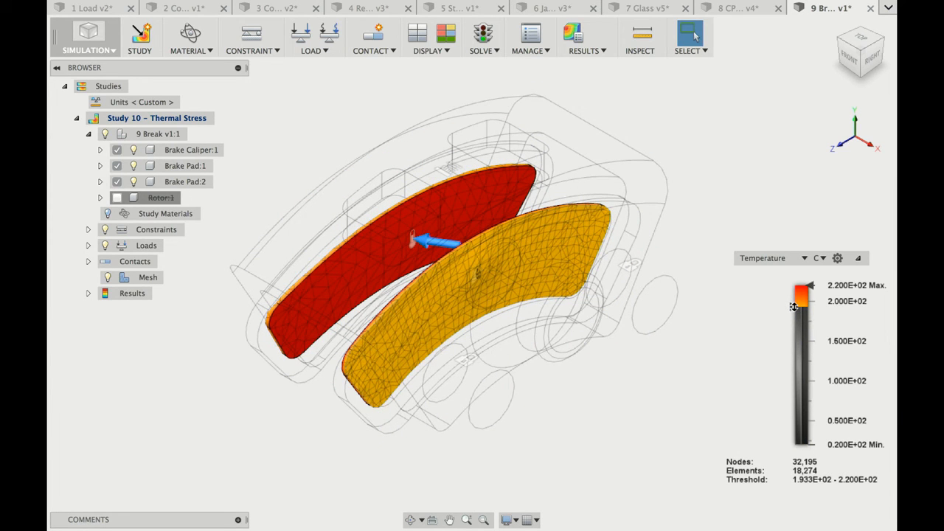
{"action": "left_click_drag", "start_coordinate": [794, 306], "coordinate": [803, 443]}
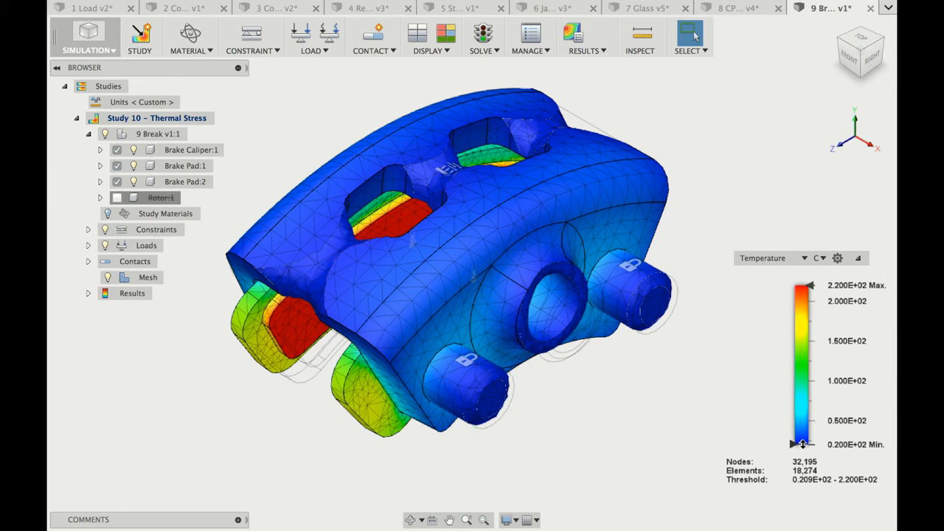
Show the Von Mises stress results and lower the upper threshold to about 18.8 MPa to examine the caliper's low-stress regions
{"action": "left_click", "coordinate": [771, 258]}
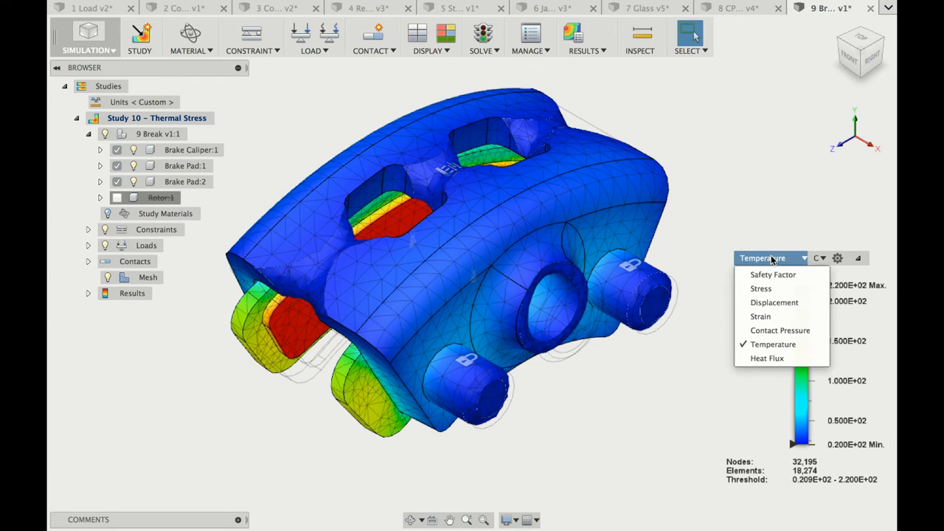
{"action": "left_click", "coordinate": [764, 289]}
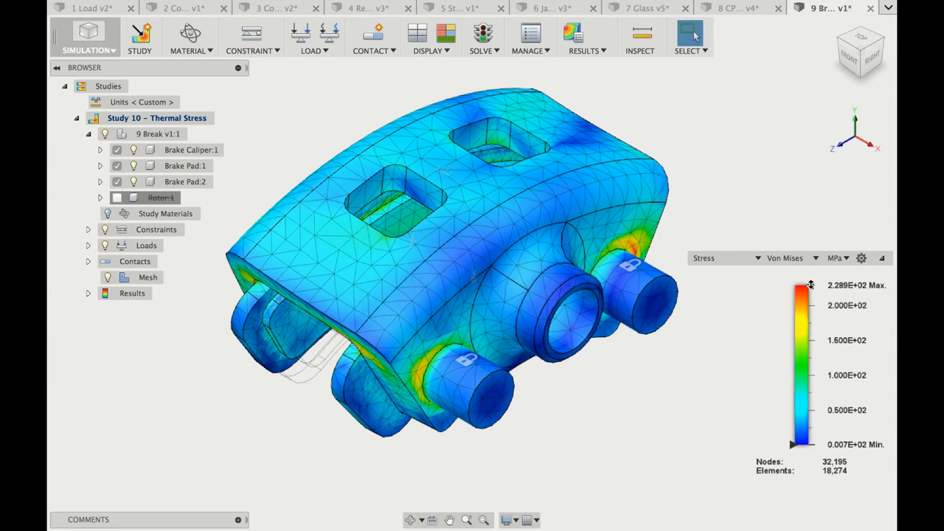
{"action": "left_click_drag", "start_coordinate": [810, 287], "coordinate": [807, 433]}
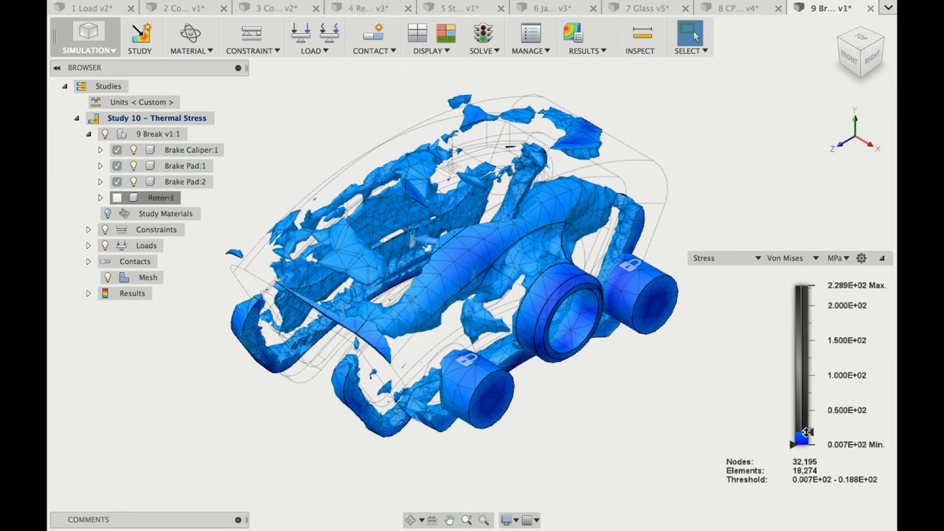
{"action": "scroll", "coordinate": [807, 433], "scroll_direction": "down", "scroll_amount": 5, "text": "shift"}
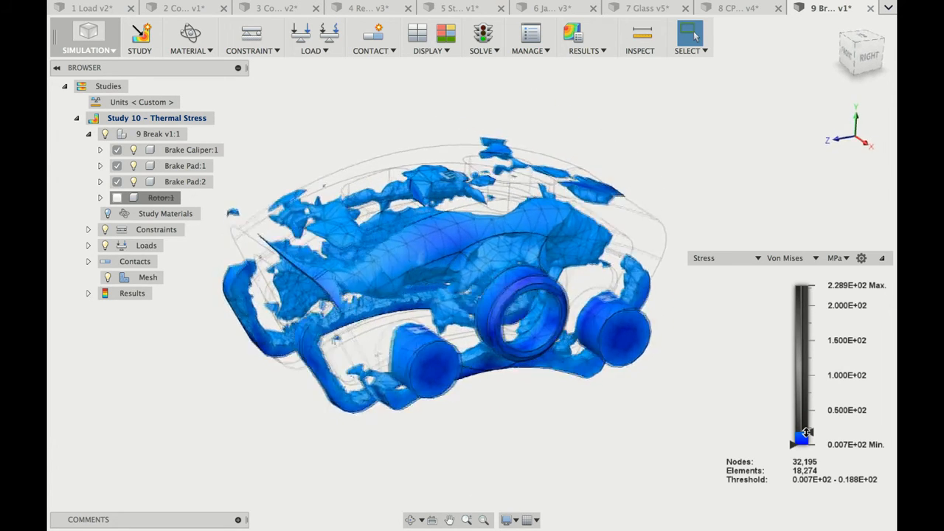
{"action": "scroll", "coordinate": [806, 433], "scroll_direction": "down", "scroll_amount": 5, "text": "shift"}
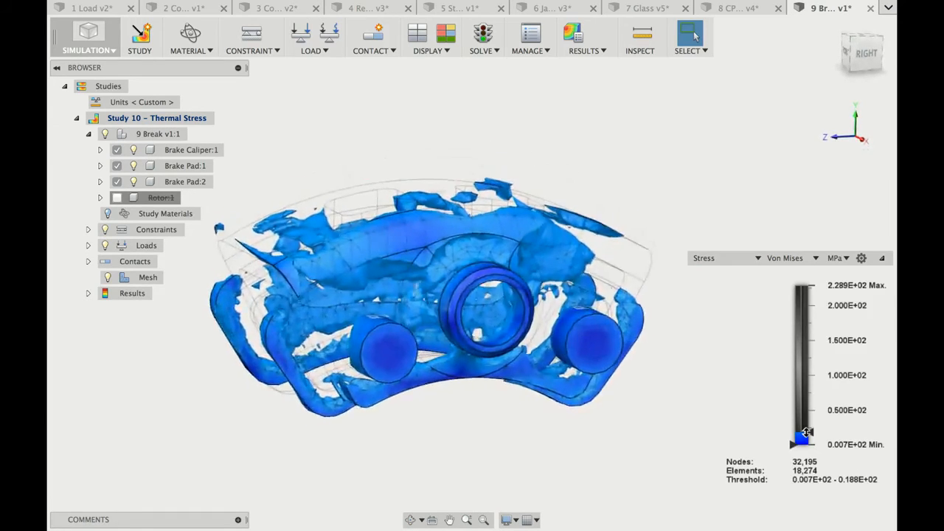
{"action": "scroll", "coordinate": [806, 433], "scroll_direction": "up", "scroll_amount": 3}
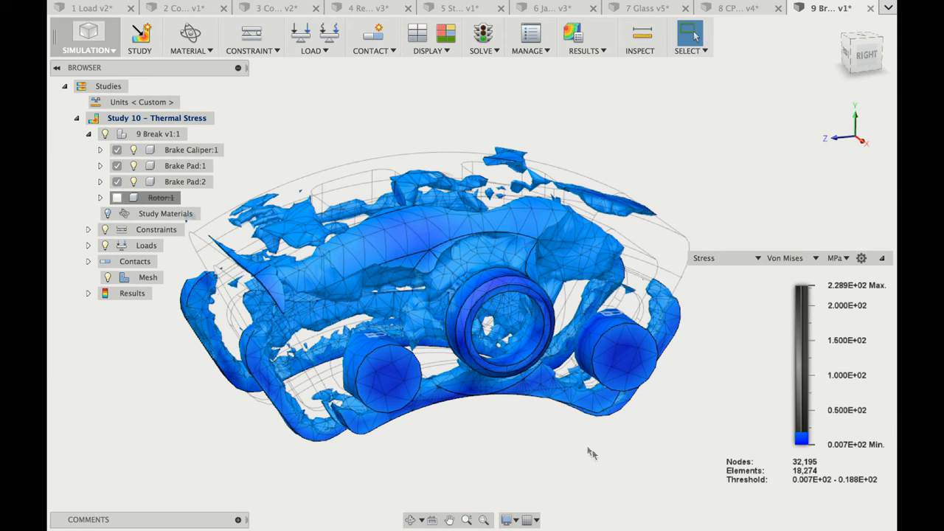
Measure the circular end edge of the caliper pin nearest the front face in the model display, and reopen the stress results
{"action": "left_click", "coordinate": [418, 38]}
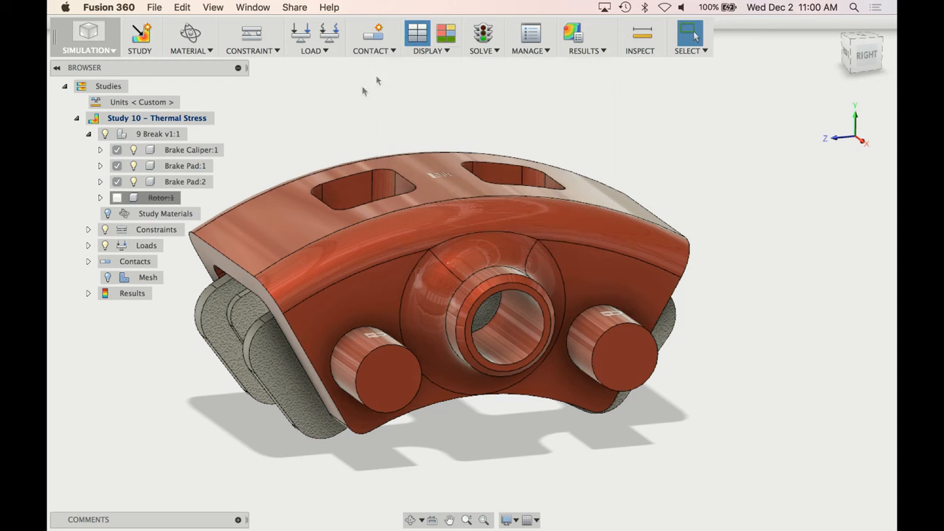
{"action": "double_click", "coordinate": [135, 295]}
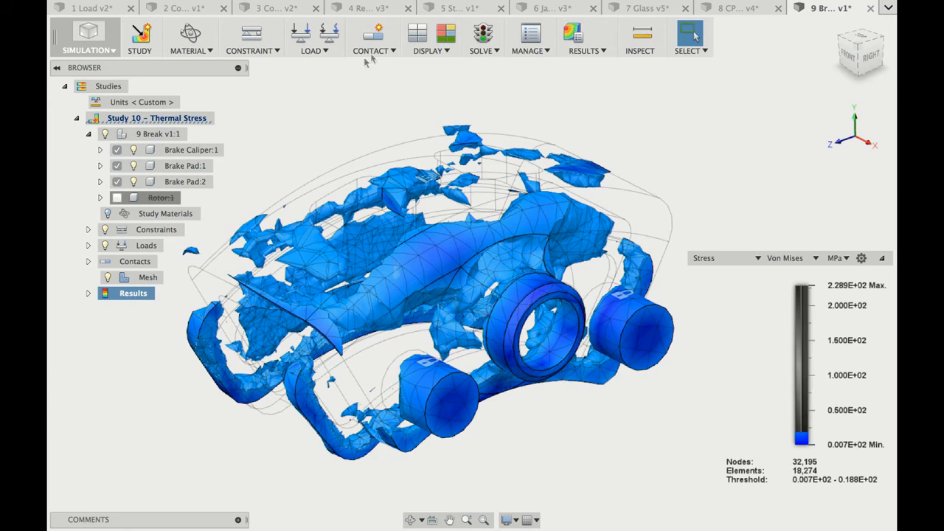
{"action": "left_click", "coordinate": [417, 29]}
{"action": "left_click", "coordinate": [640, 33]}
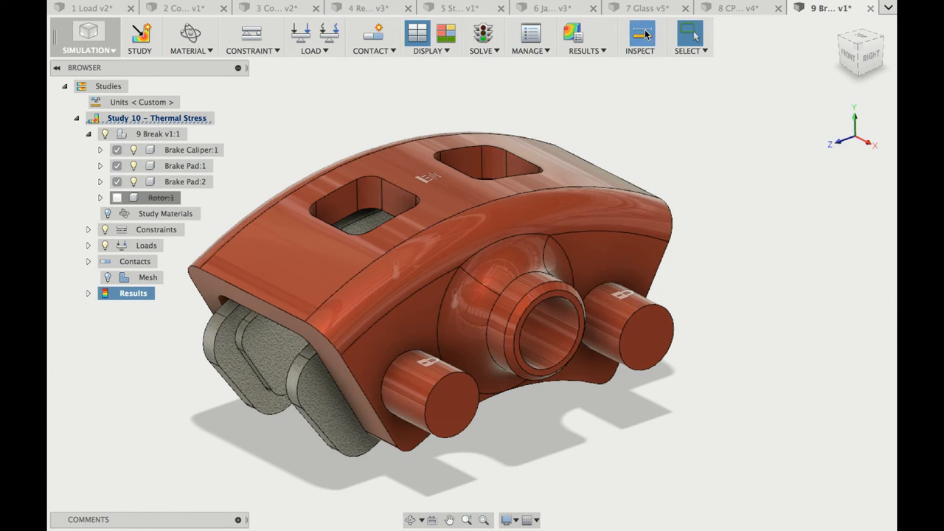
{"action": "left_click", "coordinate": [432, 436]}
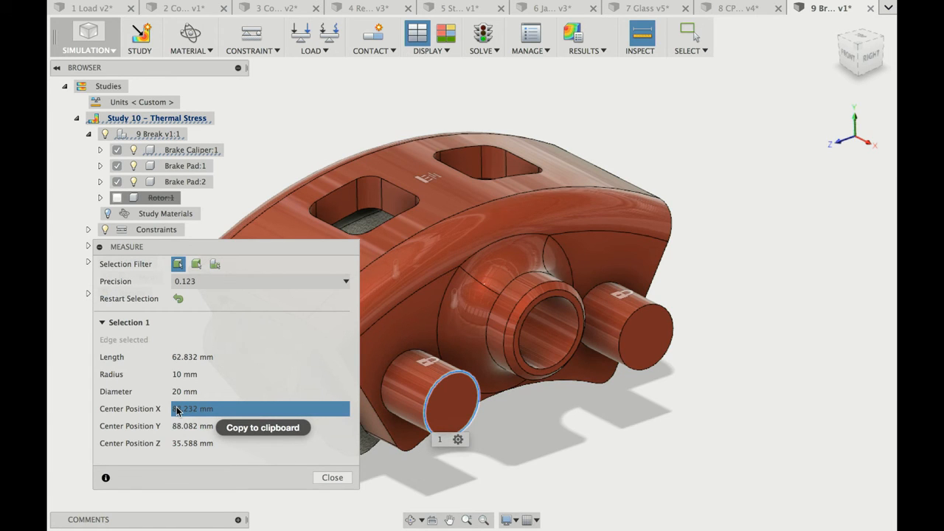
{"action": "key", "text": "Escape"}
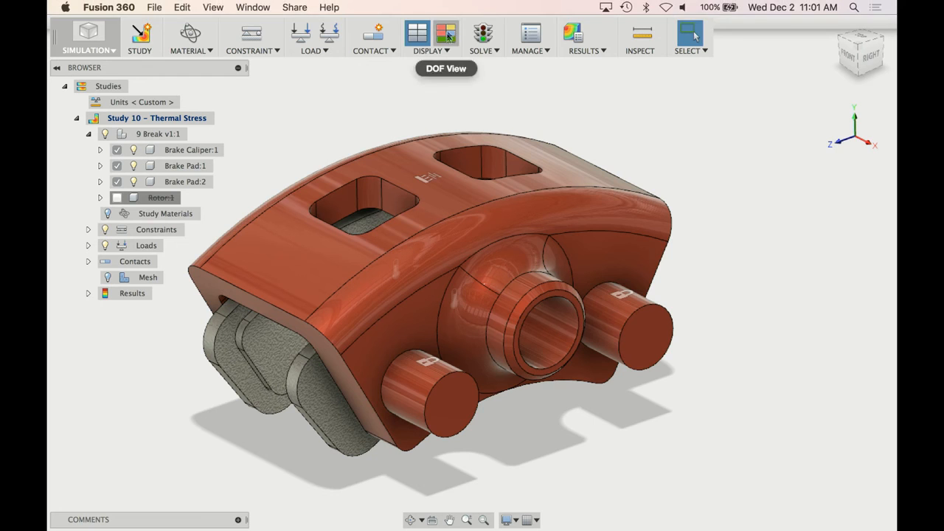
{"action": "left_click", "coordinate": [156, 292]}
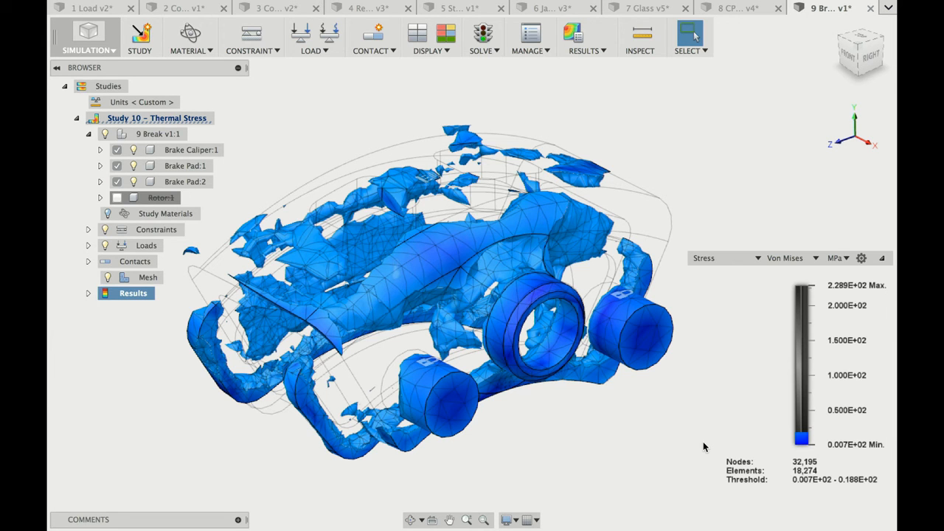
{"action": "key", "text": "super+Tab"}
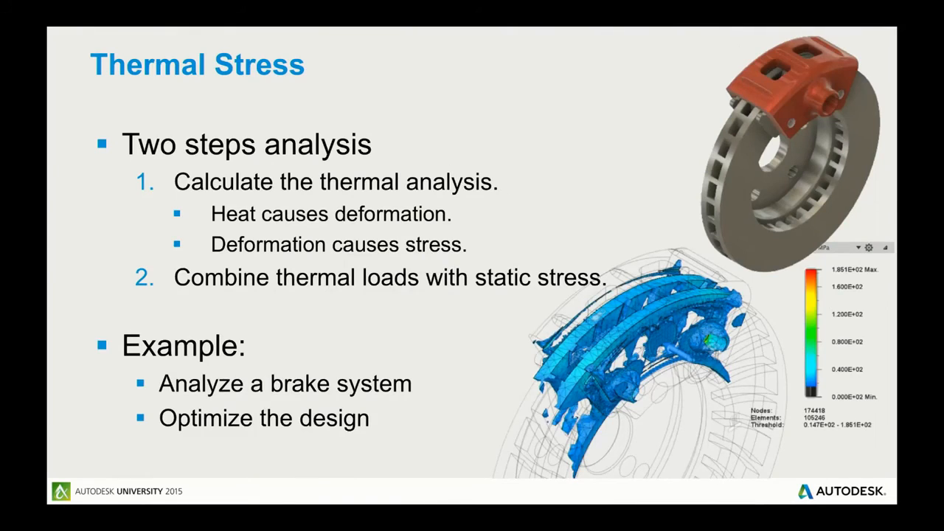
{"action": "key", "text": "Right"}
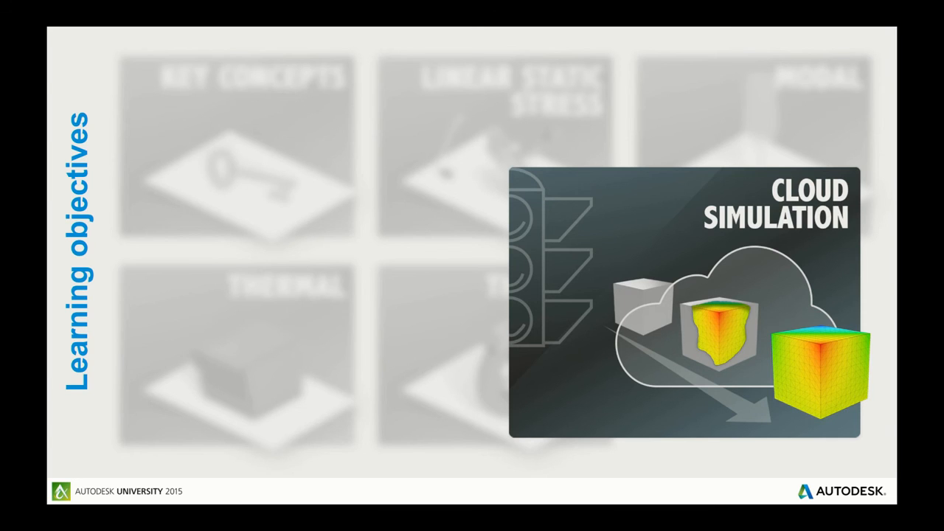
{"action": "key", "text": "Right"}
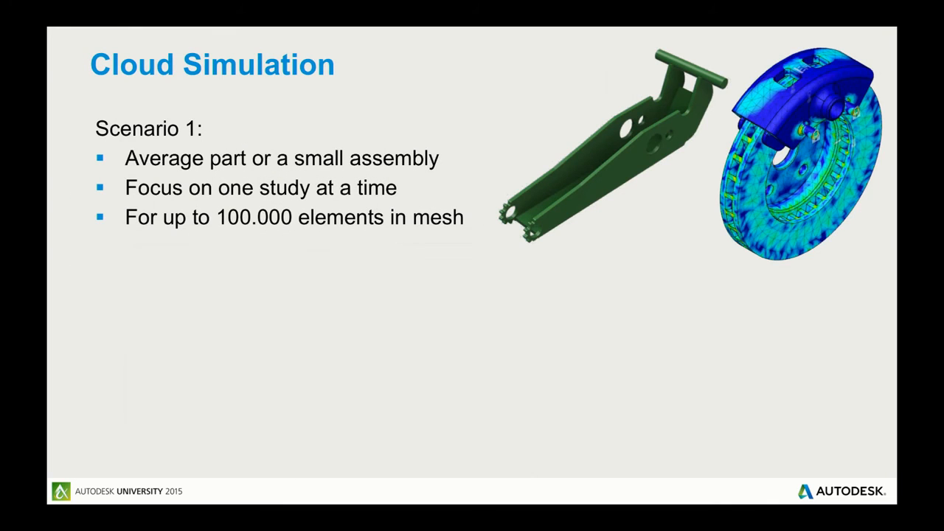